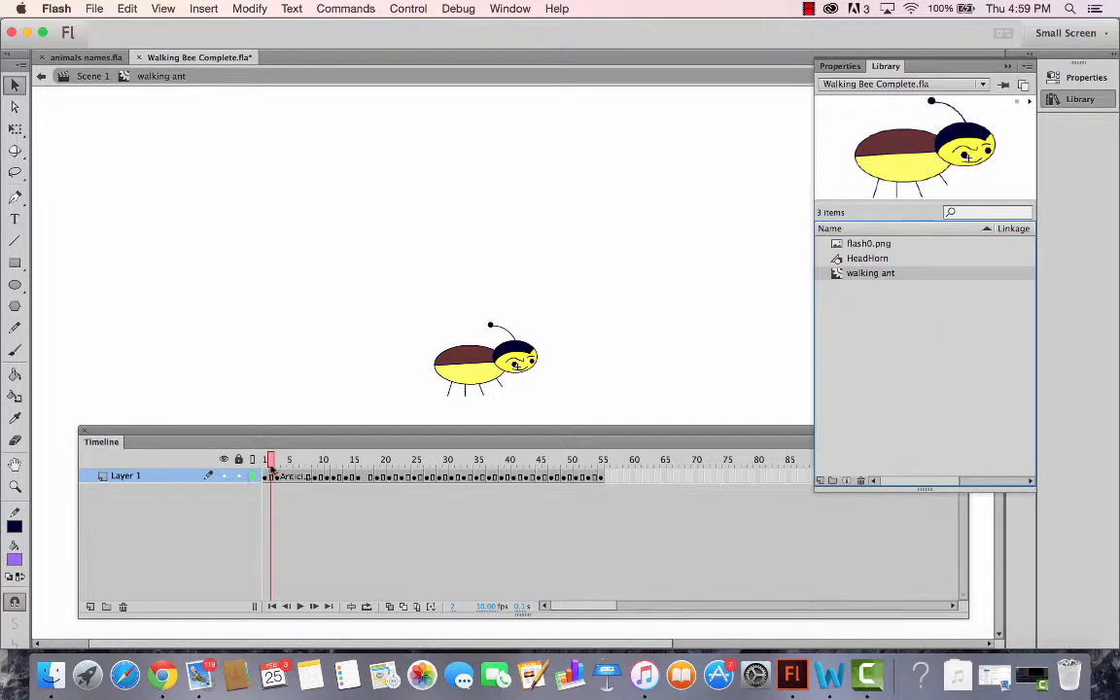
Step: Scrub through the walking ant symbol's animation from frame 1 to frame 55
drag(265, 461, 408, 465)
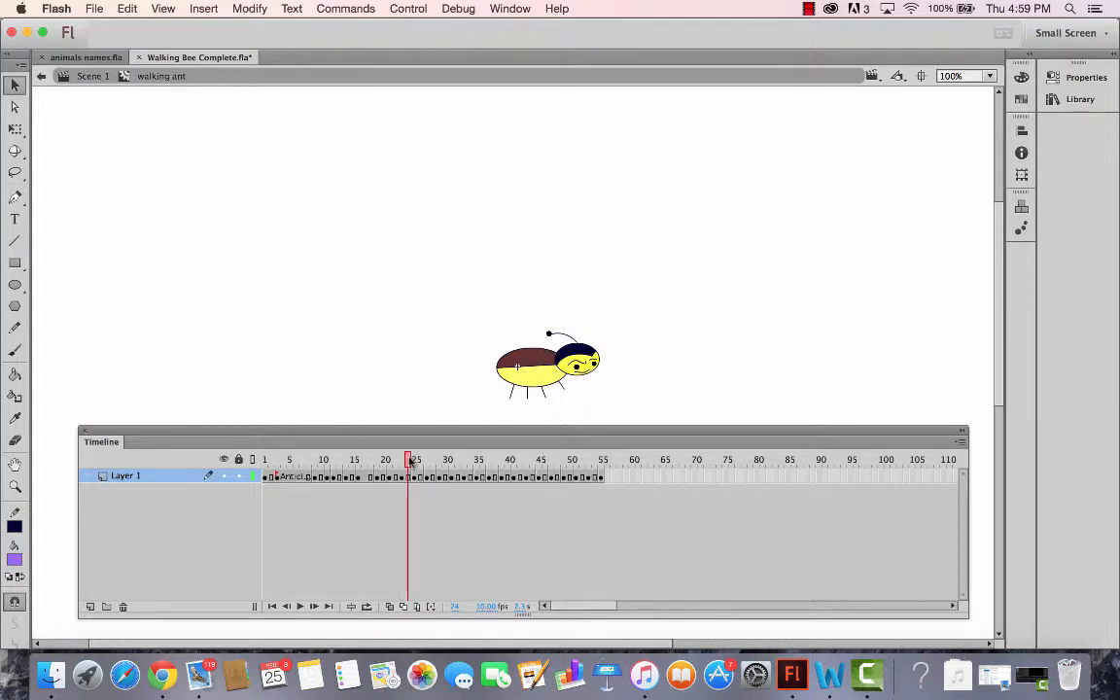
click(414, 460)
drag(414, 461, 433, 467)
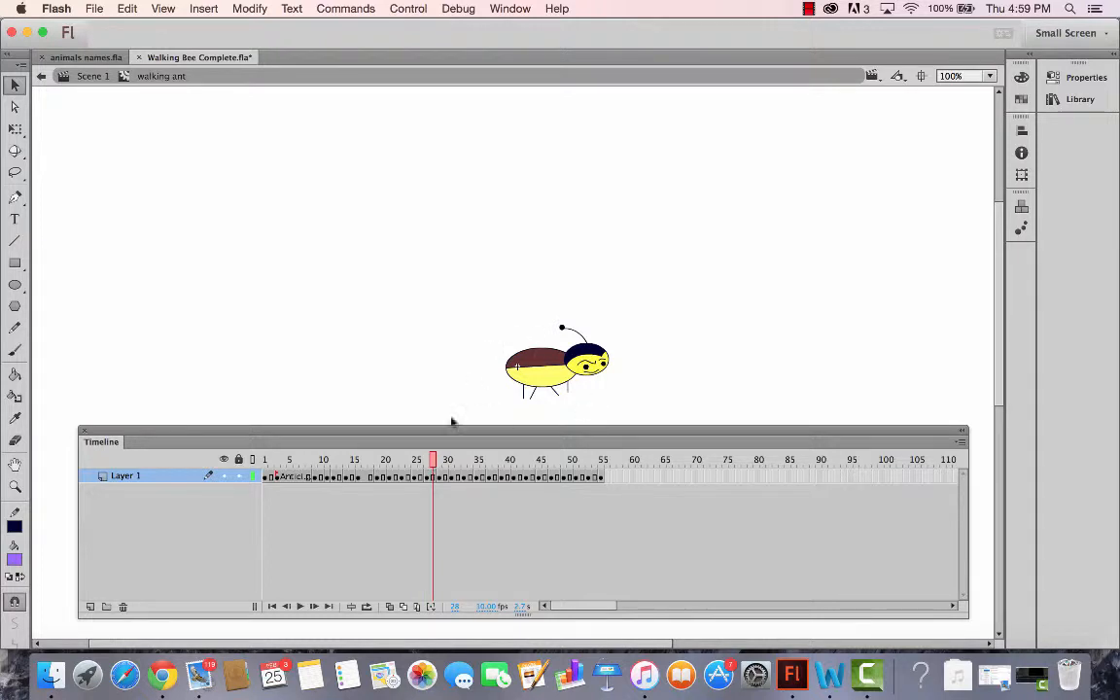
drag(436, 461, 604, 471)
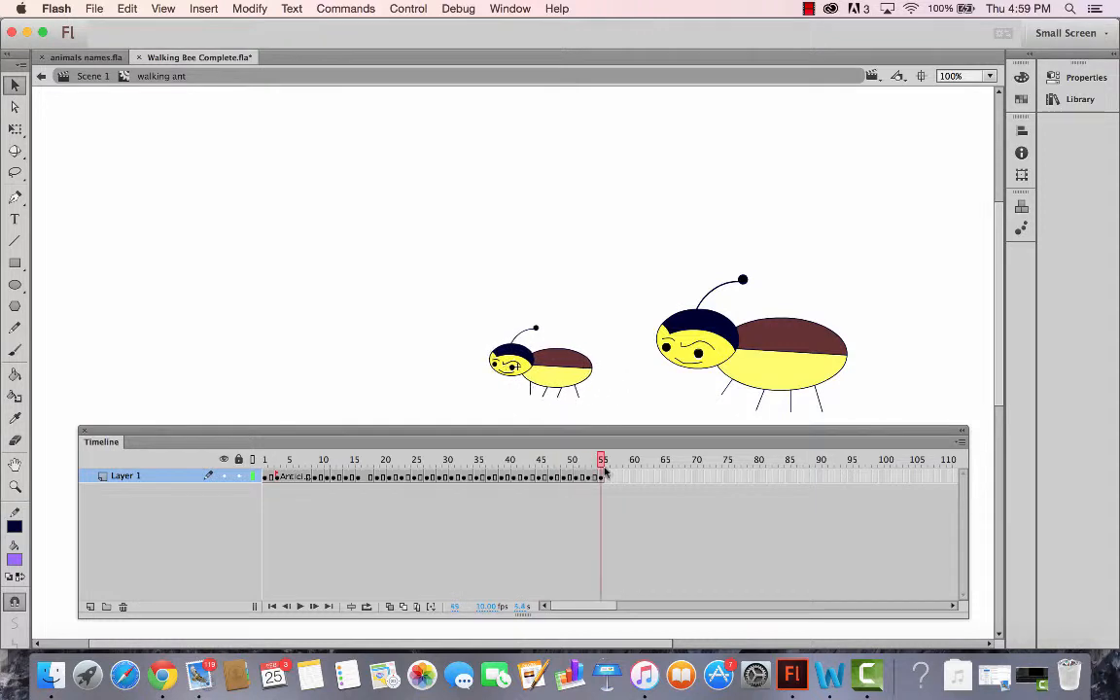
Step: Return to Scene 1 and delete the Actions layer
click(92, 76)
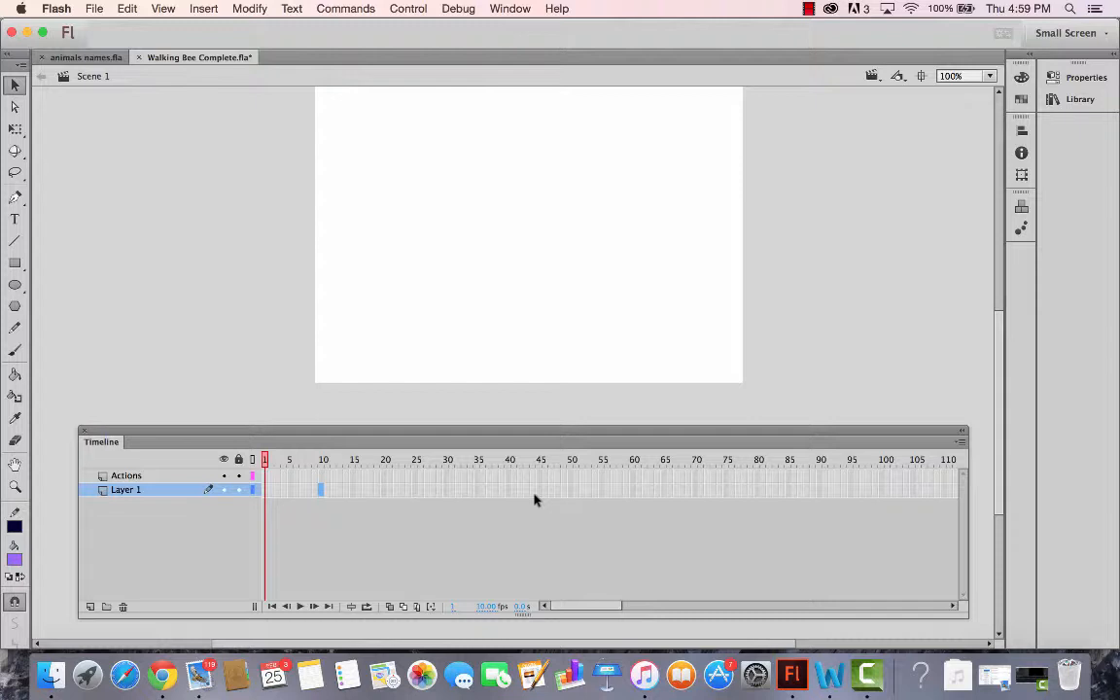
click(283, 496)
right_click(268, 495)
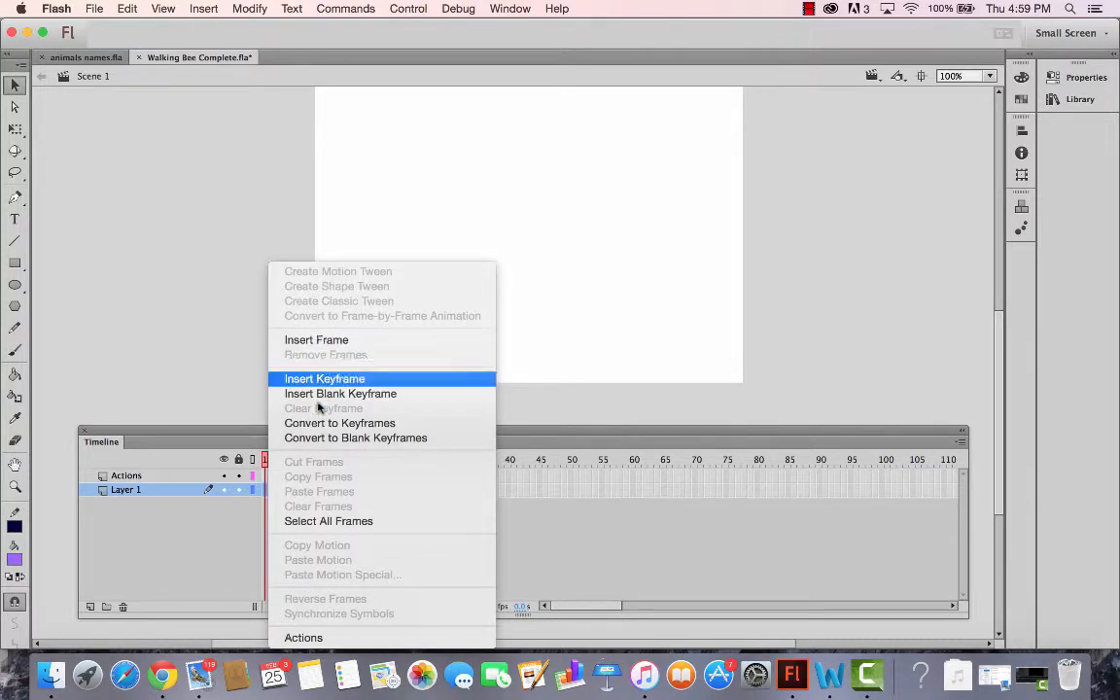
click(139, 489)
double_click(141, 475)
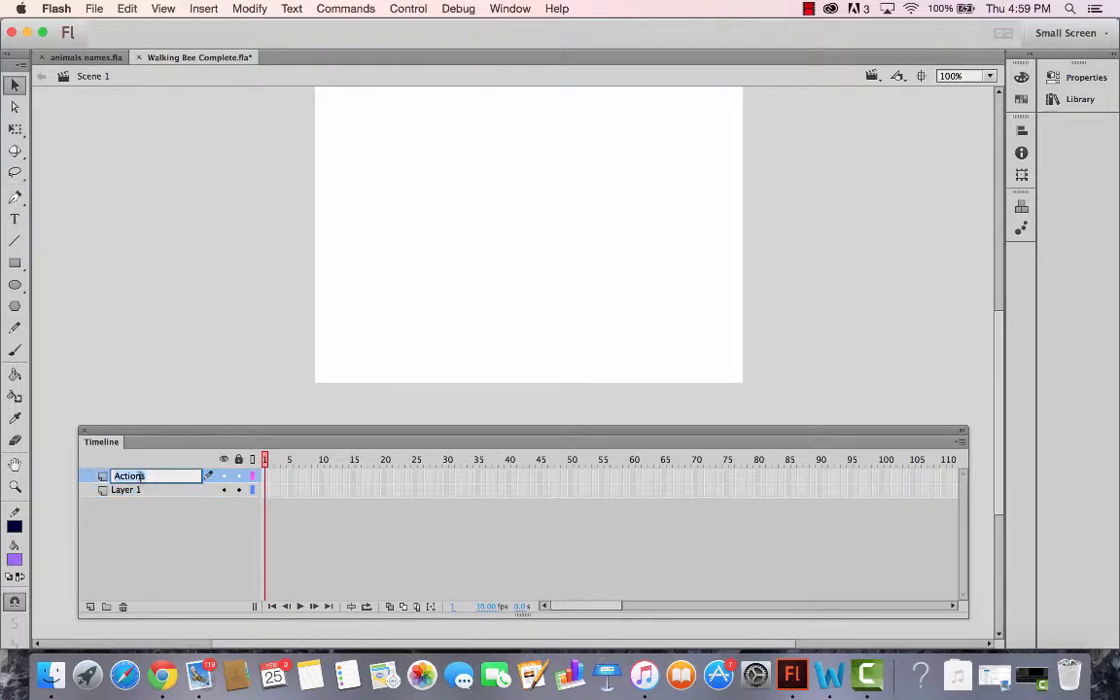
right_click(142, 477)
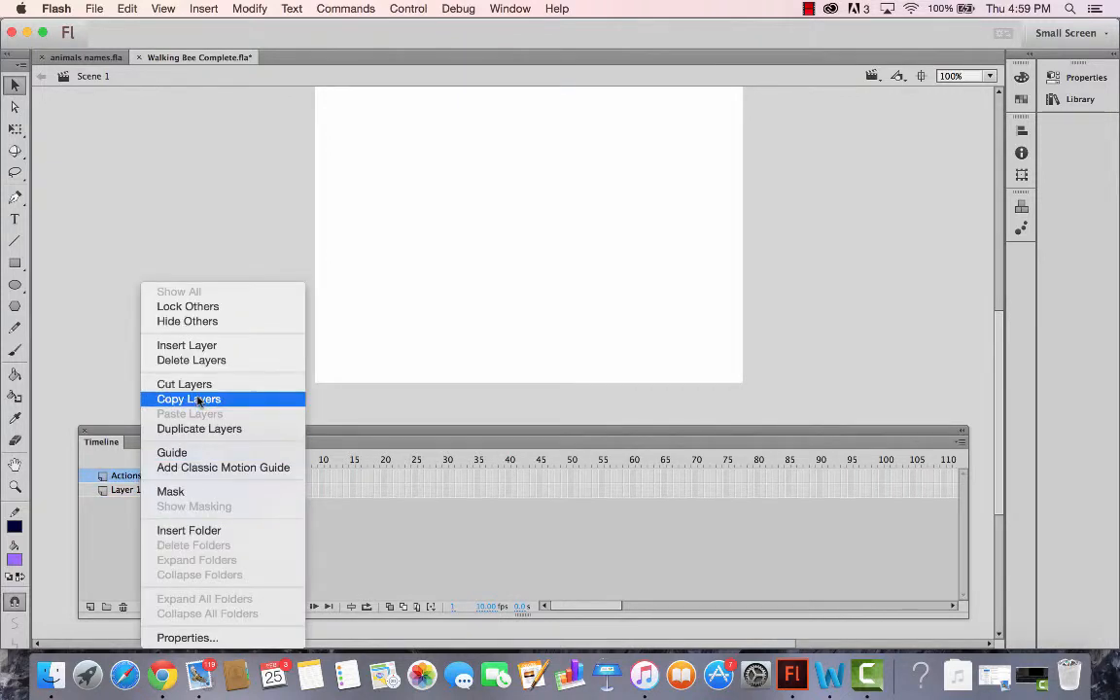
click(206, 361)
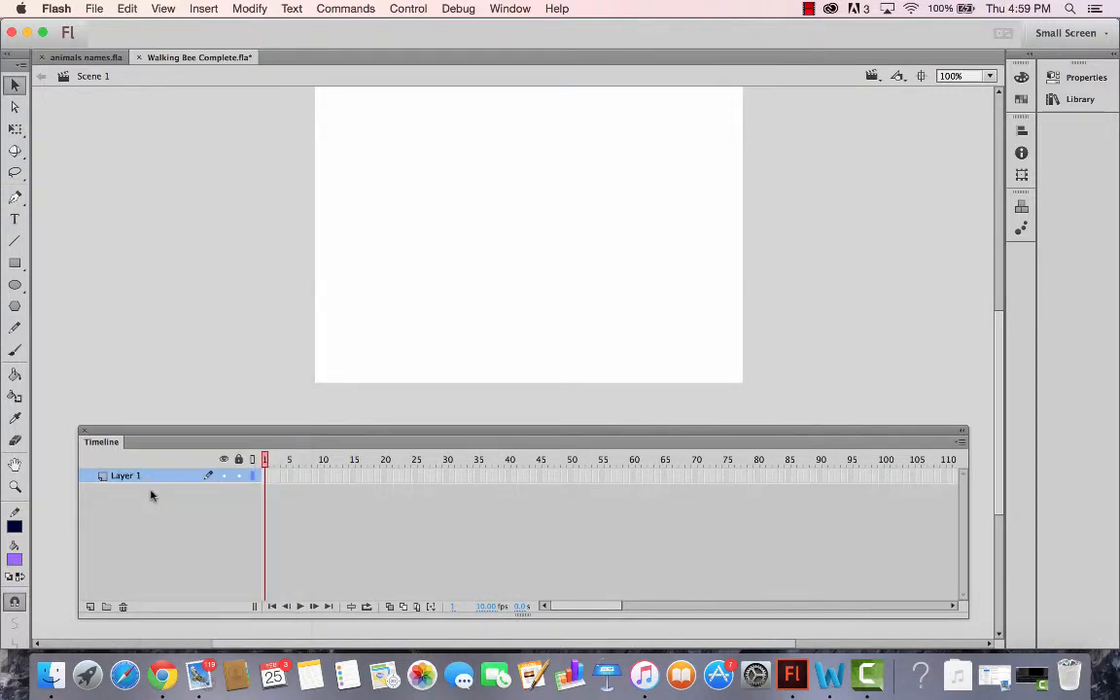
Step: Insert frames on Layer 1 so that it spans frames 1 to 50
right_click(271, 481)
click(314, 340)
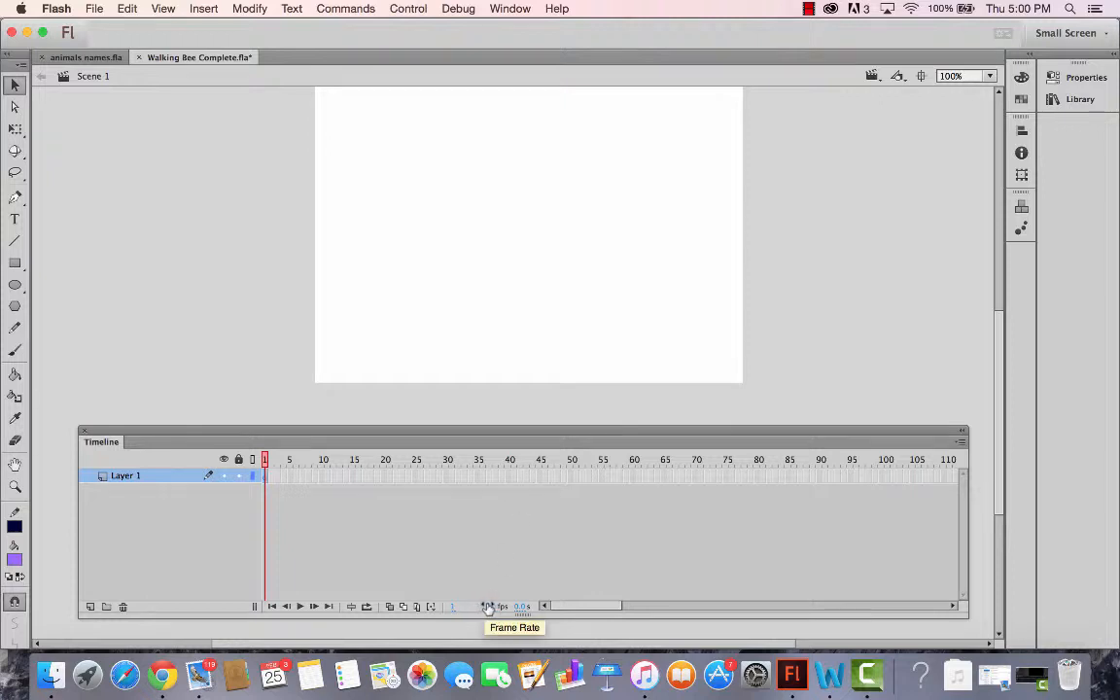
right_click(569, 483)
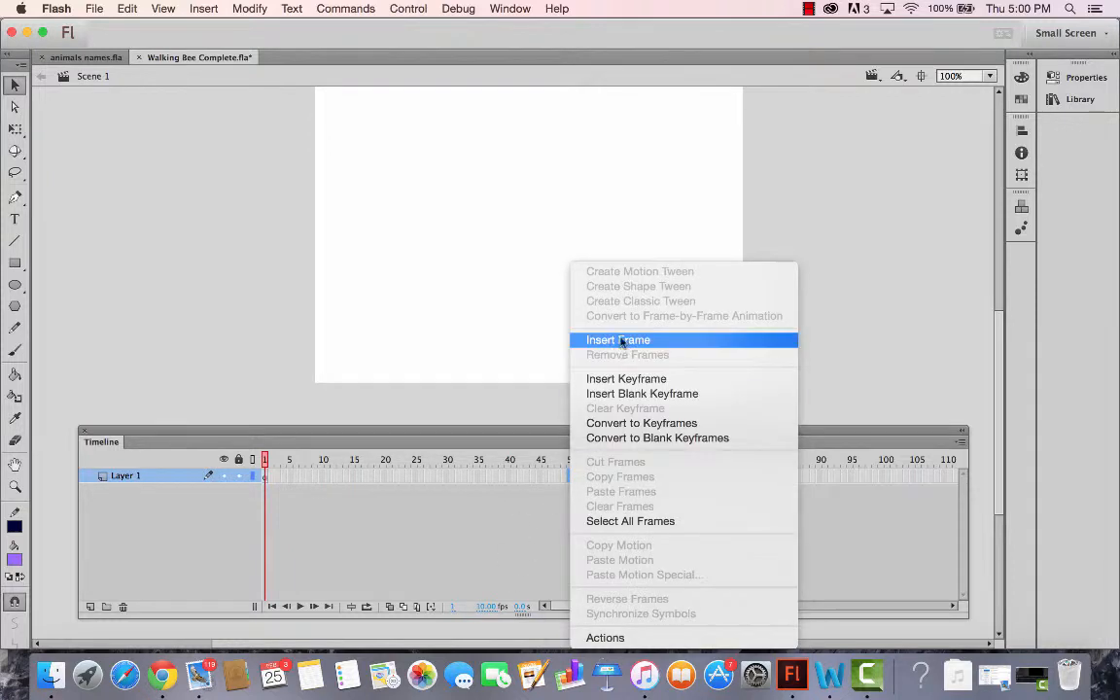
click(592, 423)
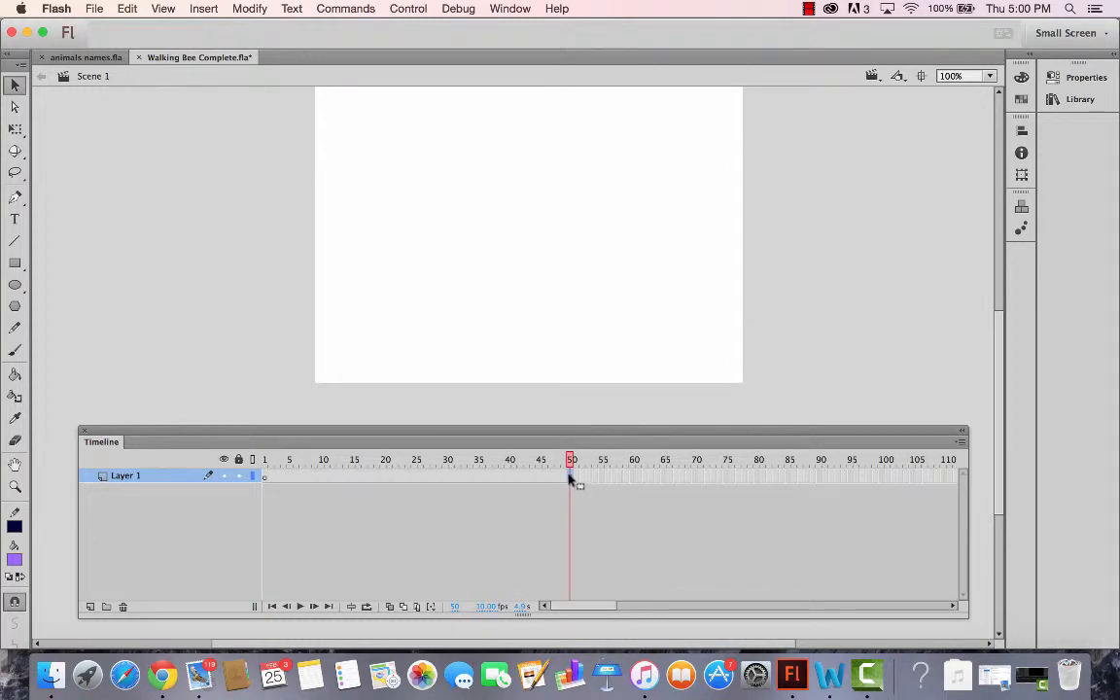
Step: Add the text "Walt Disney Presents" in the upper middle of the stage
click(14, 219)
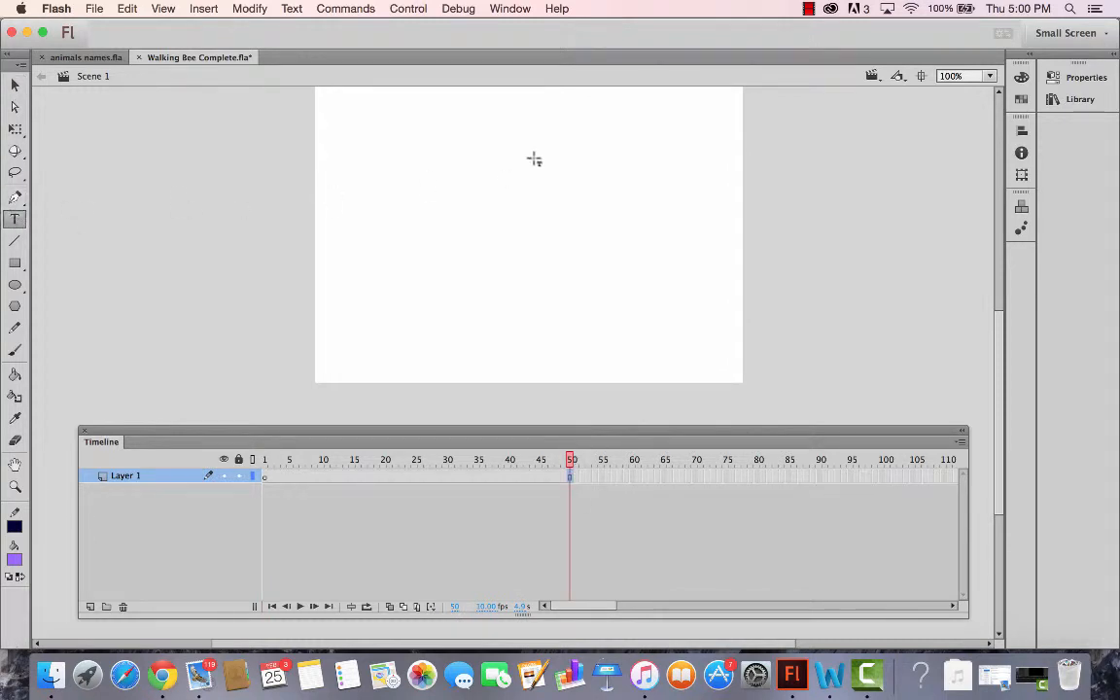
click(479, 192)
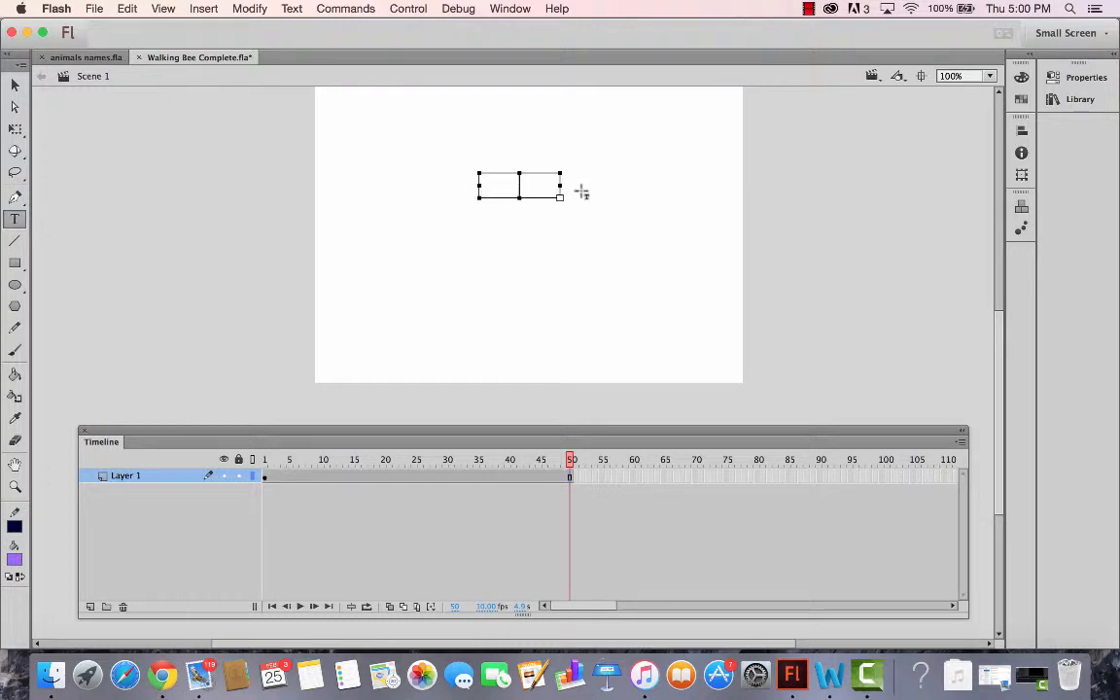
text(Walt Disny)
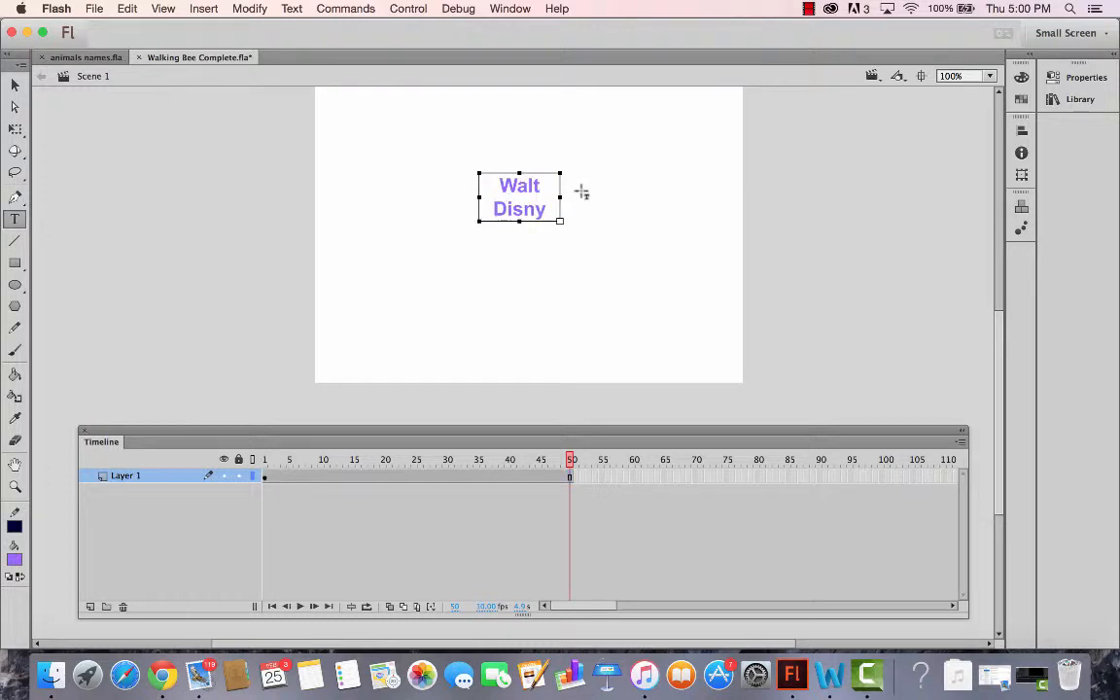
key(BackSpace)
text(ey presents)
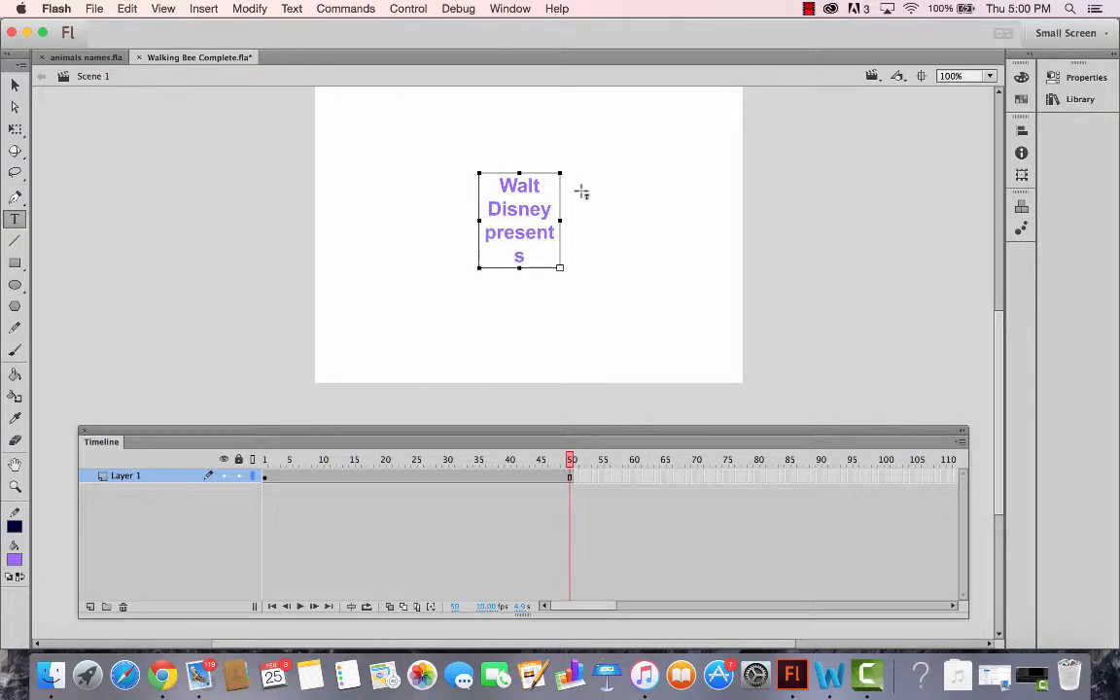
key(BackSpace)
key(BackSpace)
key(BackSpace)
key(BackSpace)
key(BackSpace)
key(BackSpace)
text(Presents)
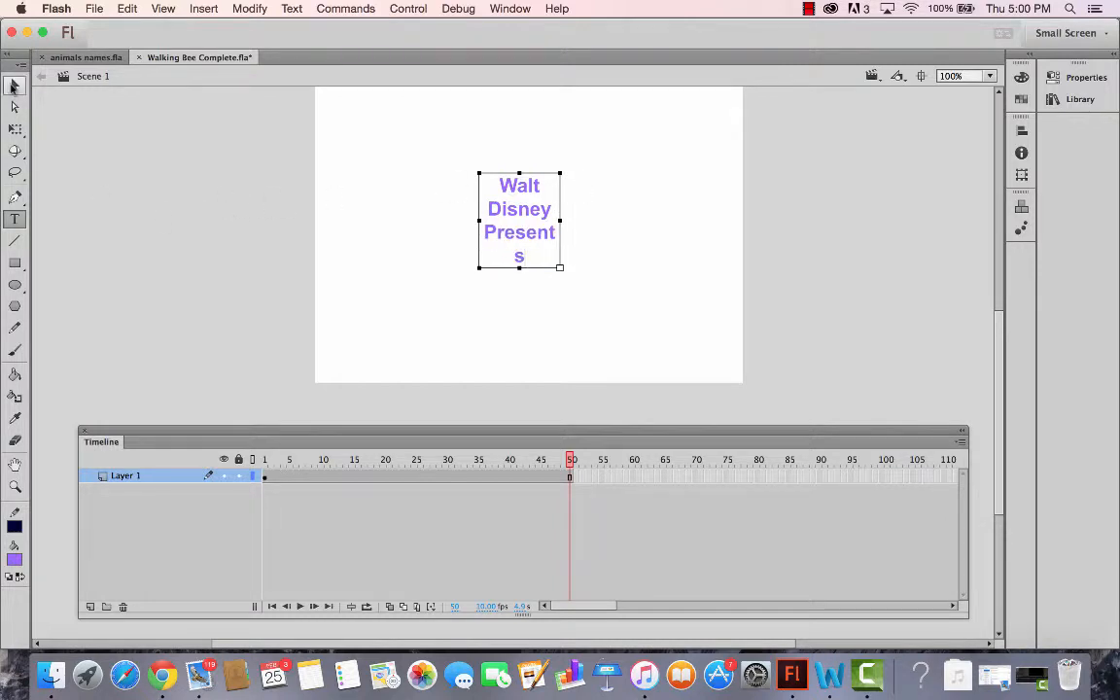
Step: Widen and shorten the "Walt Disney Presents" text box so the title fits on one line, then deselect it
click(14, 85)
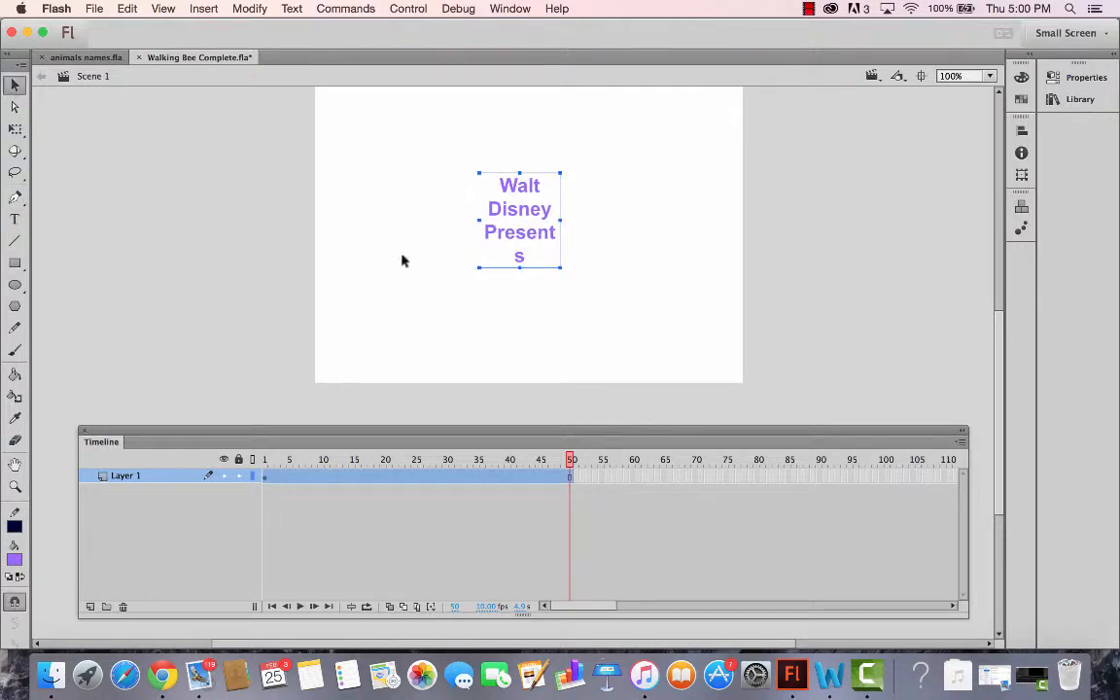
drag(481, 223, 413, 223)
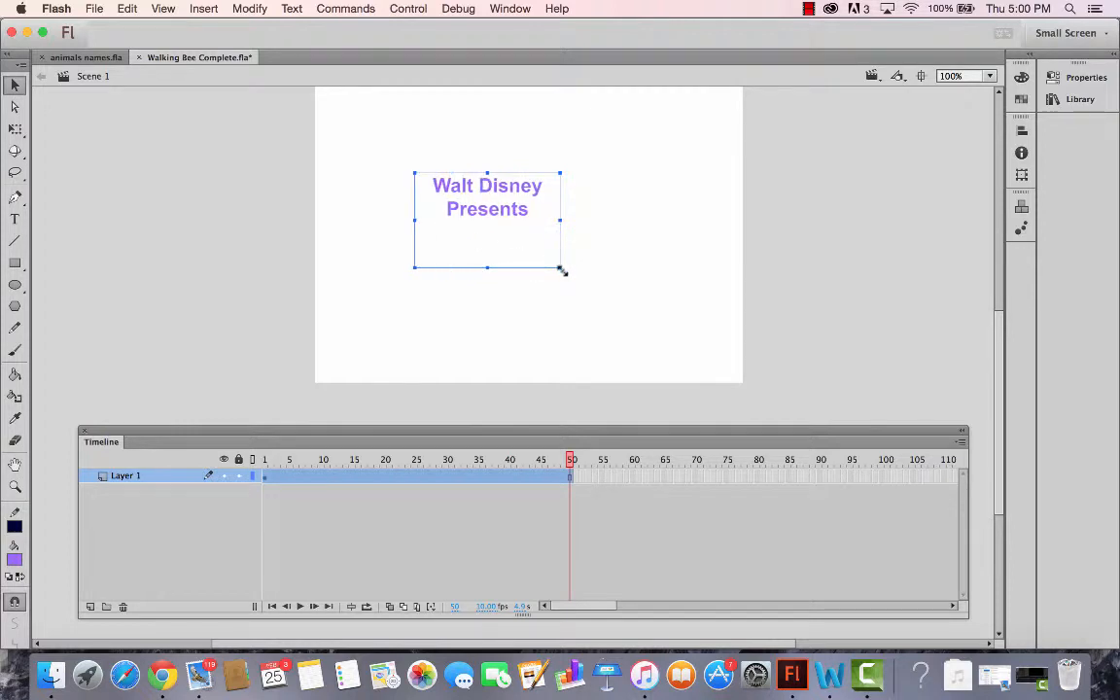
drag(561, 267, 662, 207)
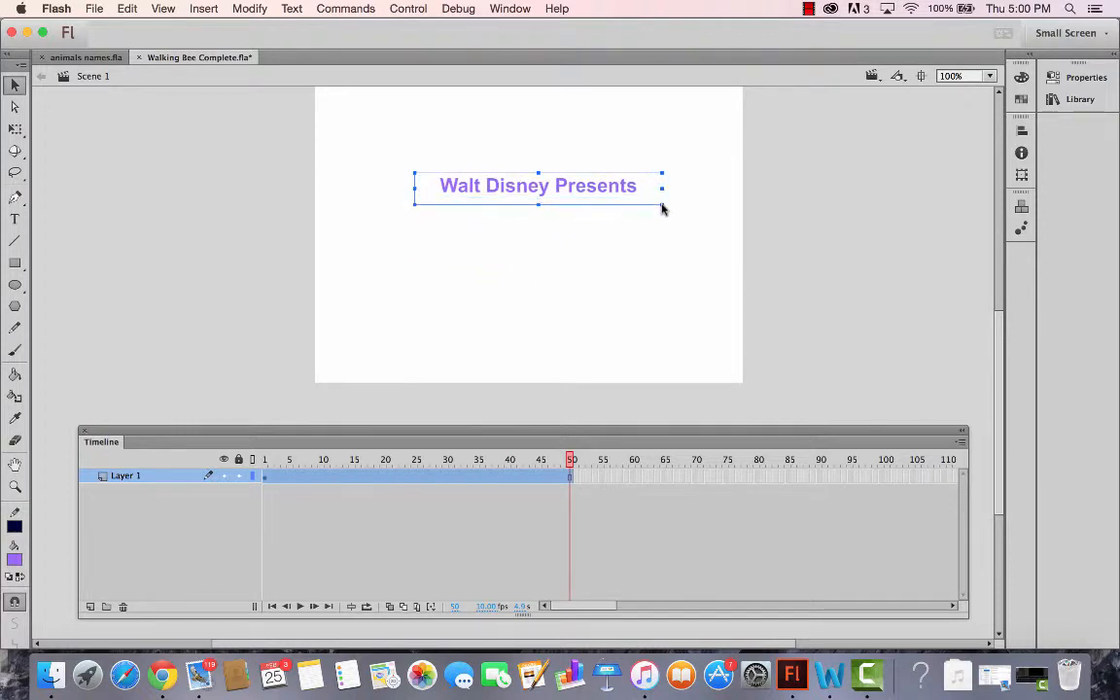
click(189, 232)
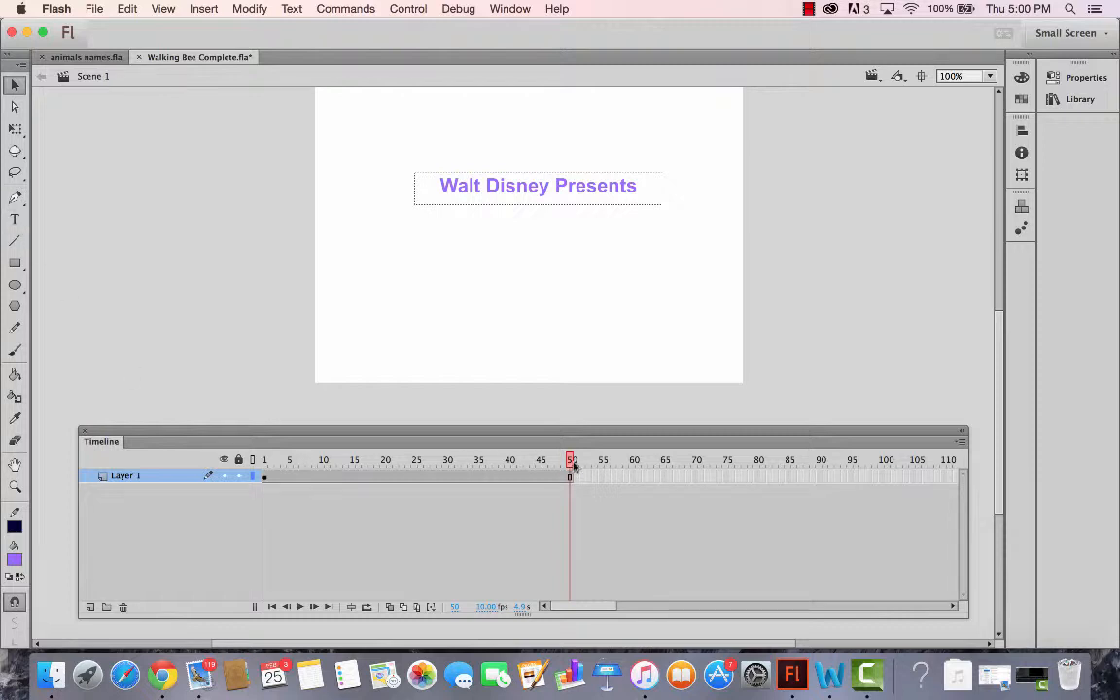
Step: Insert a keyframe at frame 20 of Layer 1
drag(573, 464, 385, 456)
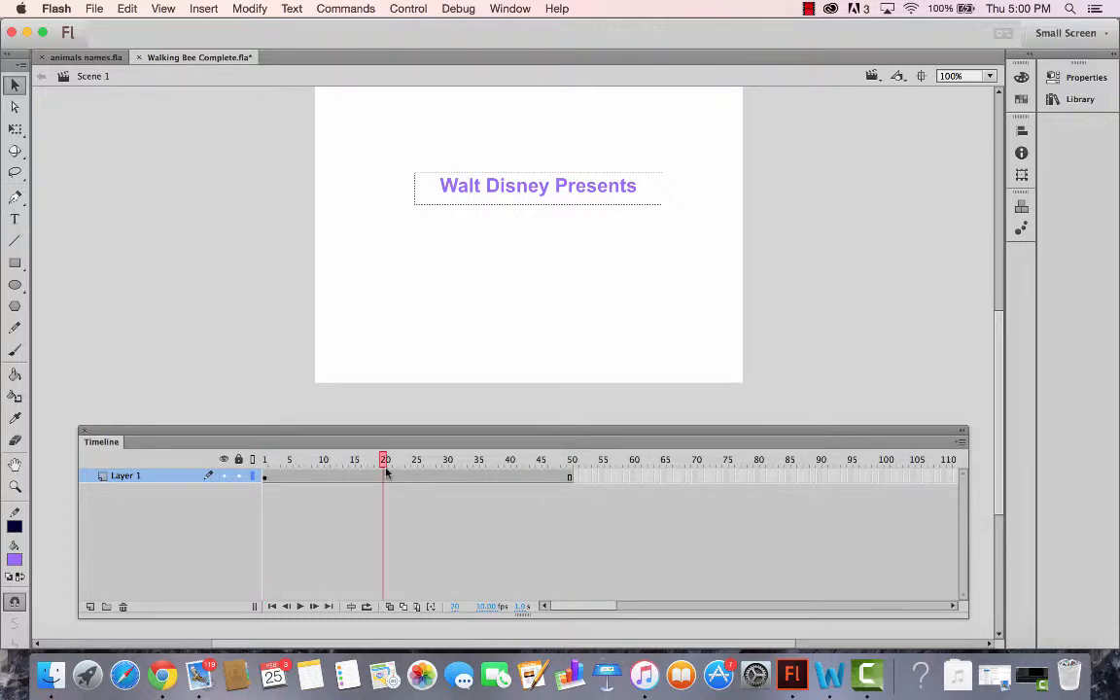
right_click(386, 474)
click(428, 378)
Step: Add a second text box reading "A Pixel Art Studio Animation" under the title at frame 20
click(15, 218)
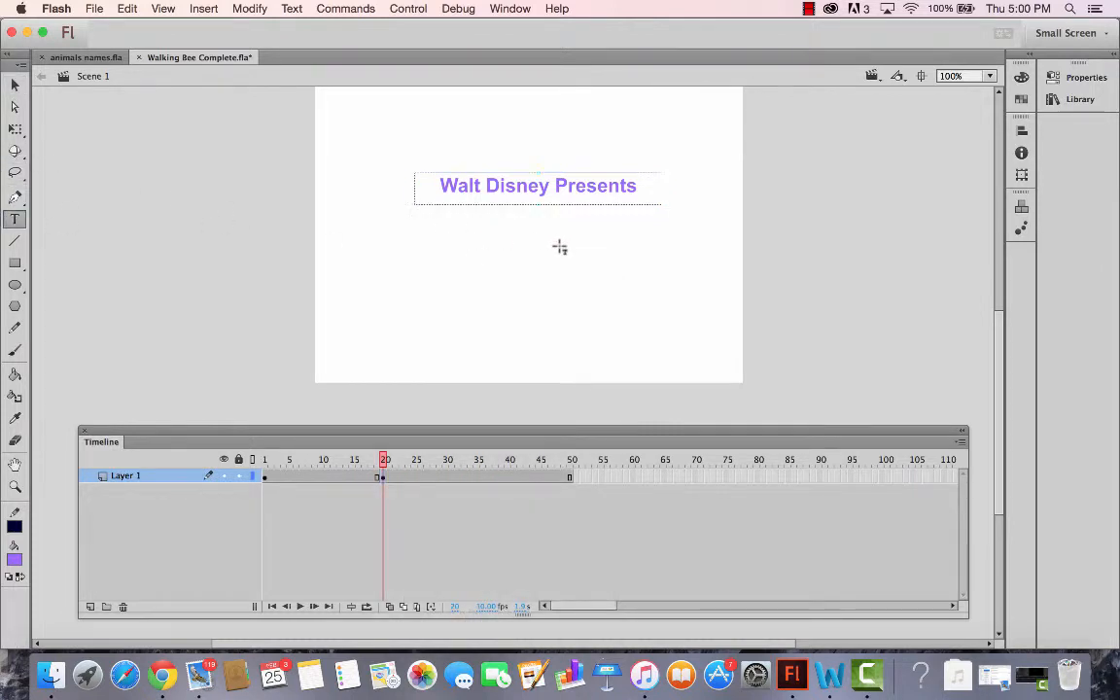
drag(420, 197, 638, 292)
text(A Pixel)
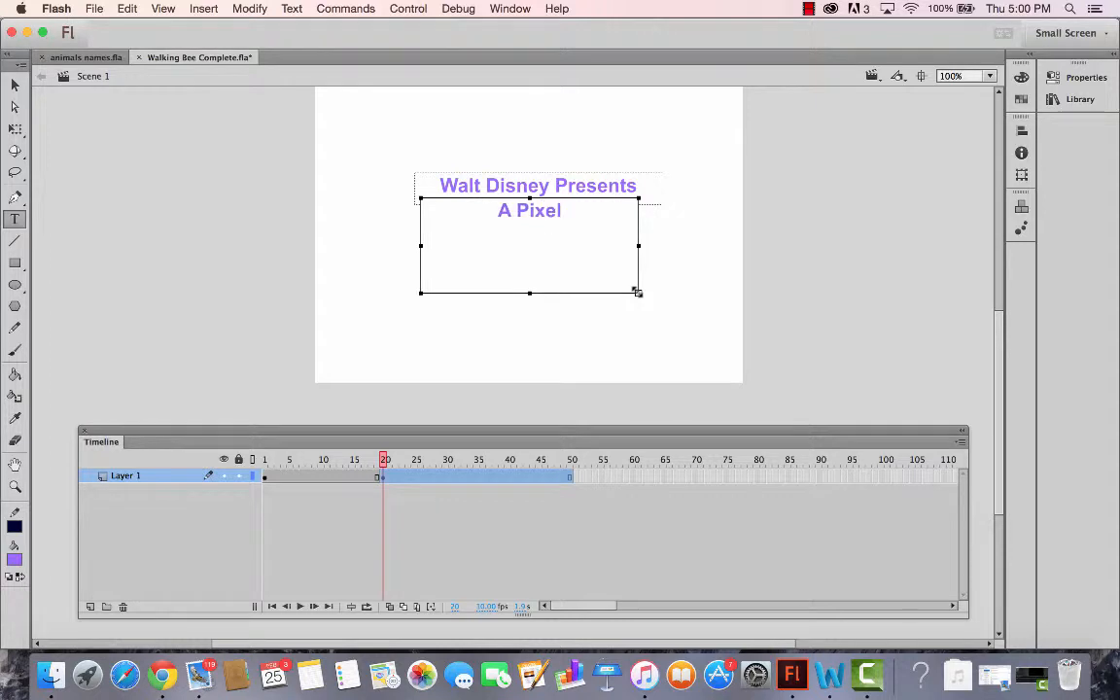
text( Art St)
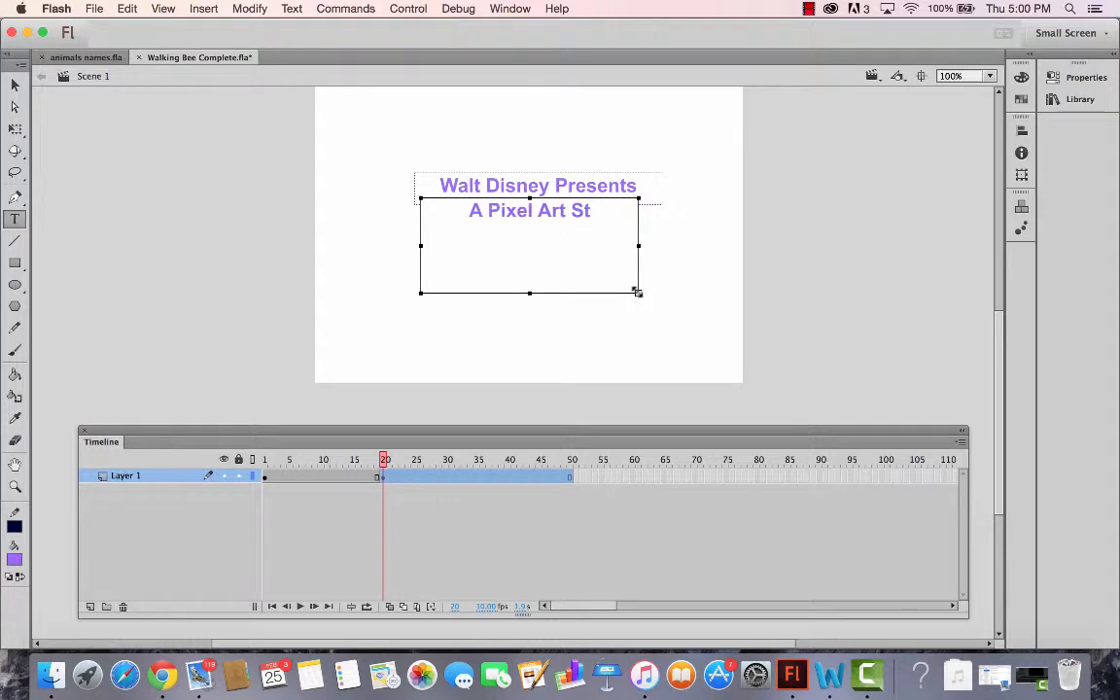
text(udio Animation)
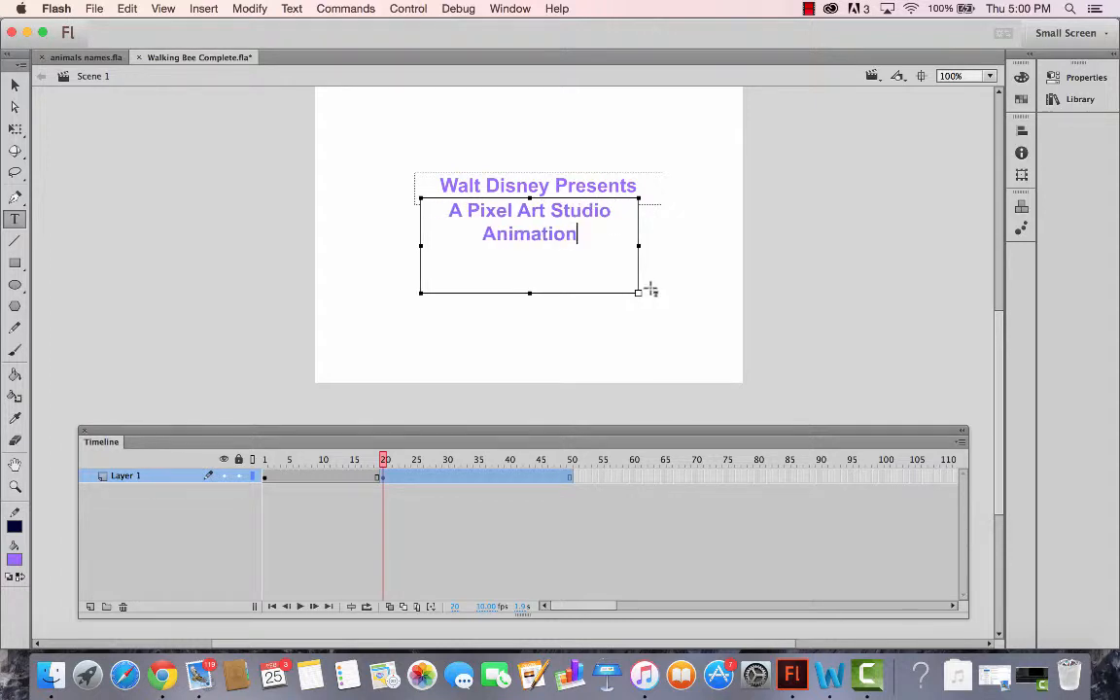
Step: Shrink the "A Pixel Art Studio Animation" text box to two lines and move it clear of the title above
drag(638, 293, 644, 254)
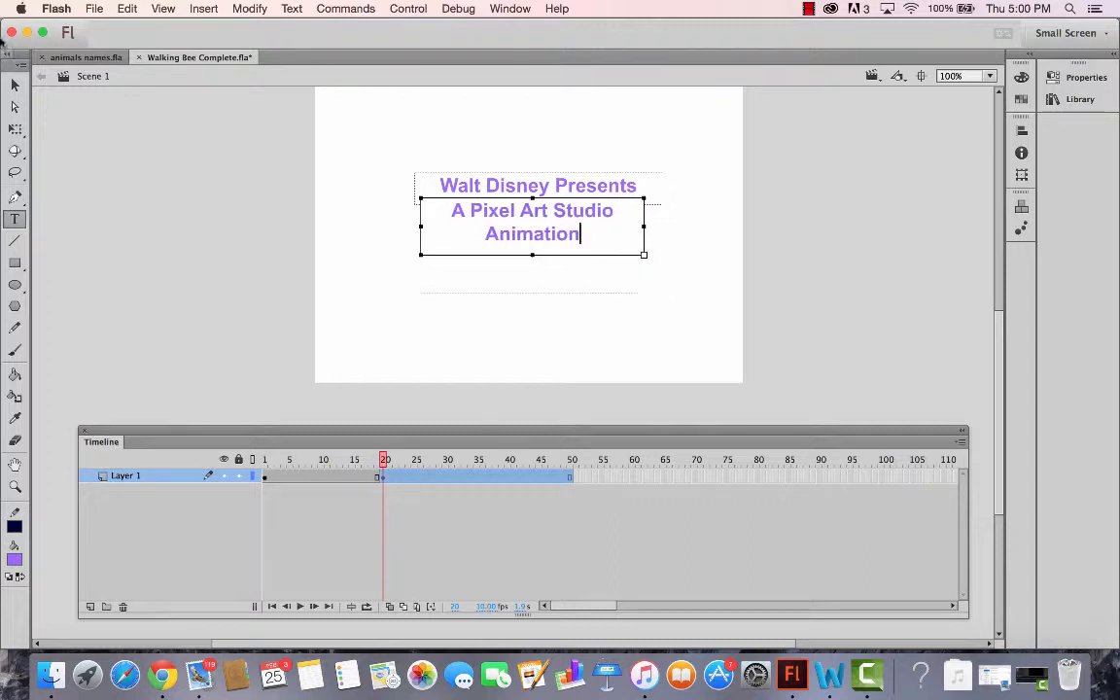
click(14, 83)
drag(527, 242, 531, 257)
Step: Select the "A Pixel Art Studio Animation" text at frame 26 and change its color to orange-red
drag(382, 470, 421, 473)
click(491, 234)
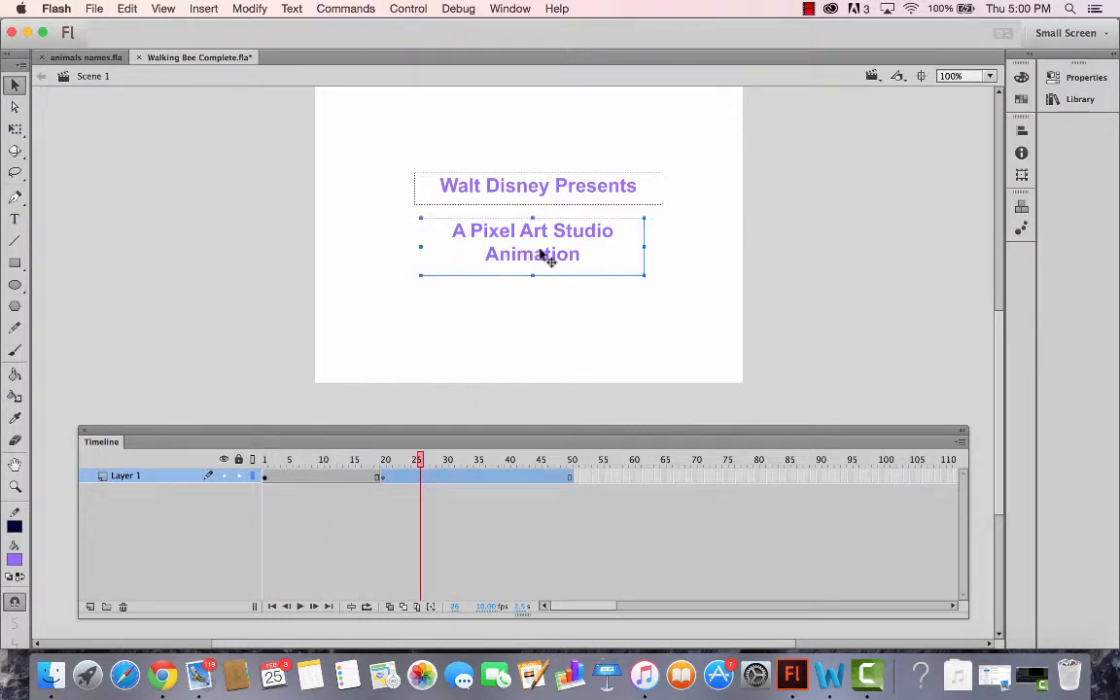
click(1079, 77)
click(884, 277)
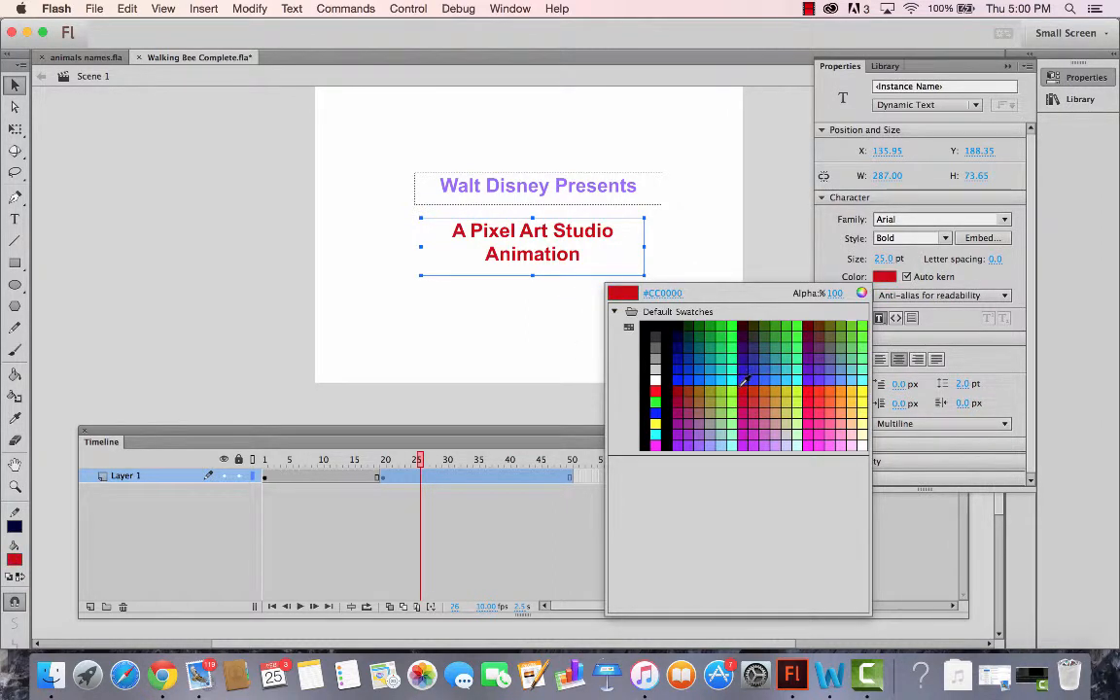
click(824, 393)
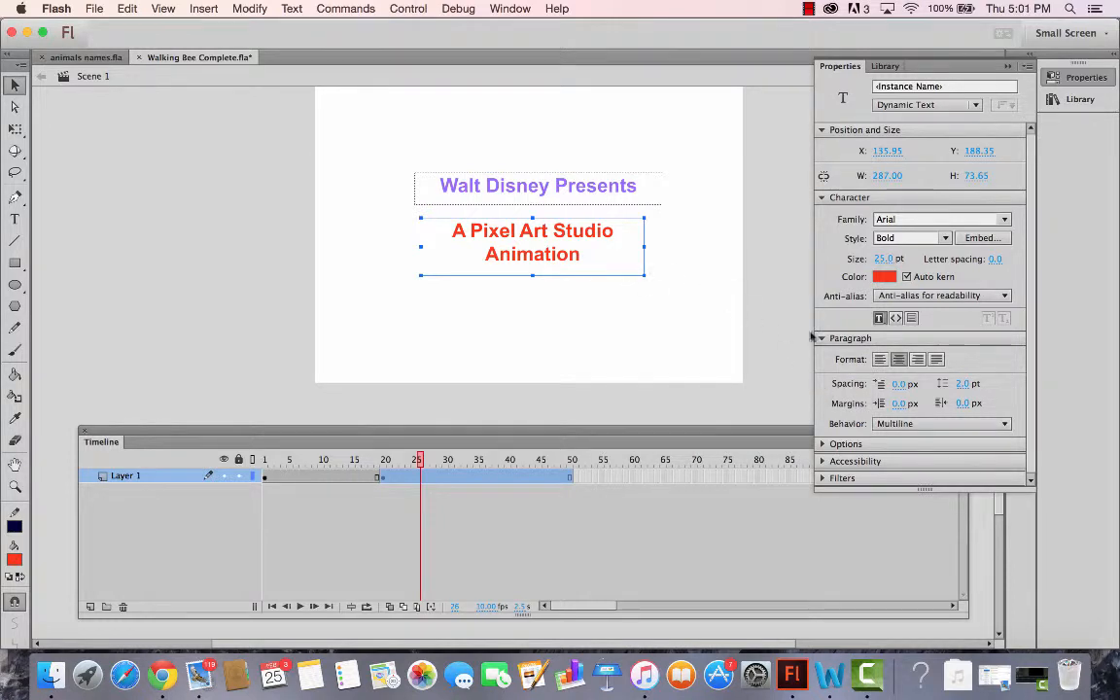
Step: Try left and right alignment on the "A Pixel Art Studio Animation" text and restore center alignment
click(879, 359)
click(917, 360)
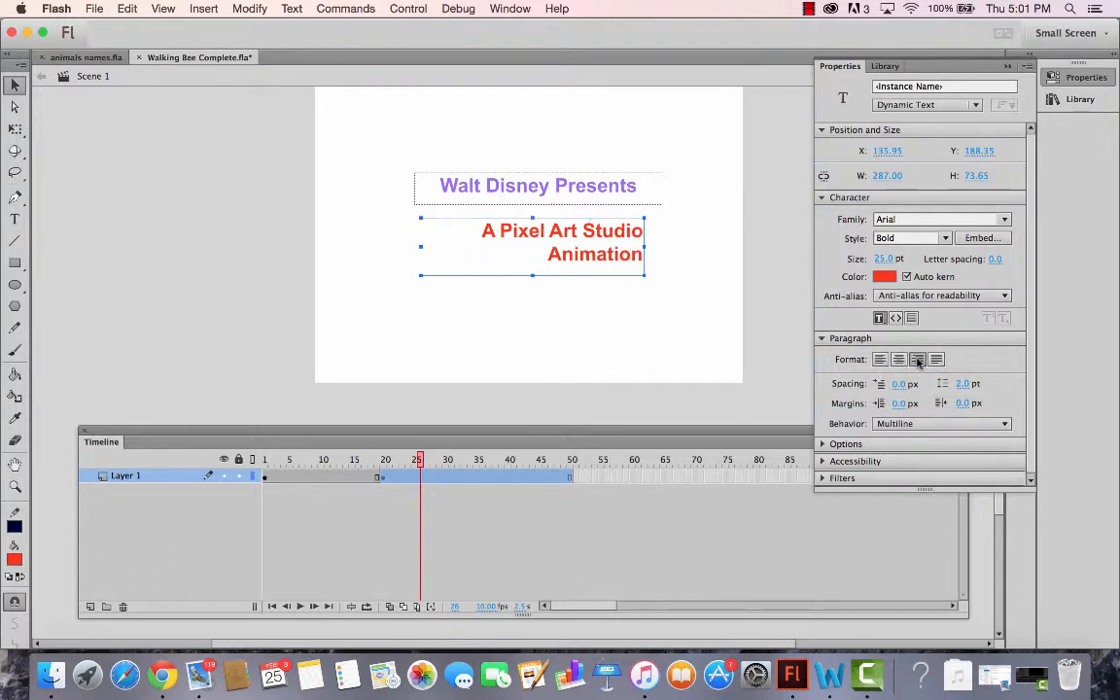
click(899, 360)
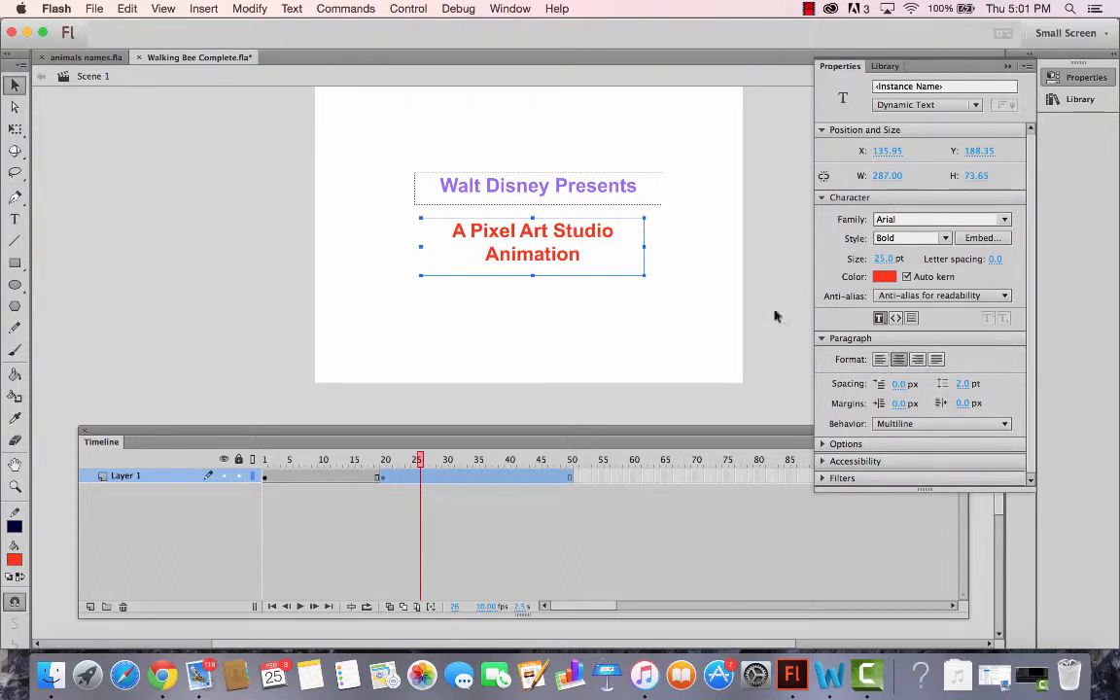
Step: Try the Single line behavior on the "A Pixel Art Studio Animation" text and switch back to Multiline
click(899, 424)
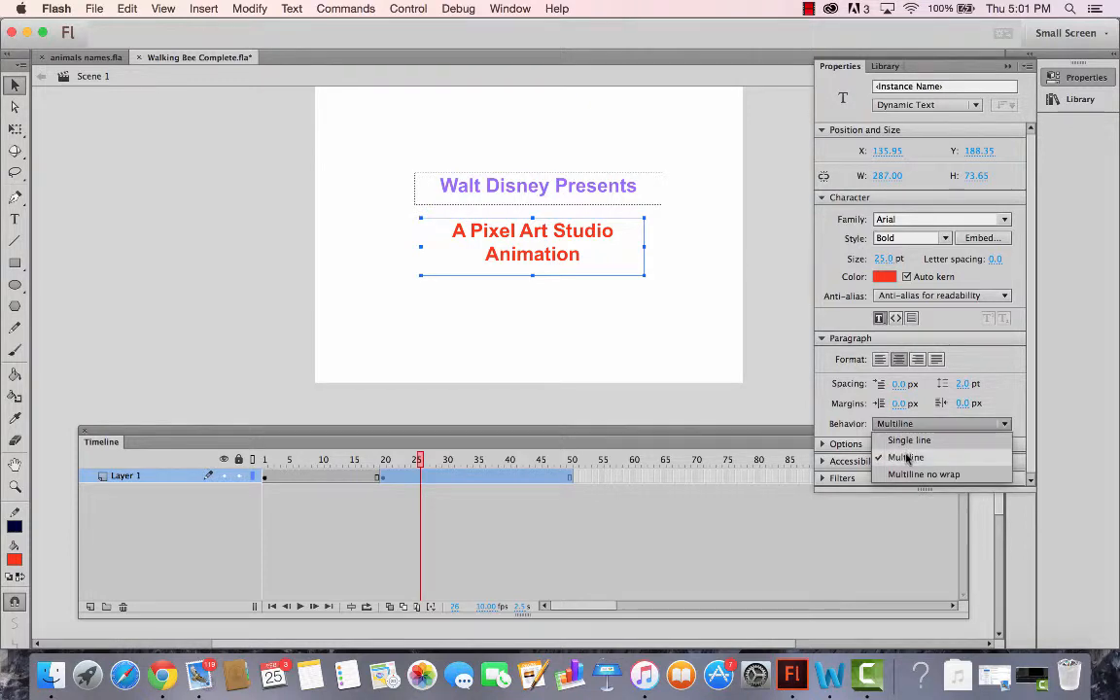
click(908, 440)
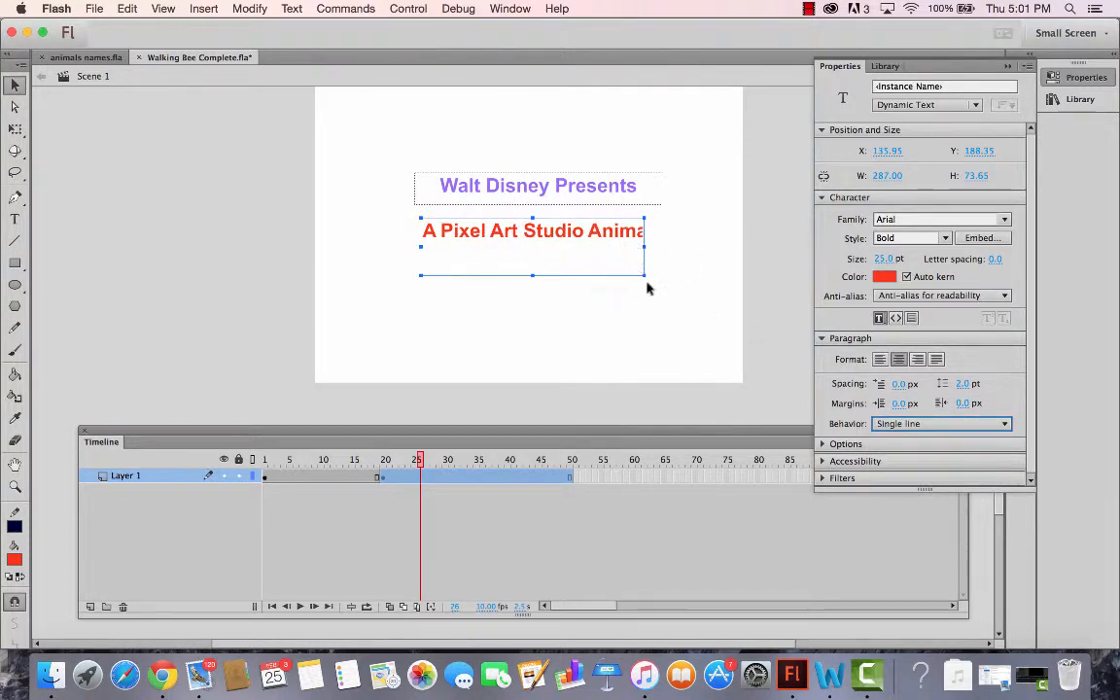
click(912, 424)
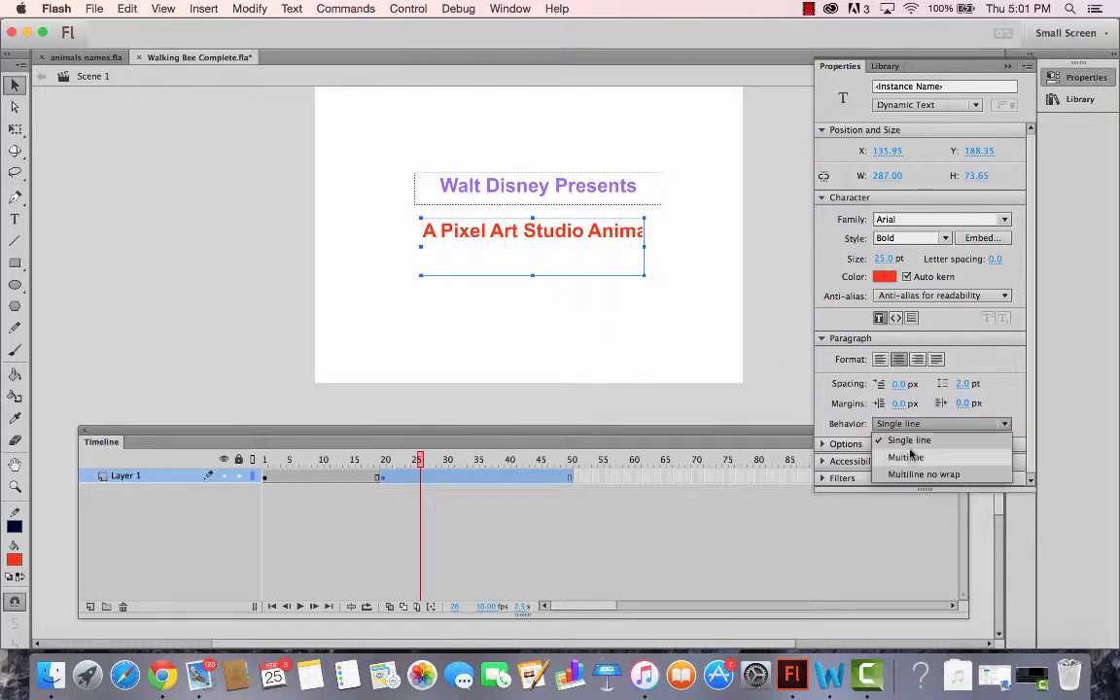
click(908, 456)
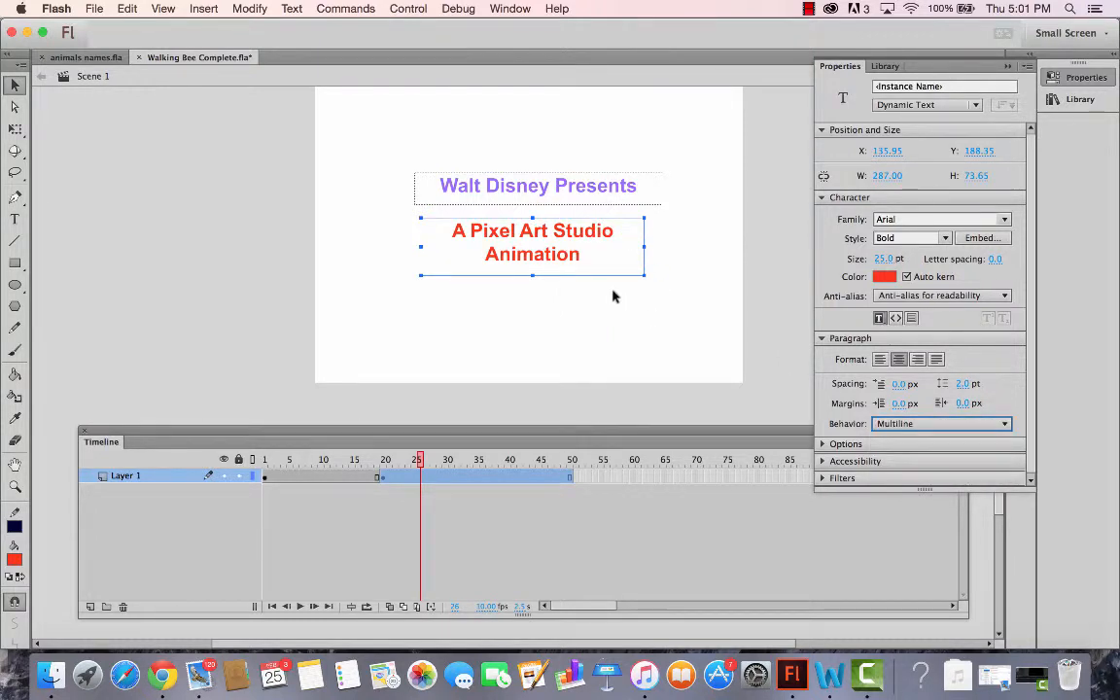
Step: Insert a keyframe at frame 51 on Layer 1, right after the existing title frames
drag(418, 464, 579, 457)
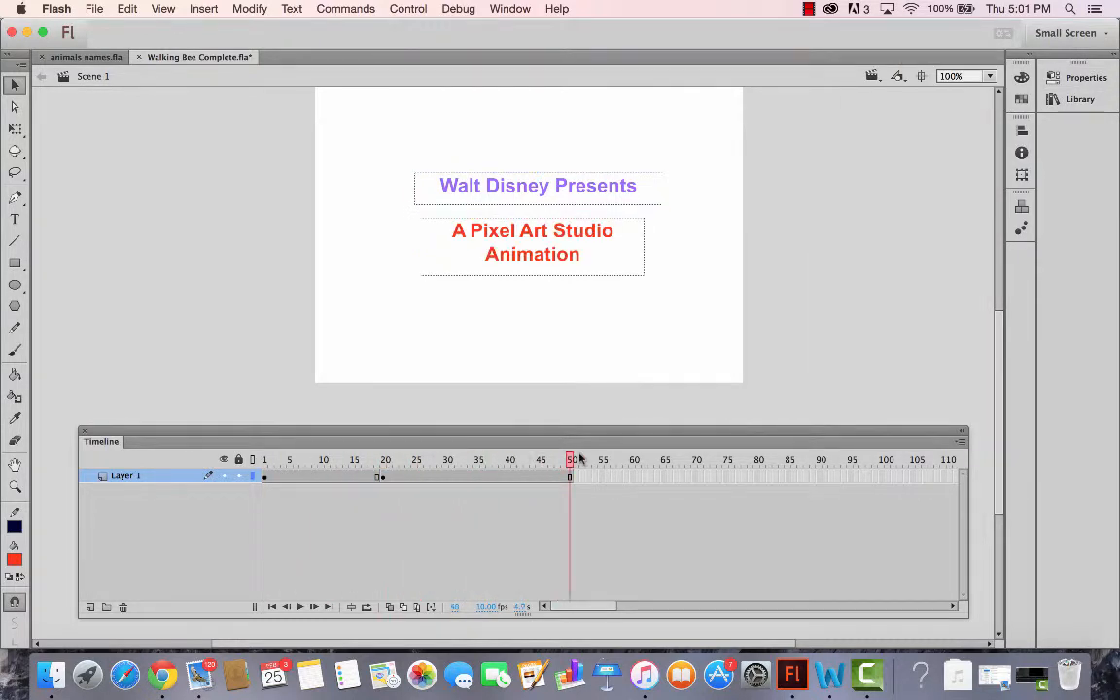
right_click(577, 483)
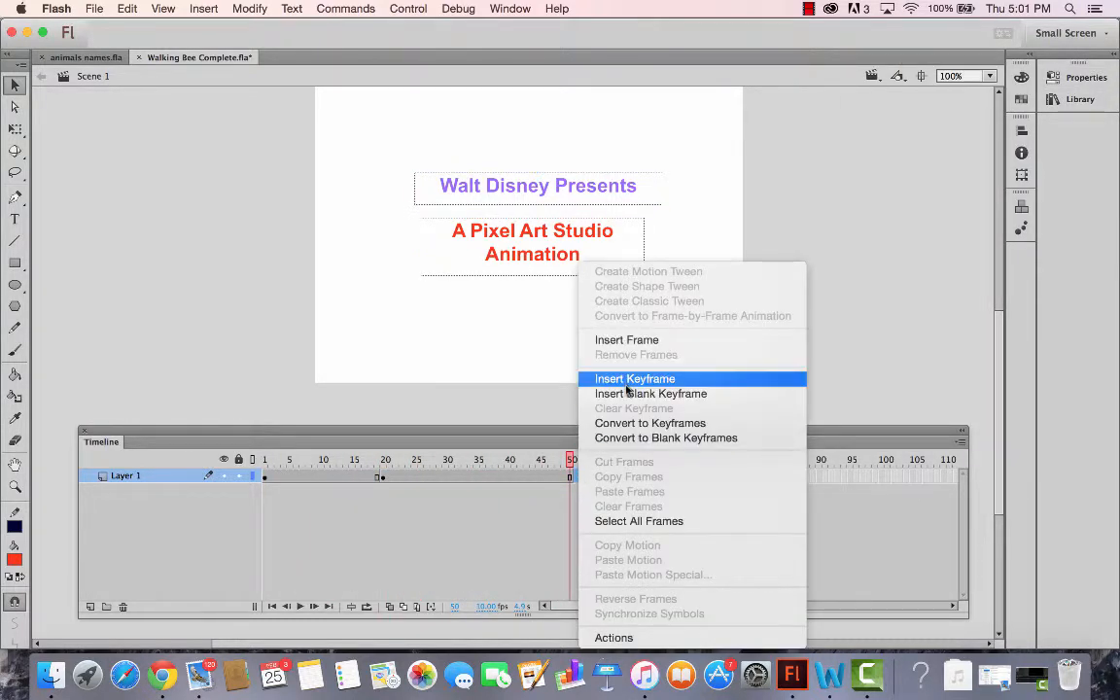
click(624, 377)
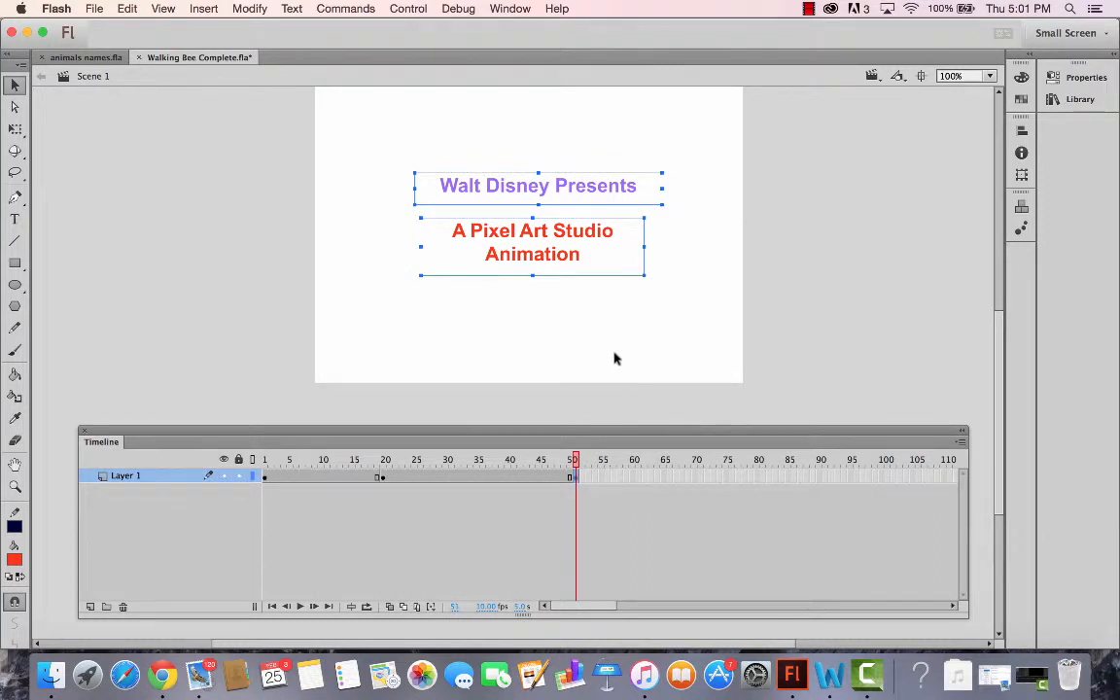
click(620, 476)
click(579, 477)
Step: Create a new symbol of type Button named "start"
click(203, 8)
click(209, 25)
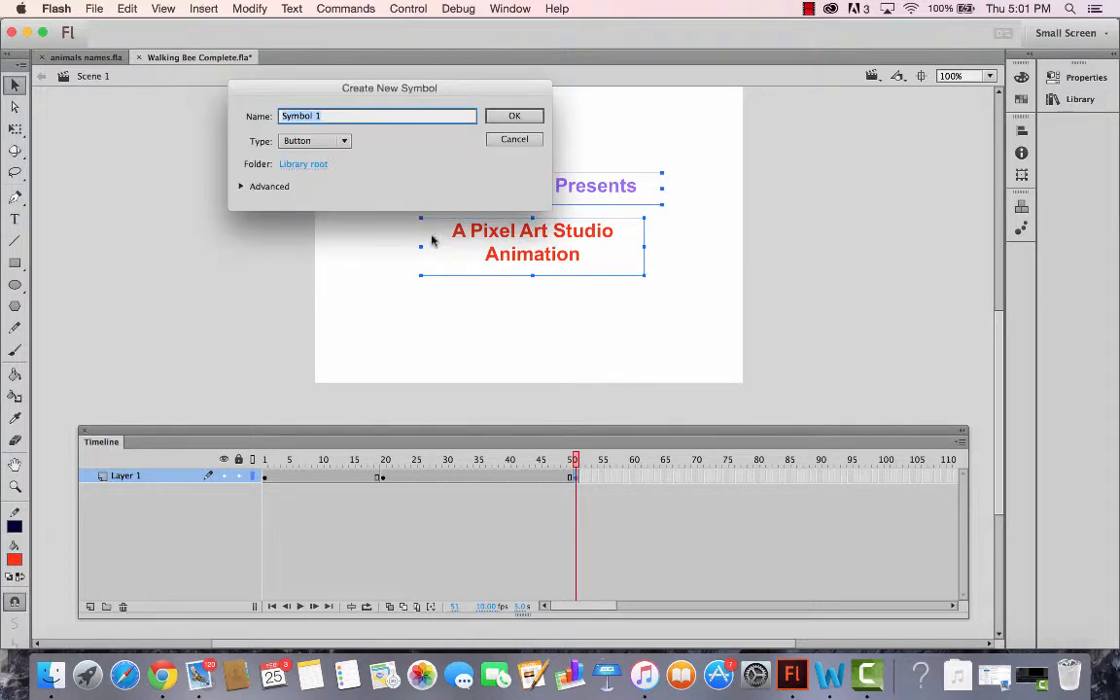
click(324, 142)
click(331, 179)
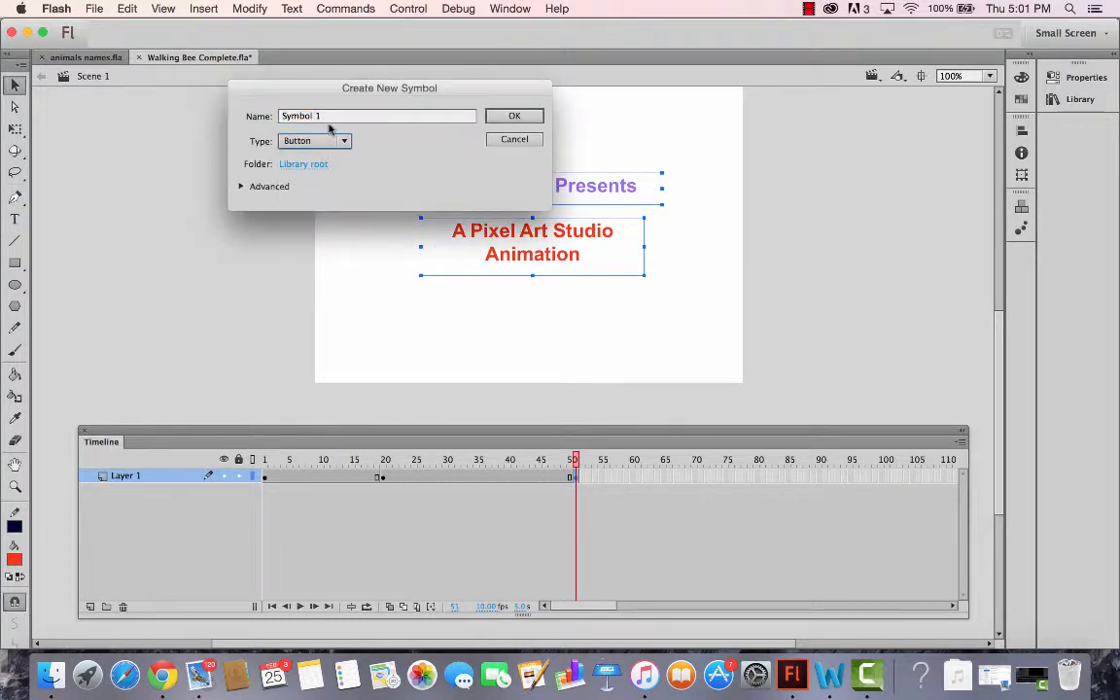
click(334, 116)
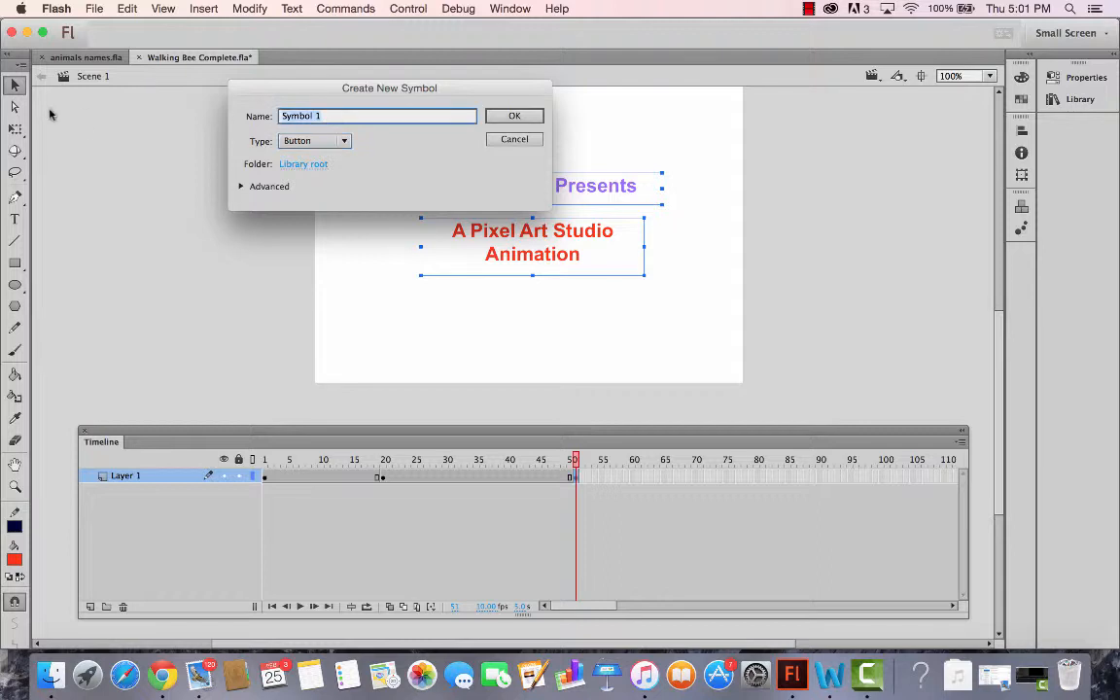
text(start)
key(Return)
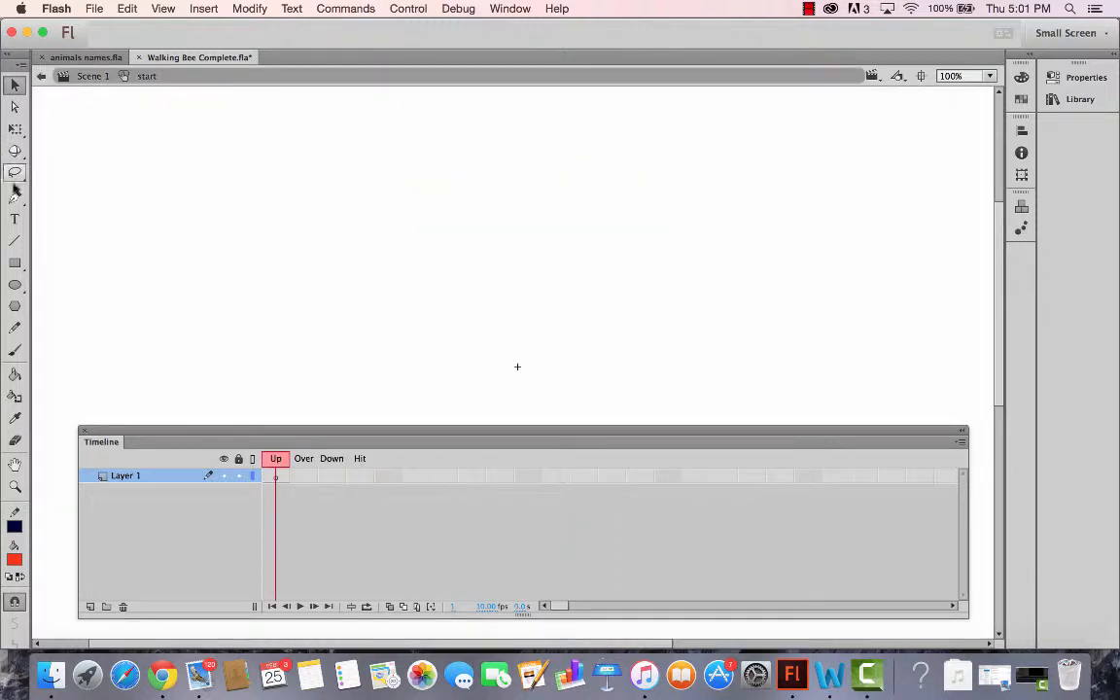
Step: Draw a red rounded rectangle about 145 by 36 px with corner radius 20, centered on the registration point in the Up state
click(15, 263)
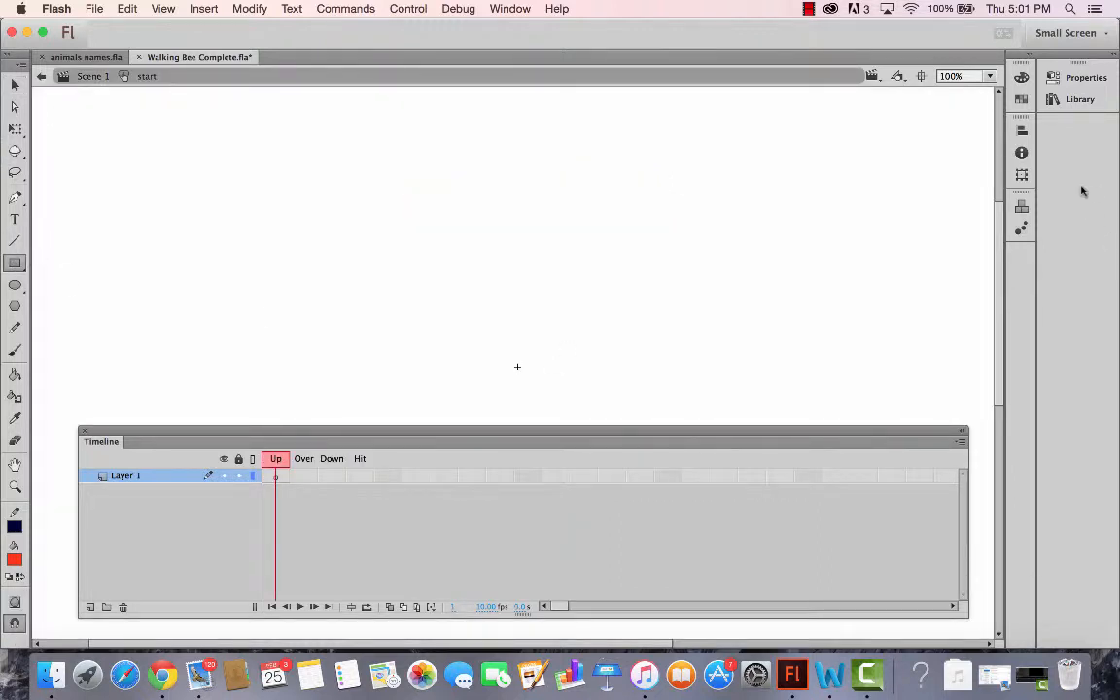
click(1079, 98)
click(1085, 77)
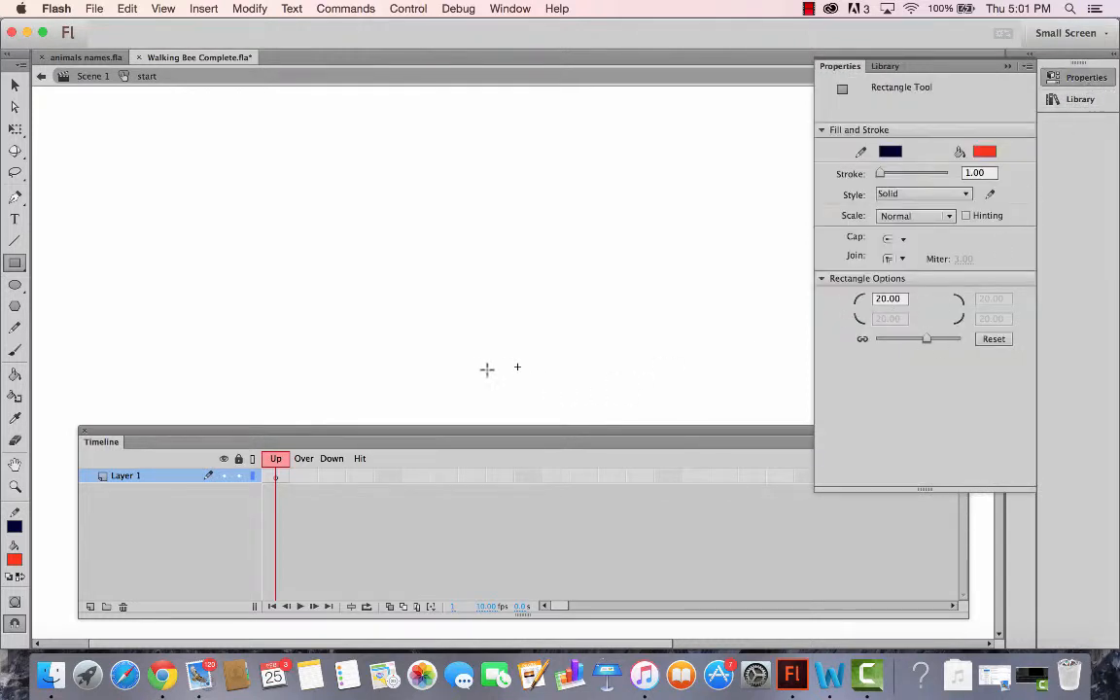
drag(462, 353, 574, 382)
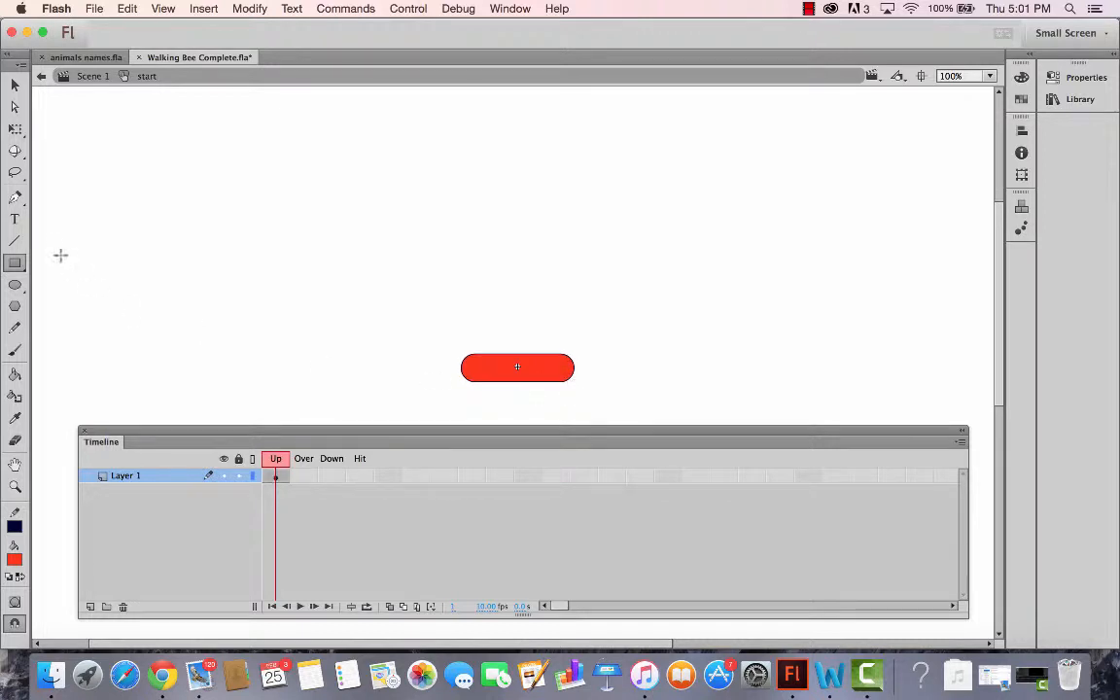
Step: Add a text box reading "Start" above the red rounded rectangle
click(15, 219)
drag(477, 275, 559, 298)
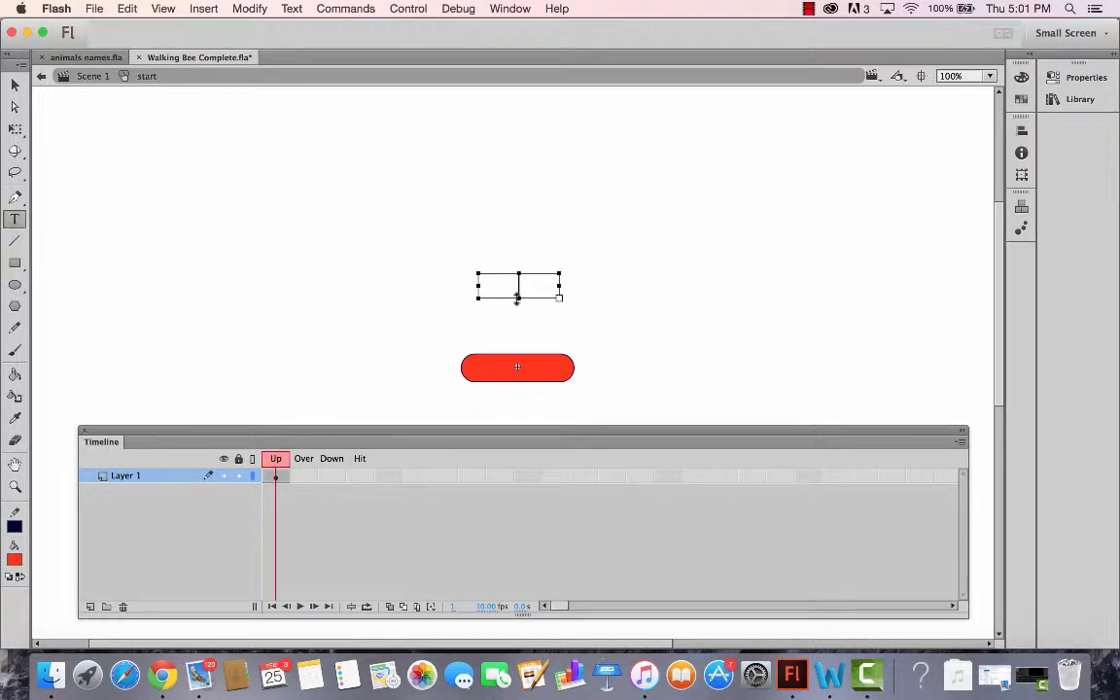
text(sTA)
key(super+a)
text(Start)
Step: Color the "Start" text aqua green (#00FFCC) and move it onto the center of the red rounded rectangle
key(super+a)
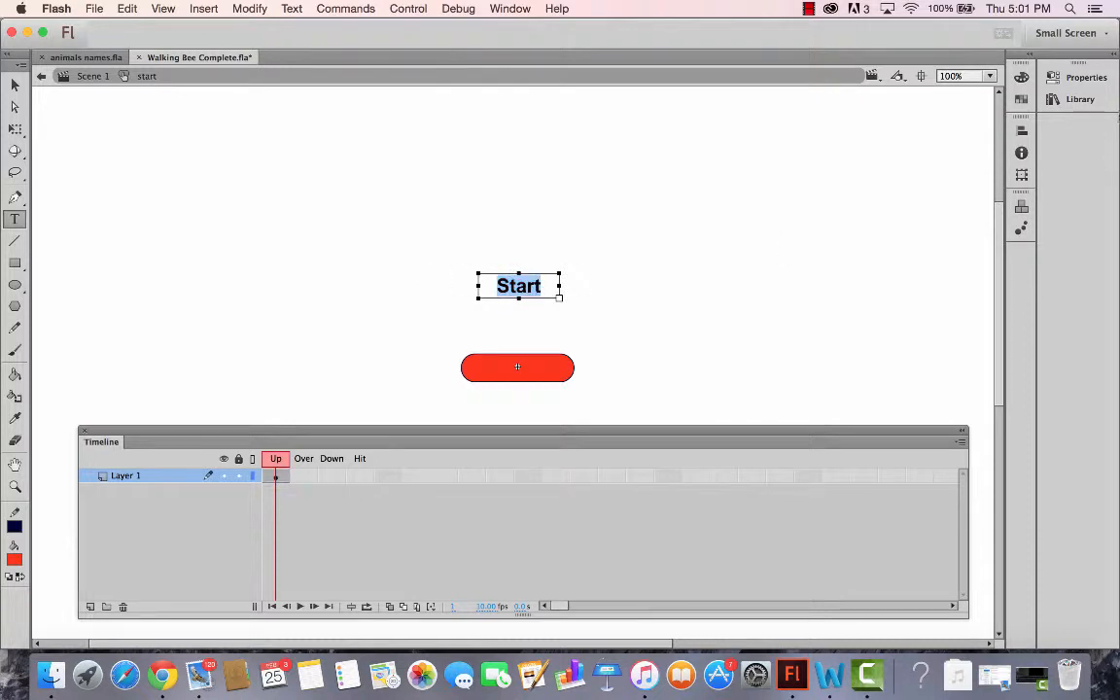
click(1085, 77)
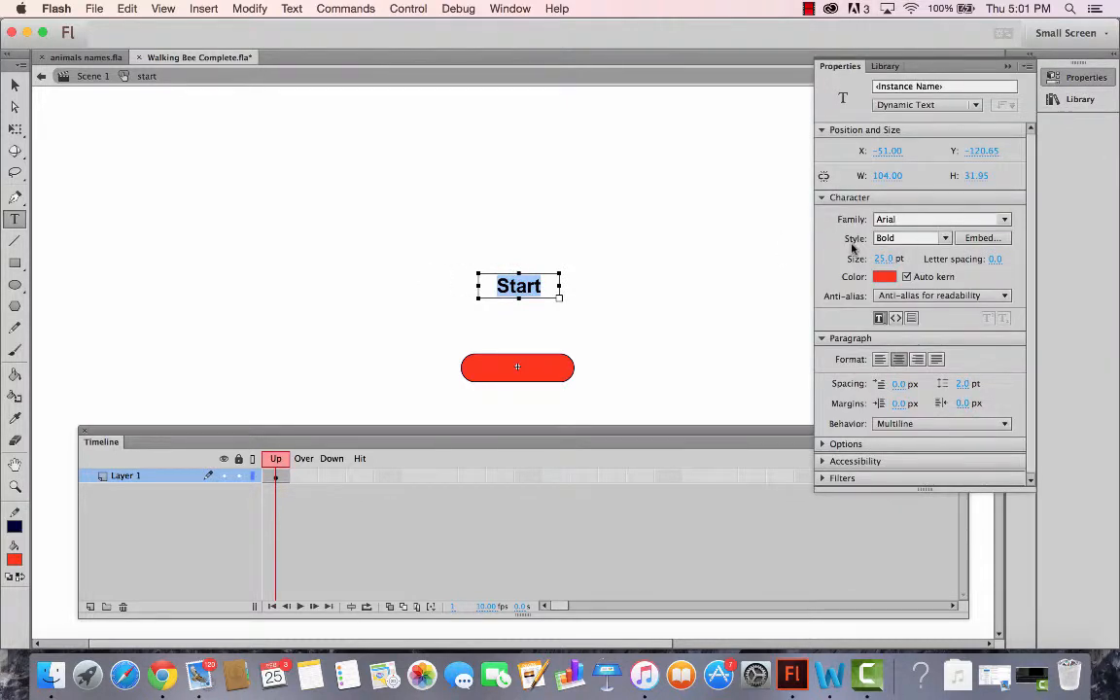
click(886, 278)
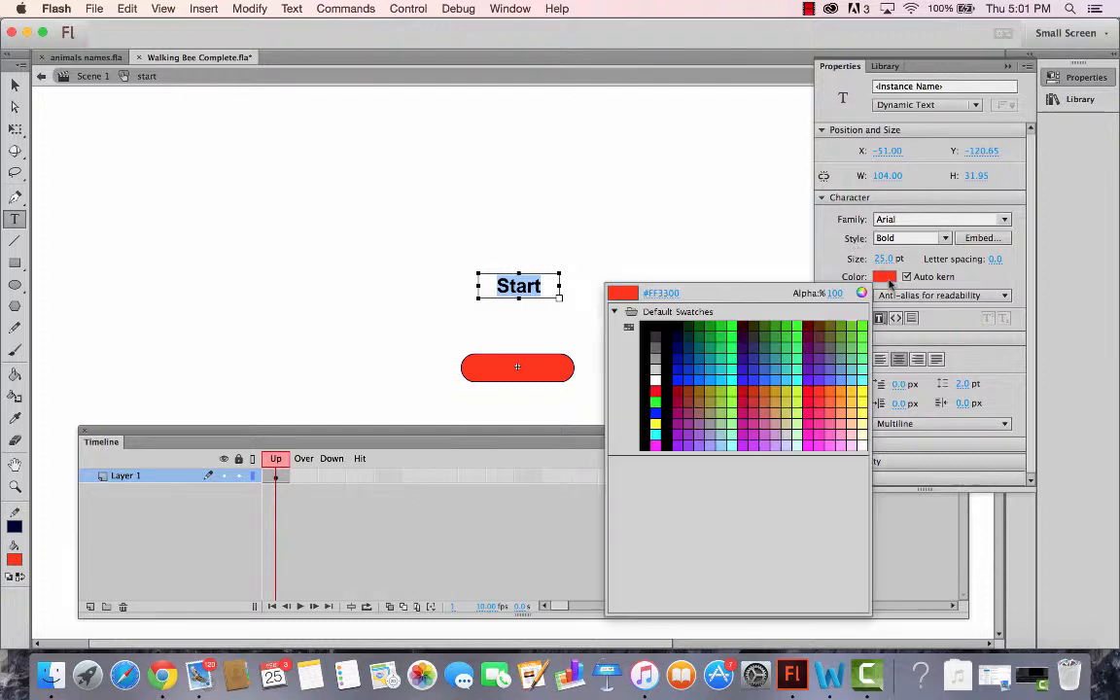
click(739, 362)
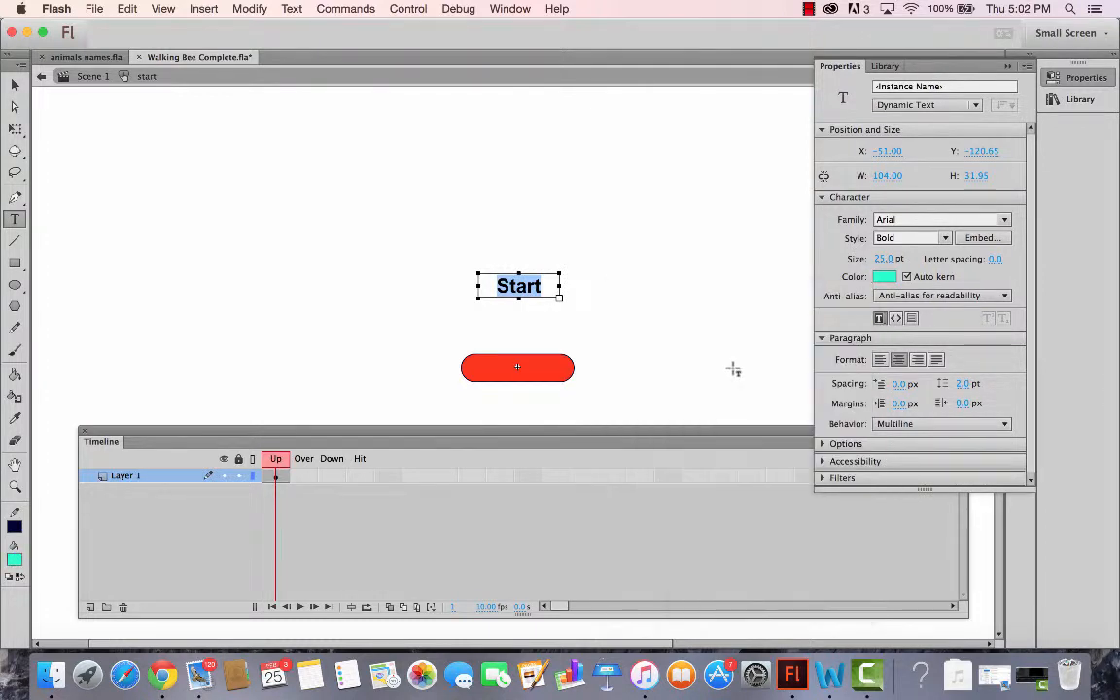
click(15, 85)
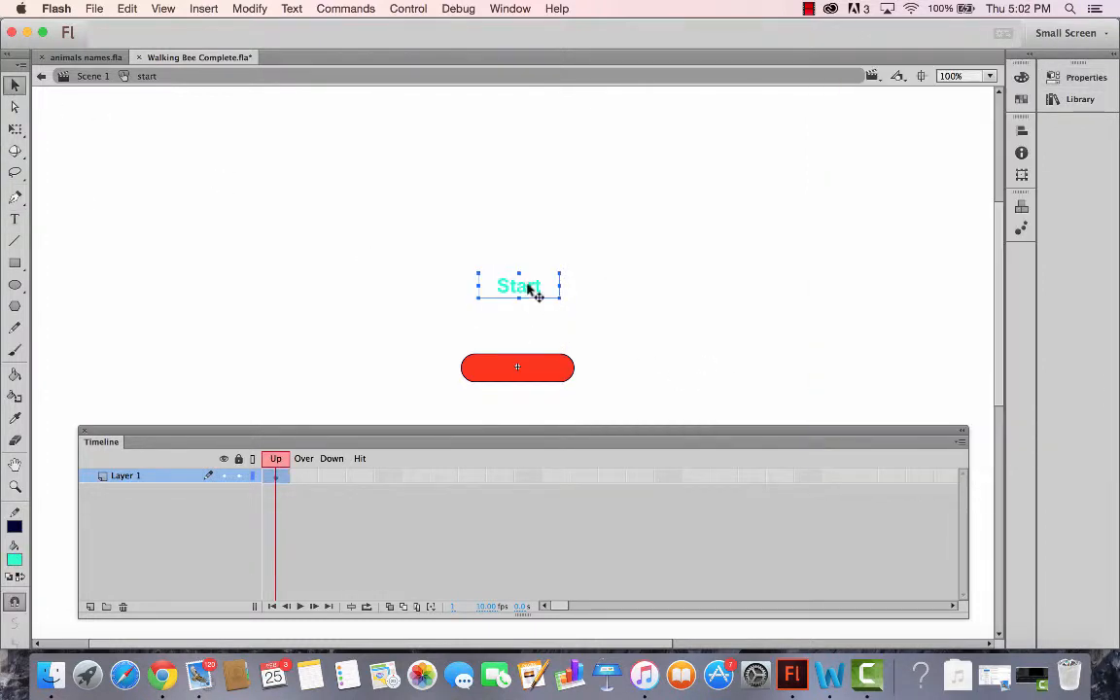
drag(532, 289, 525, 369)
Step: Insert a keyframe in the button's Over state and color its "Start" text dark purple
right_click(305, 483)
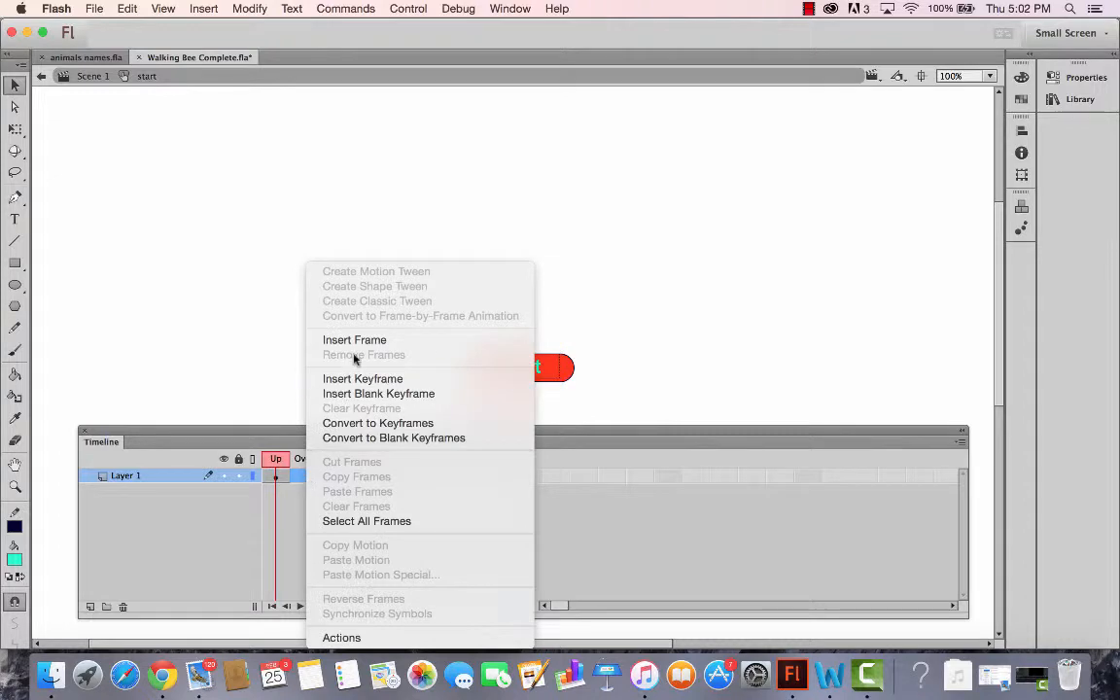
click(360, 378)
click(519, 370)
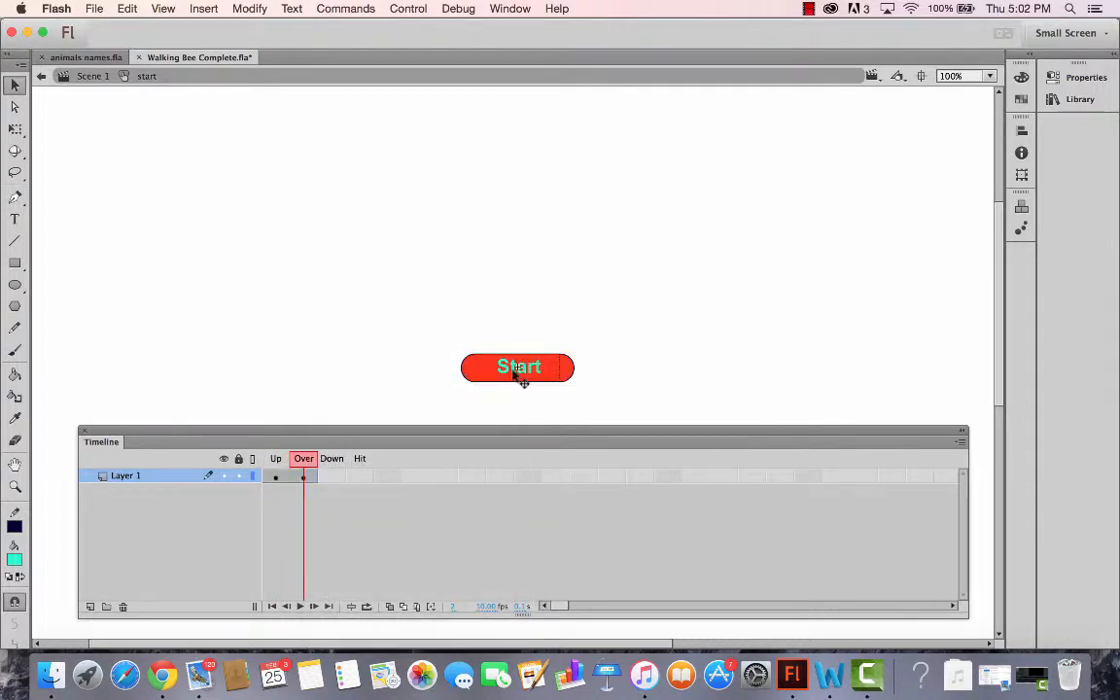
click(1081, 78)
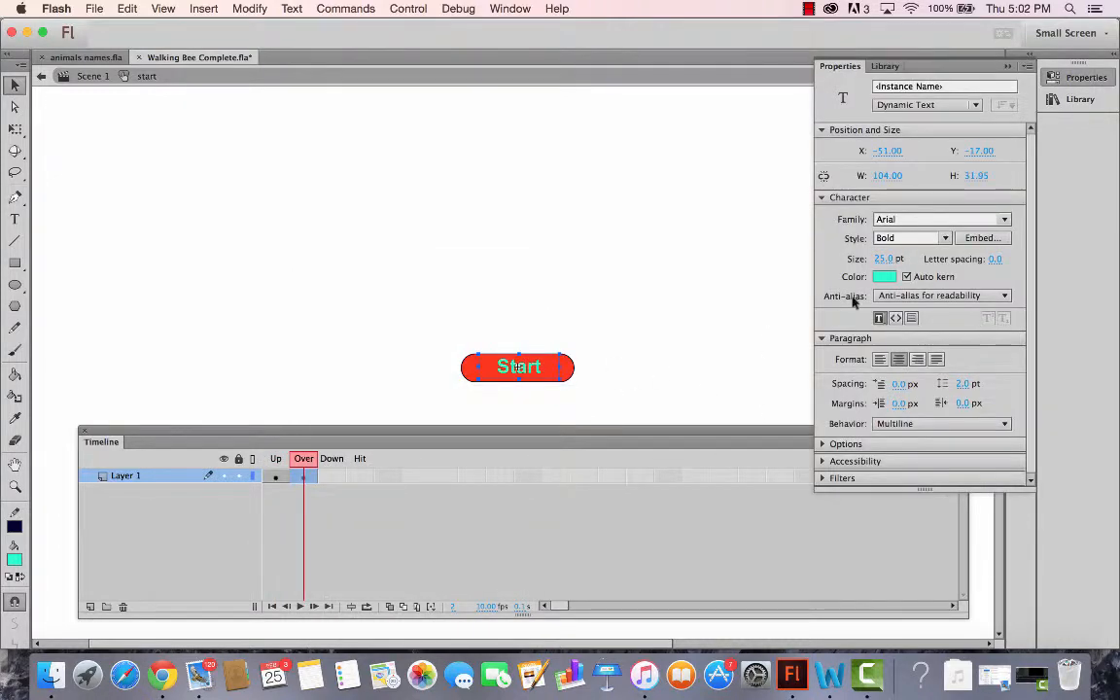
click(884, 276)
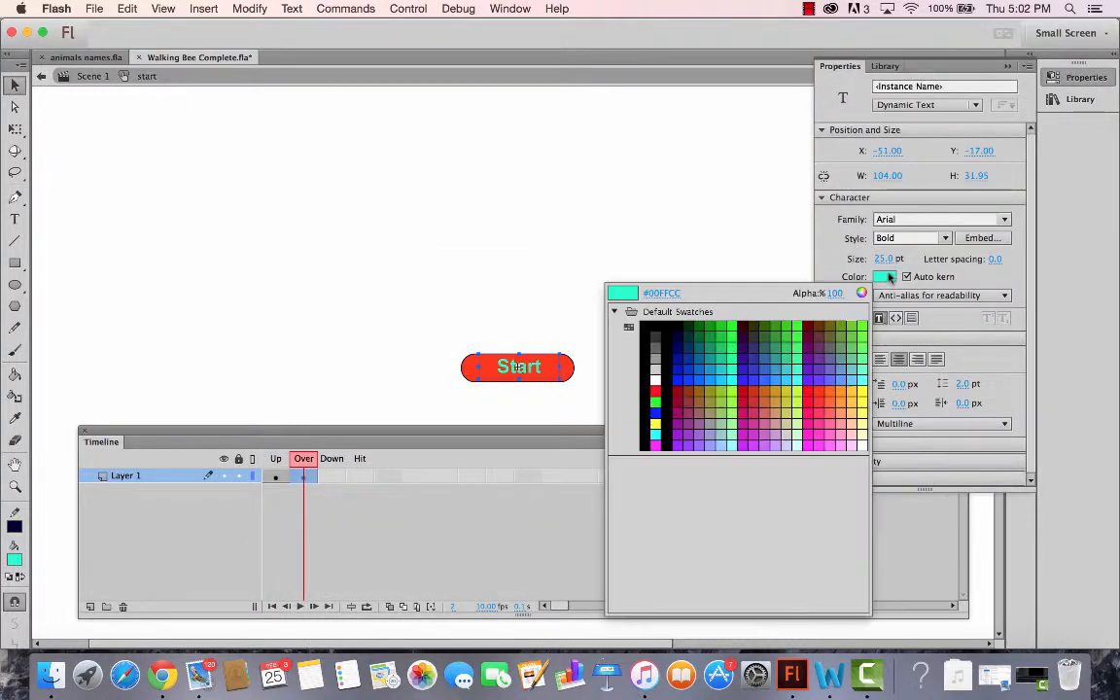
click(813, 345)
click(435, 392)
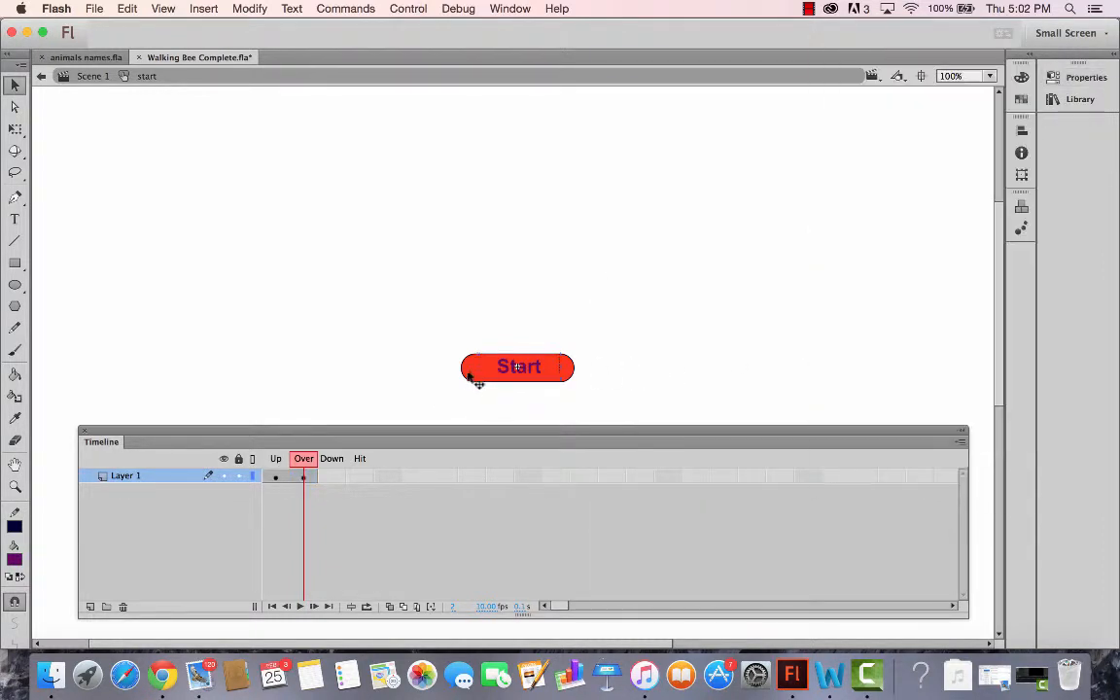
Step: Change the fill of the rounded rectangle in the Over state to olive yellow
click(482, 375)
click(1081, 78)
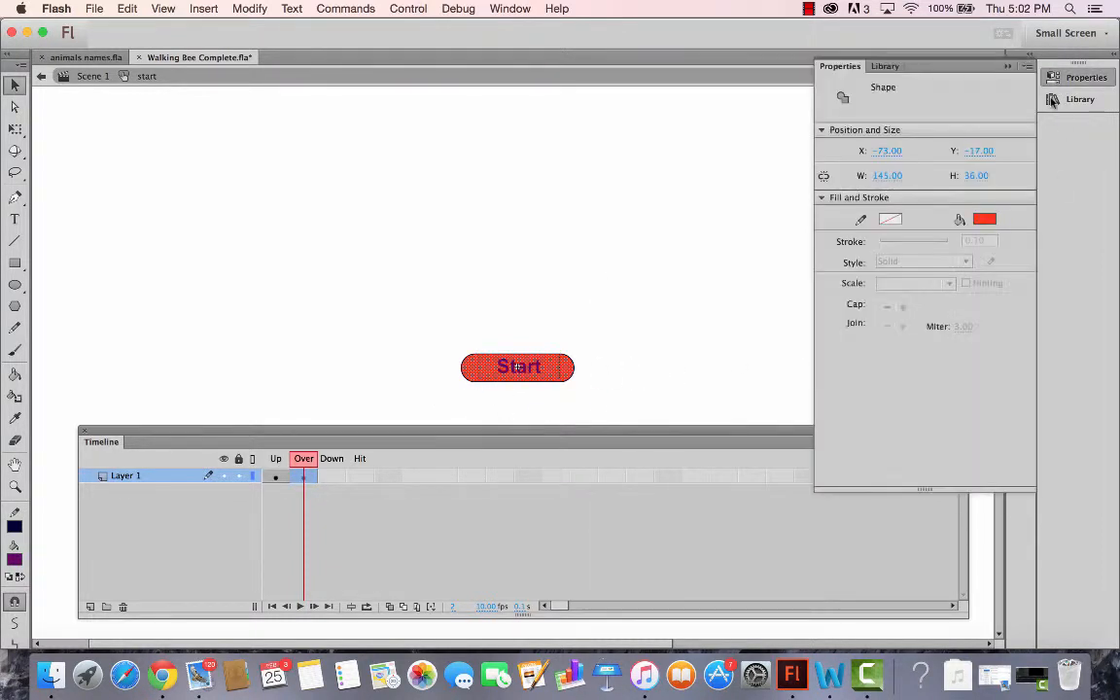
click(983, 219)
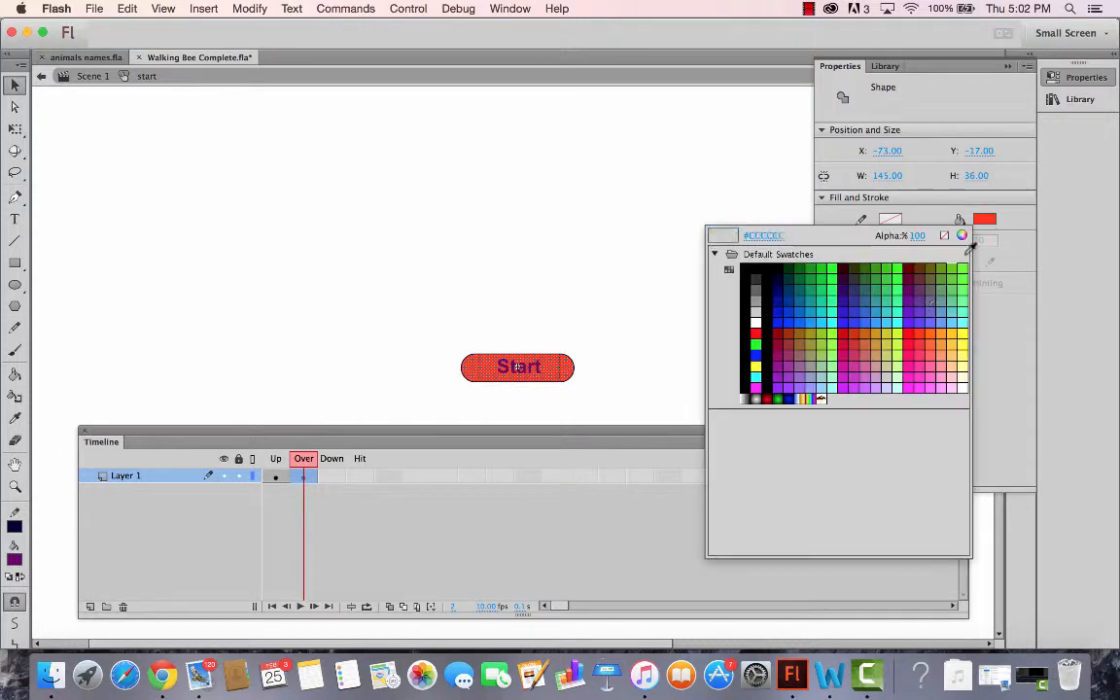
click(896, 340)
click(625, 392)
Step: Compare the button's Up and Over states in its timeline
click(275, 475)
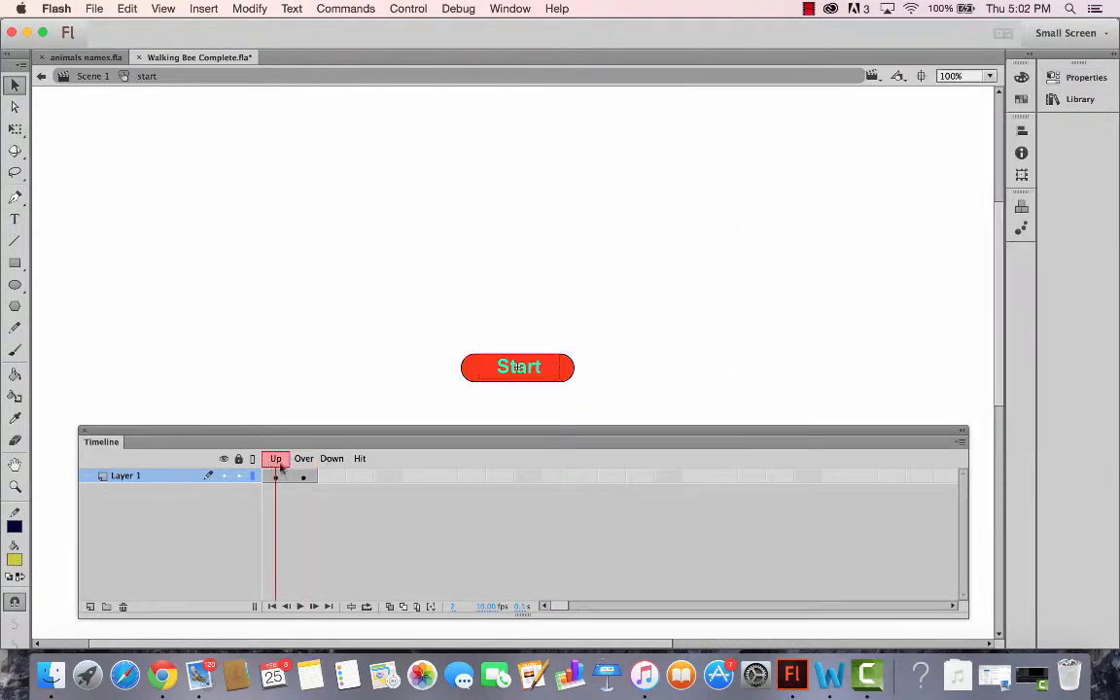
click(303, 475)
drag(332, 464, 234, 464)
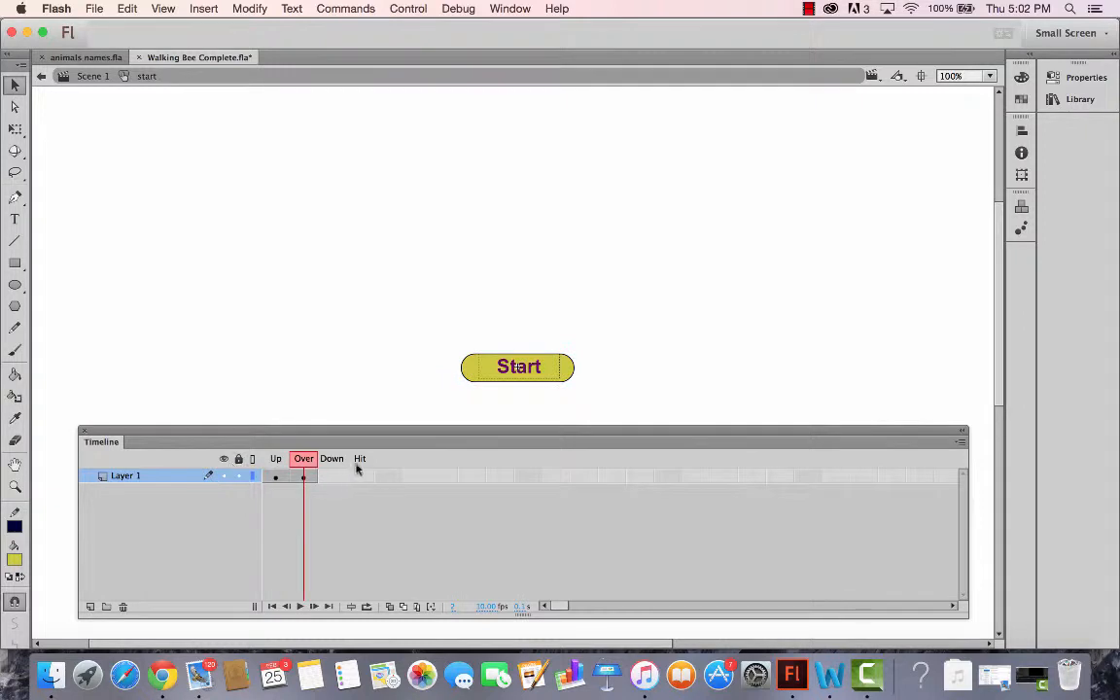
Step: Return to Scene 1 and place the start button from the library at frame 51, centered below the "A Pixel Art Studio Animation" text
click(92, 75)
click(645, 351)
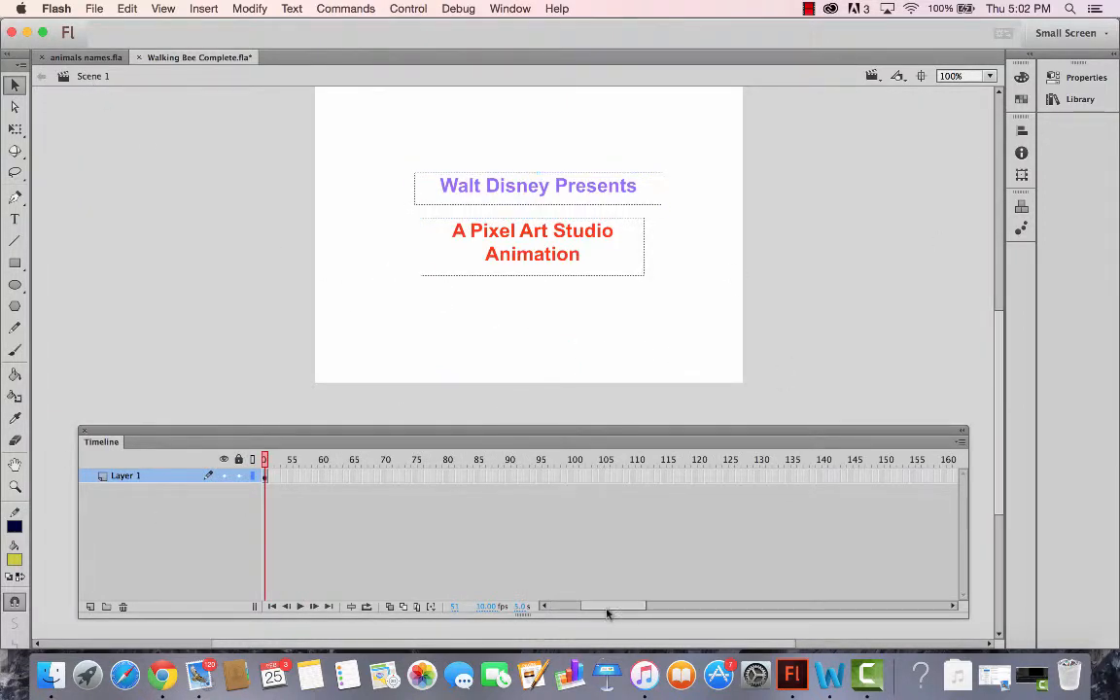
drag(606, 613, 535, 607)
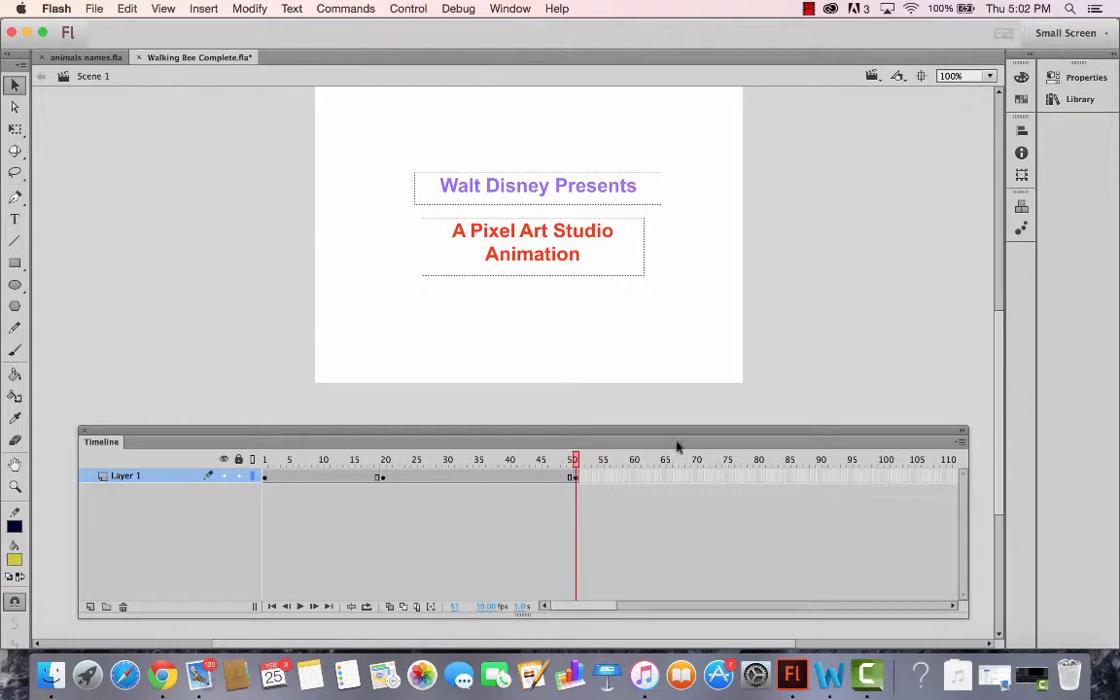
click(575, 477)
click(1076, 98)
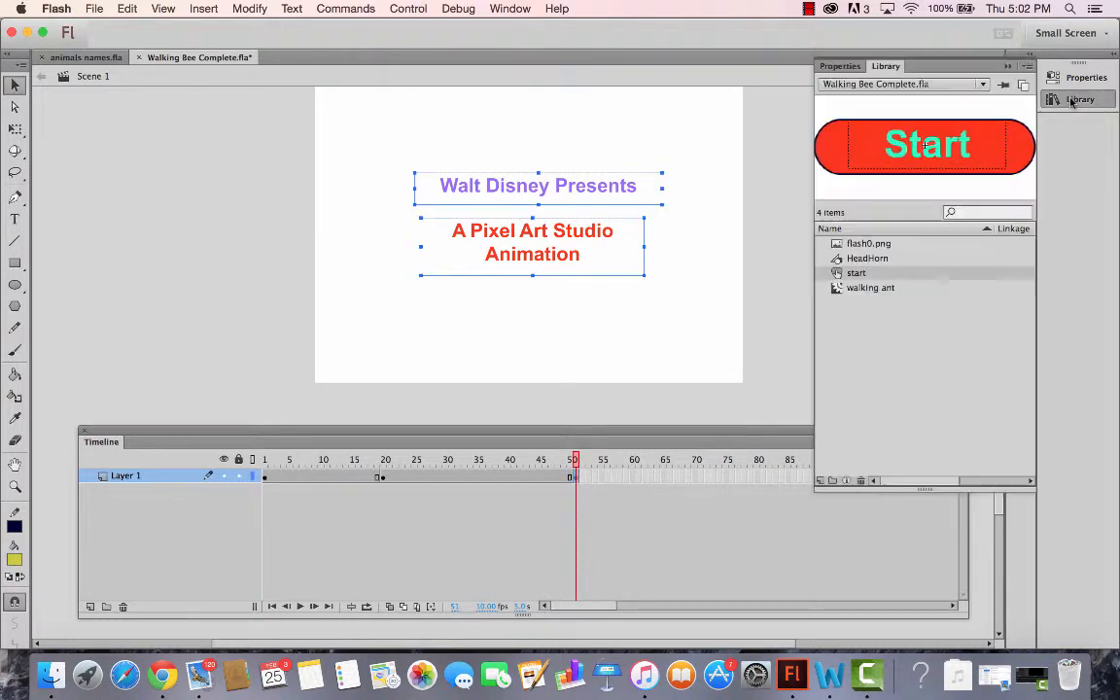
drag(855, 273, 540, 342)
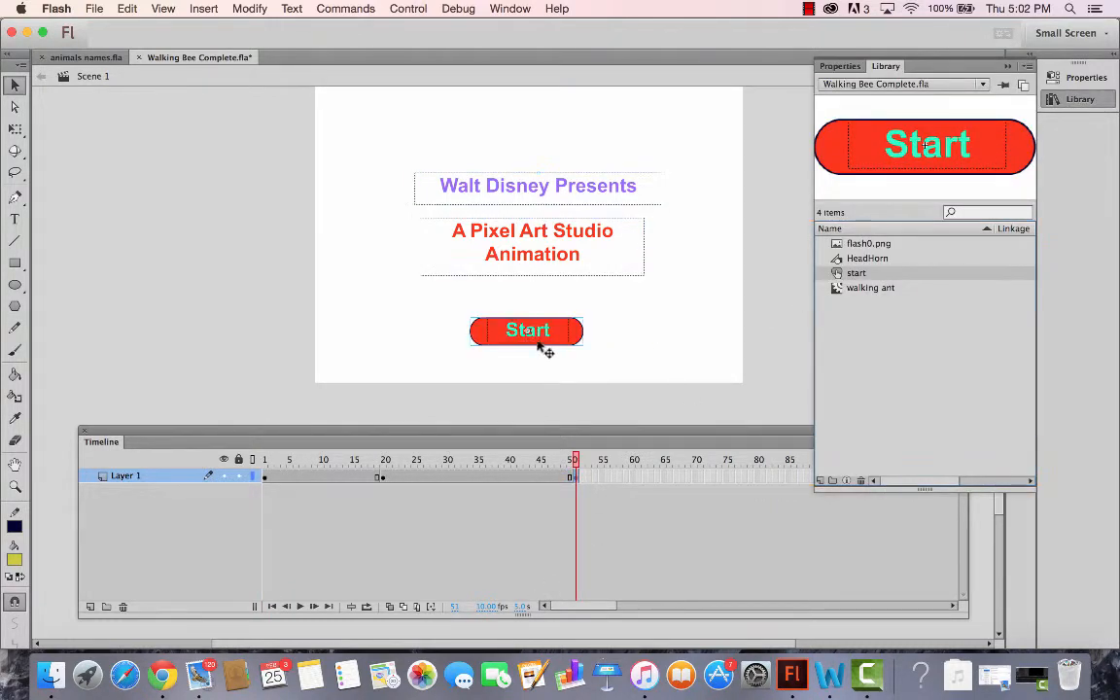
click(551, 345)
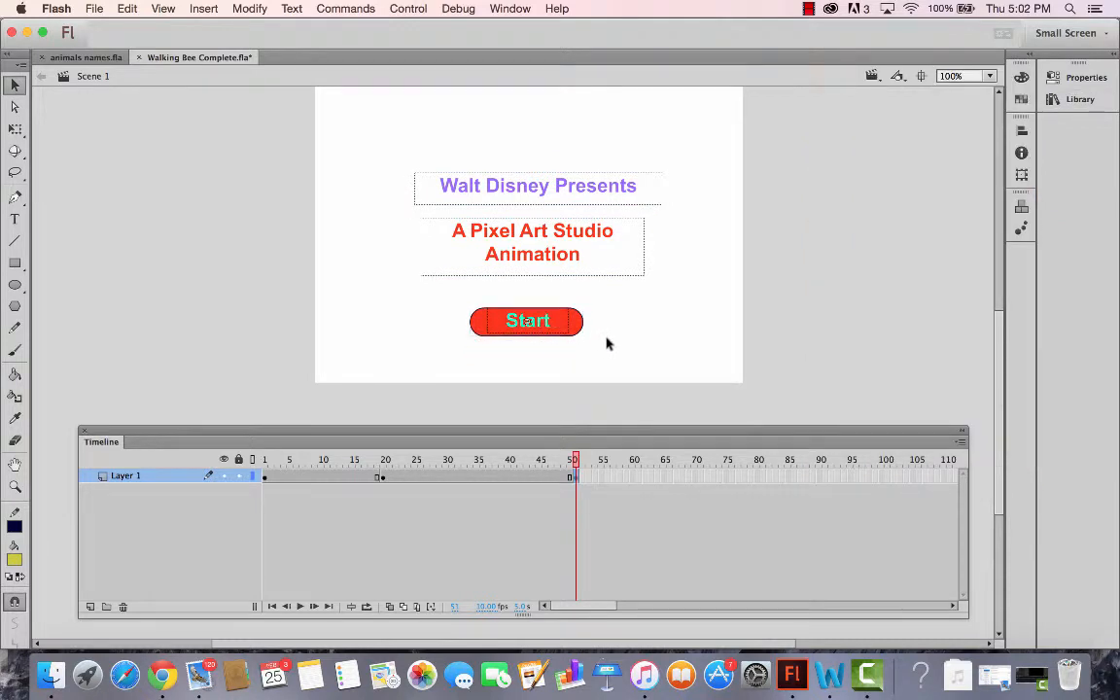
Step: Test the movie to watch the title sequence play, and close the preview
key(super+Return)
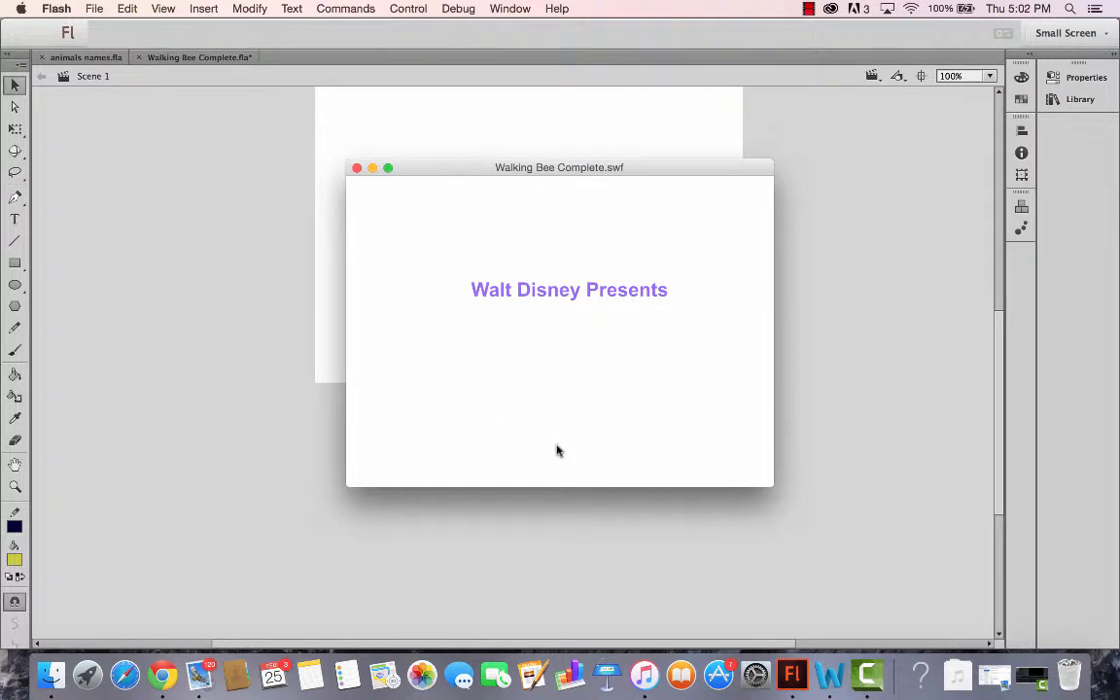
click(357, 169)
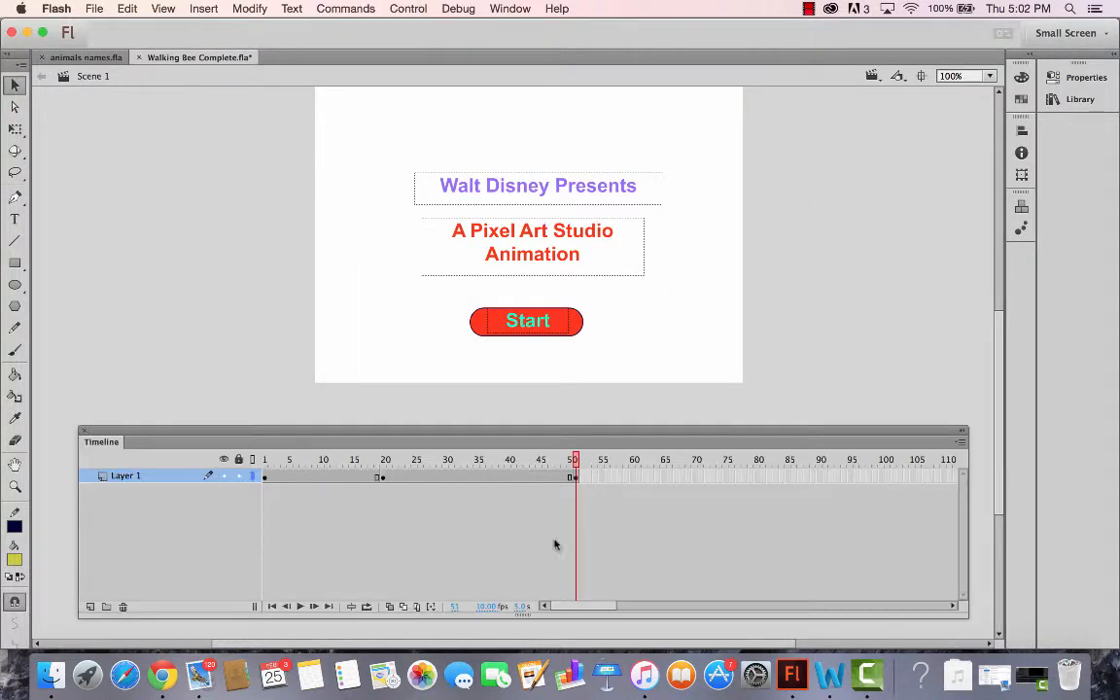
Step: Add the script stop(); to the keyframe at frame 51 of Layer 1
click(575, 476)
right_click(580, 476)
click(568, 503)
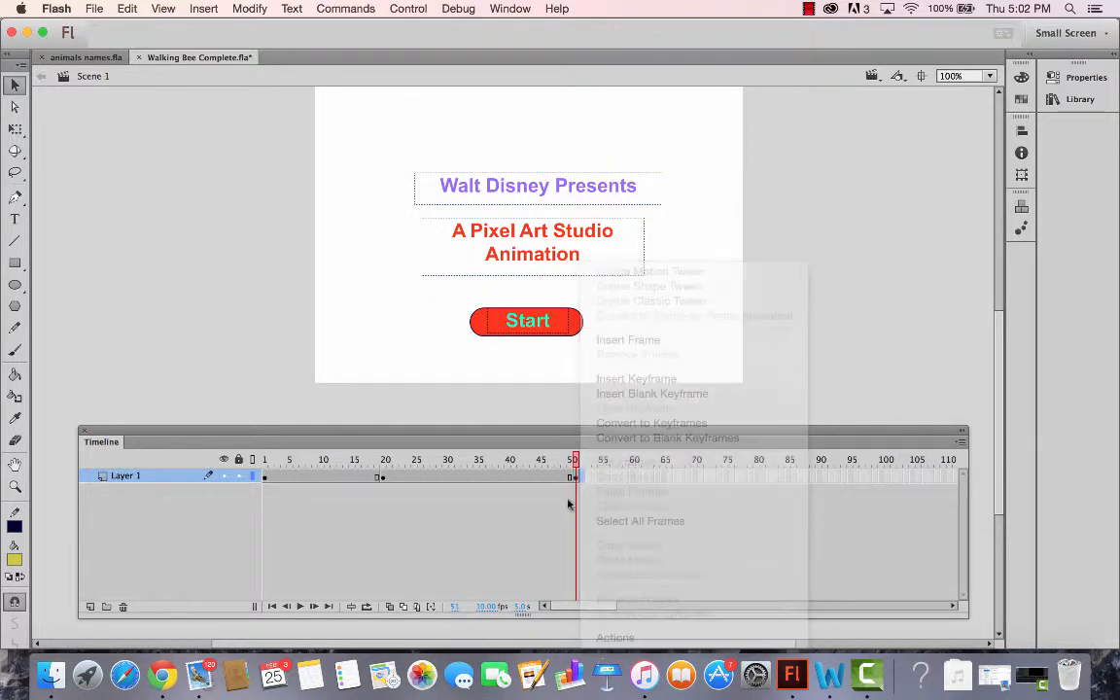
right_click(575, 477)
click(615, 637)
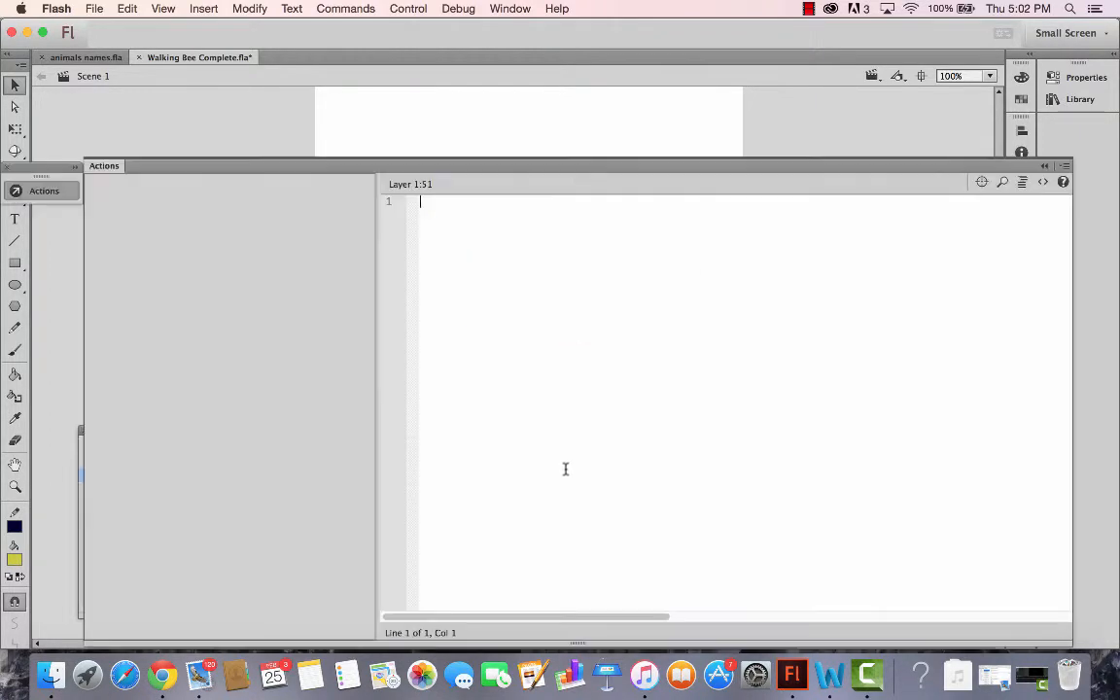
text(stop();)
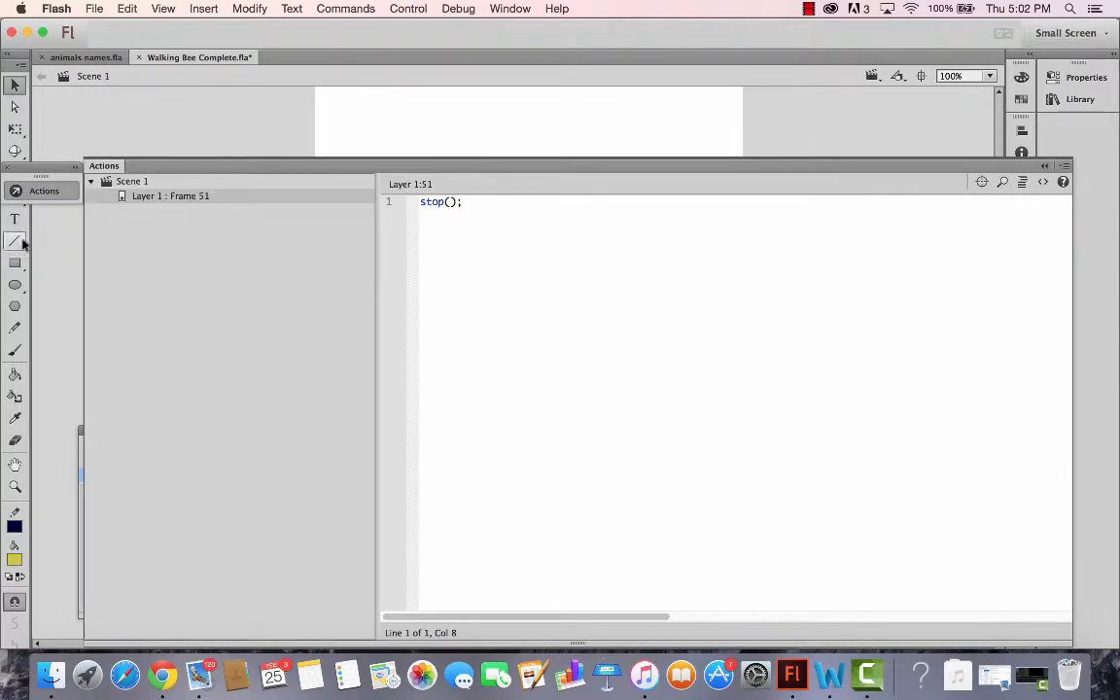
Step: Close the script editor, test the movie to check where the title sequence stops, and close the preview
click(1065, 167)
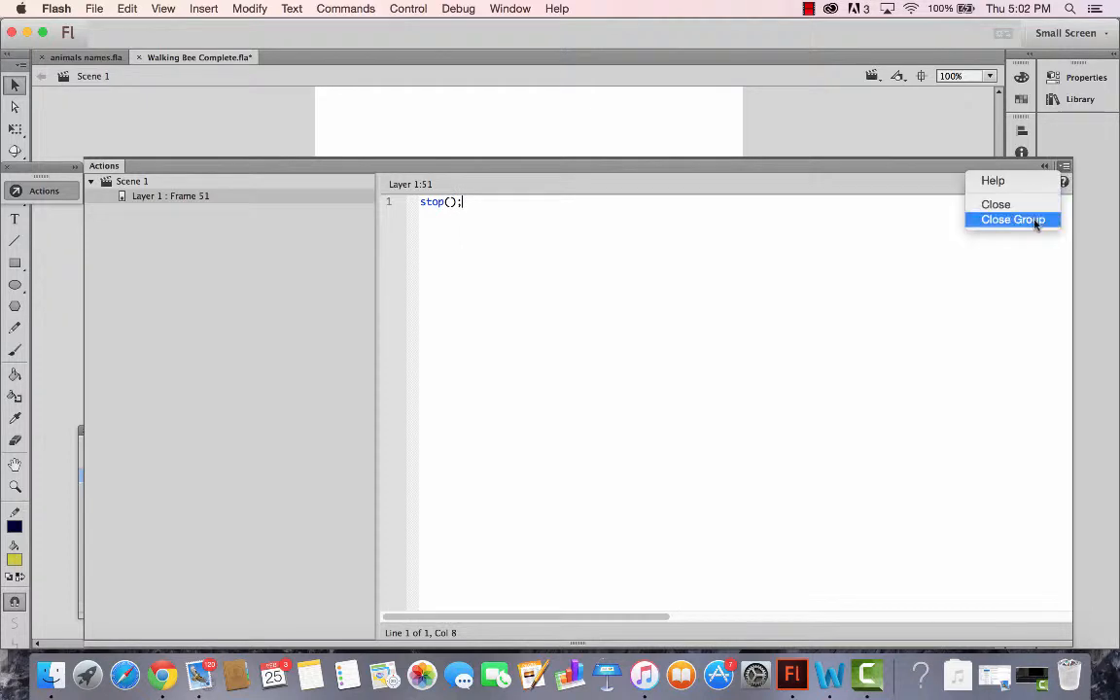
click(1027, 207)
key(super+Return)
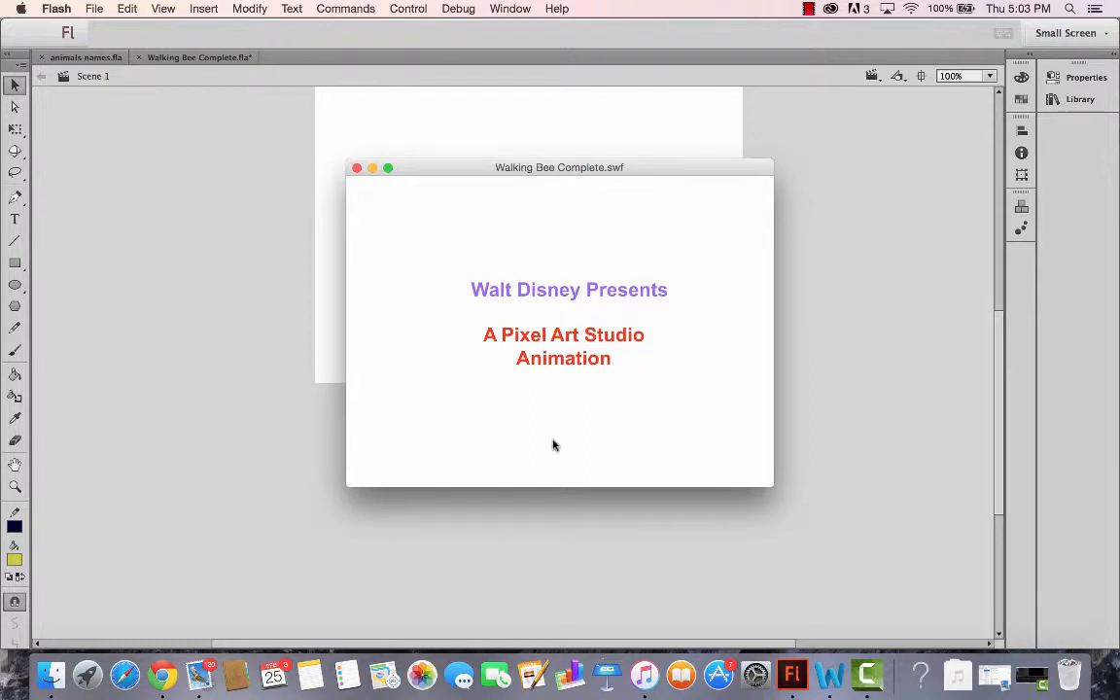
click(357, 169)
Step: Insert a keyframe at frame 52 of Layer 1 and delete the titles and Start button from it
click(582, 482)
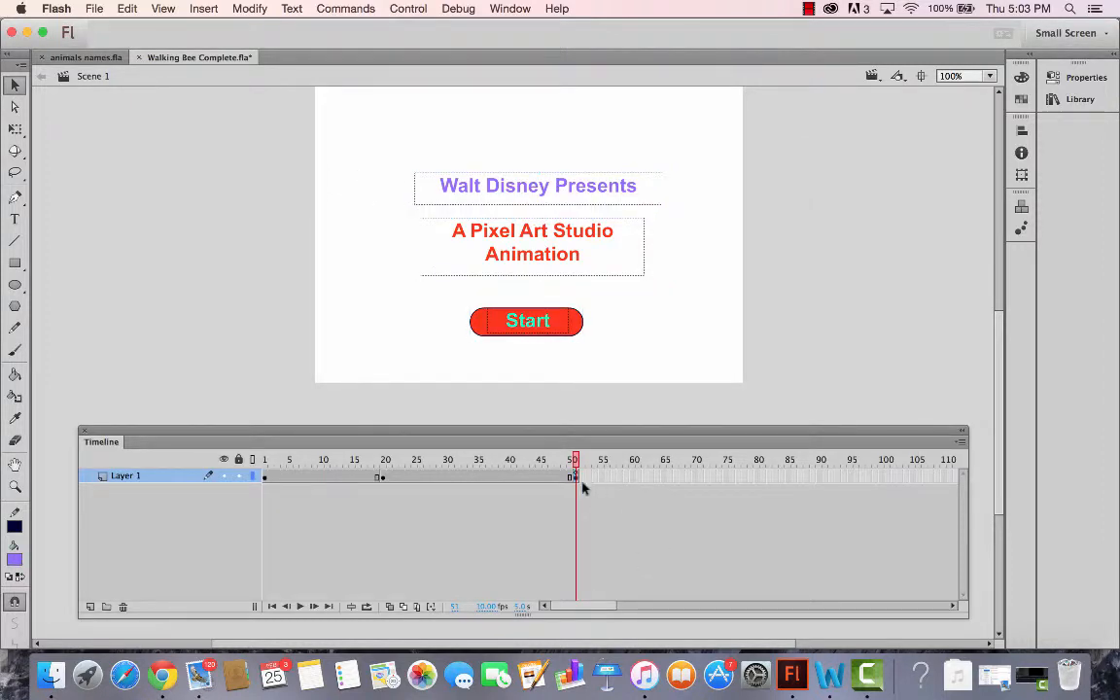
right_click(582, 482)
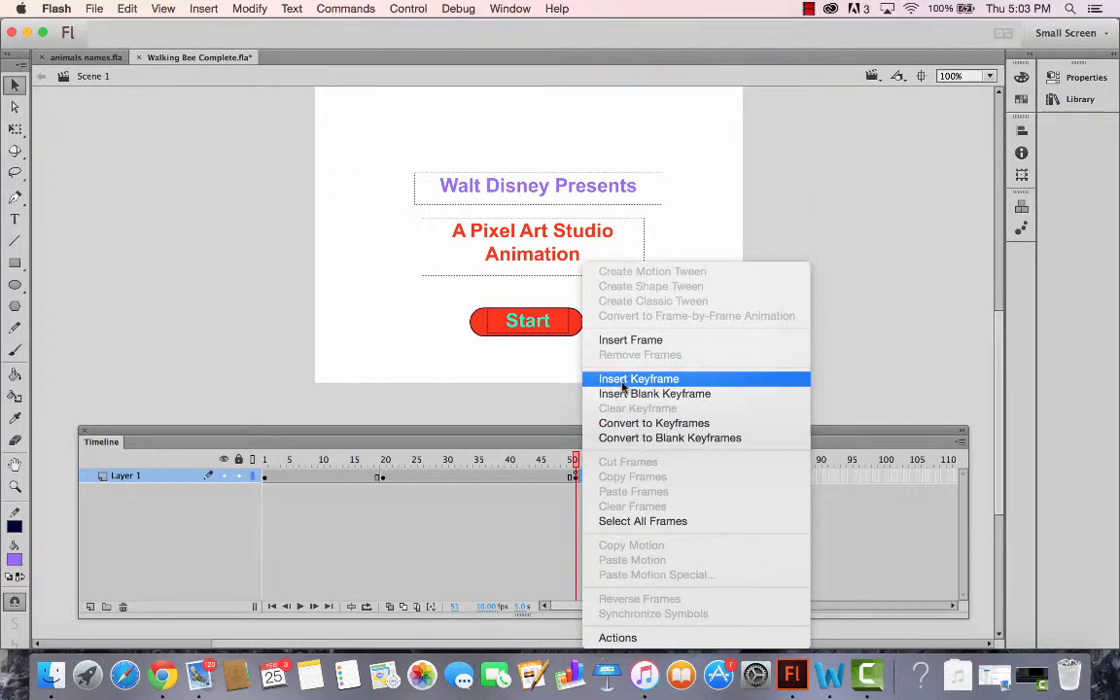
click(623, 379)
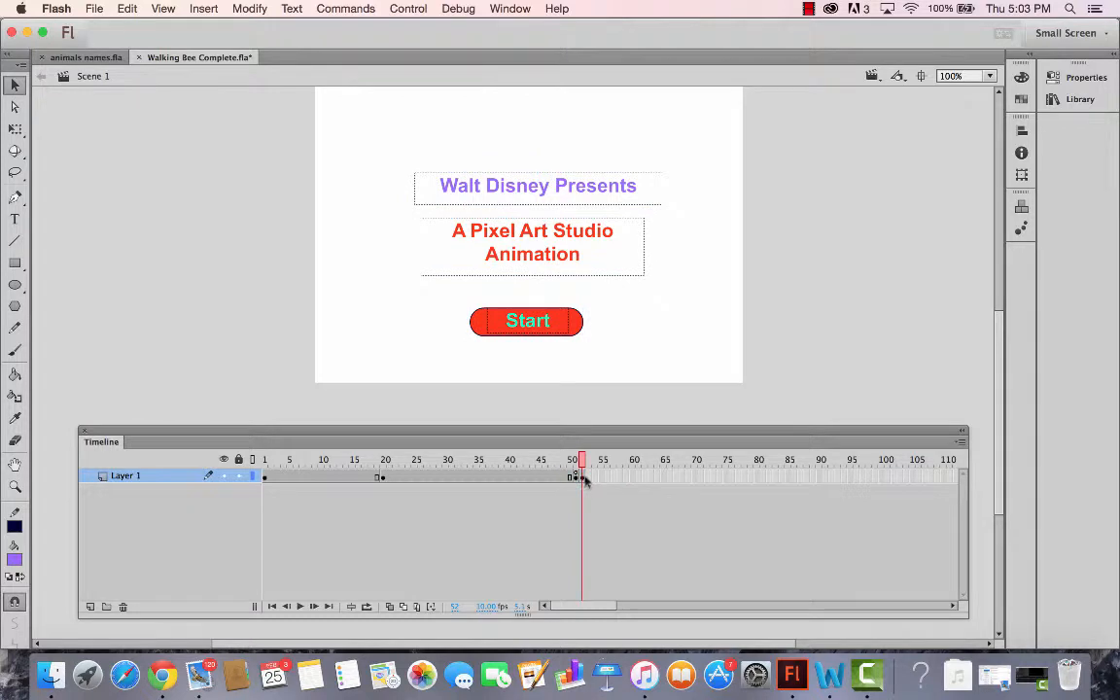
click(584, 480)
key(Delete)
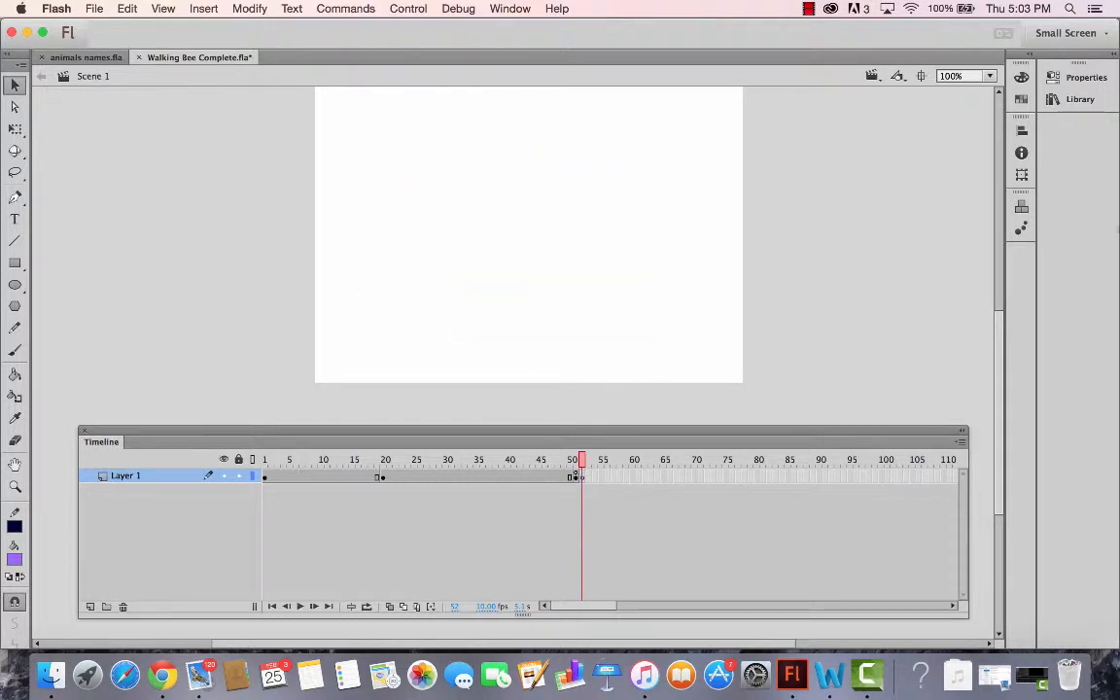
Step: Place the walking ant symbol from the library on the left side of the stage at frame 52
click(1083, 77)
click(1079, 99)
drag(861, 288, 393, 272)
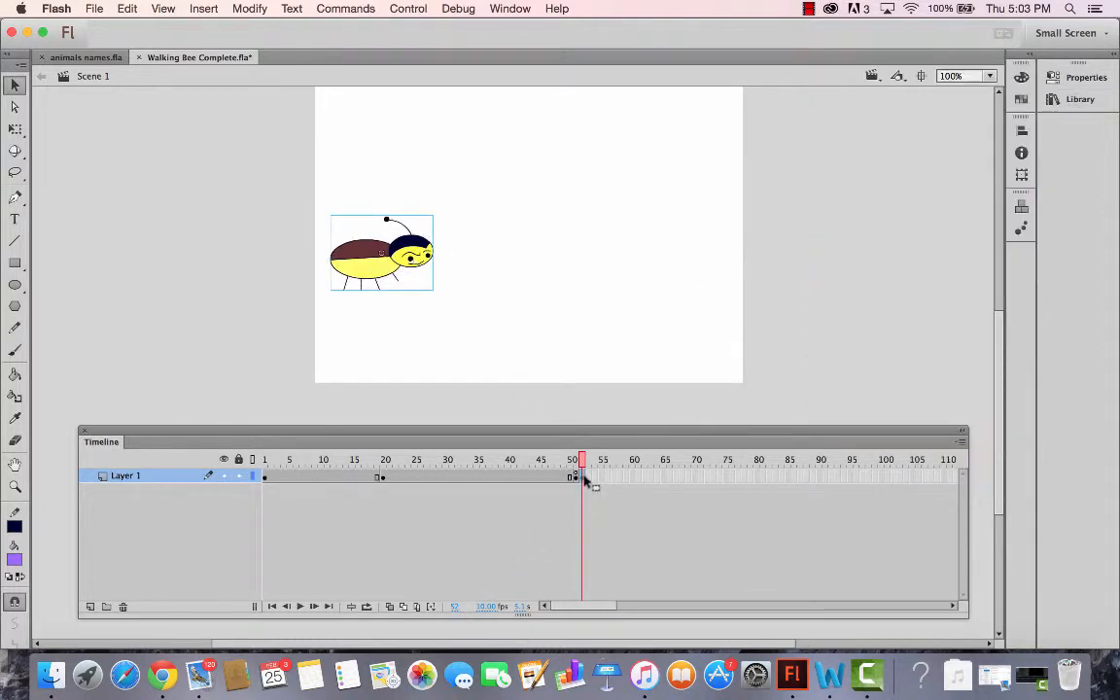
Step: Open the walking ant symbol to check how many frames its animation has, play it, and return to Scene 1
drag(600, 606, 612, 607)
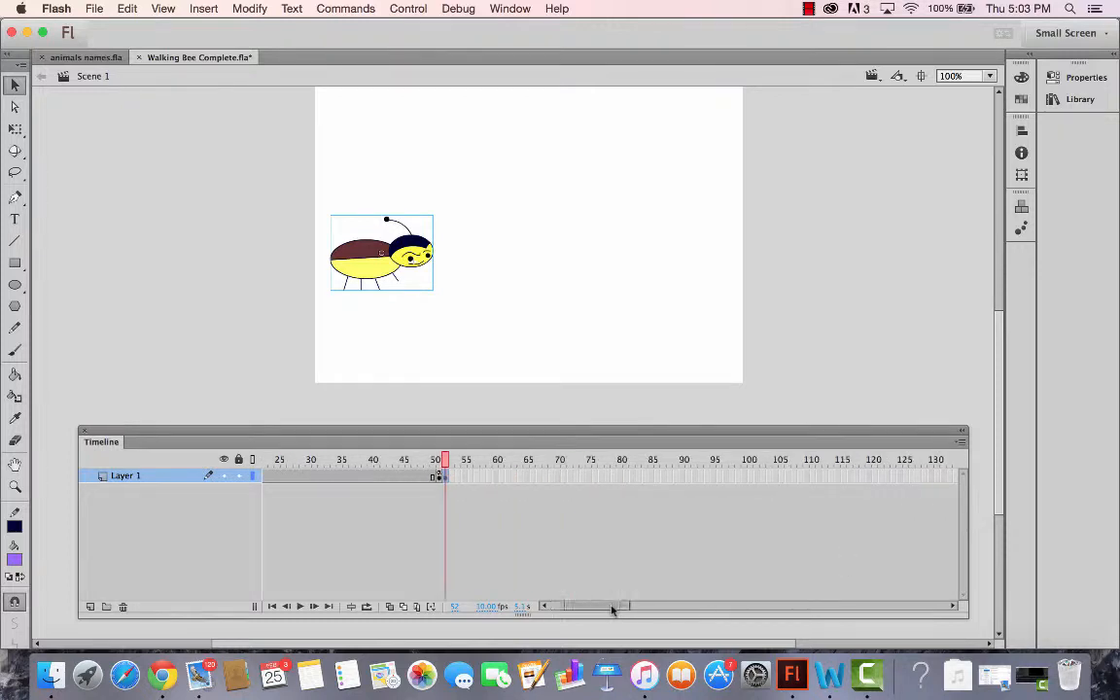
click(369, 257)
double_click(370, 257)
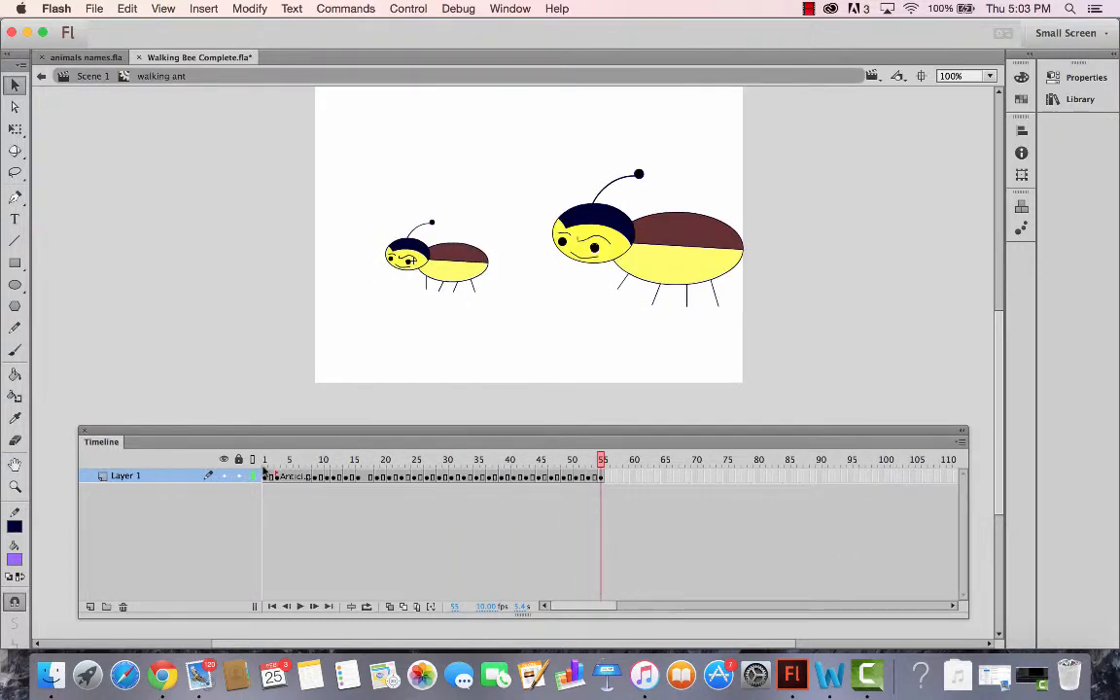
key(Return)
click(70, 76)
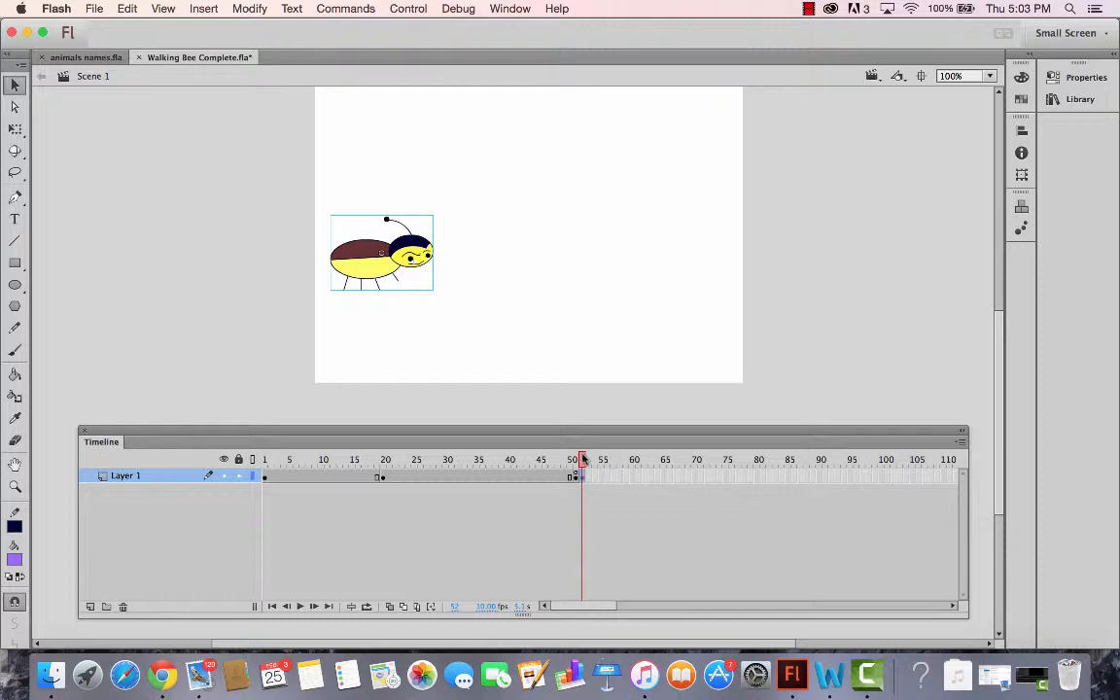
Step: Extend the walking ant's span on Layer 1 by inserting frames up to frame 107
click(582, 459)
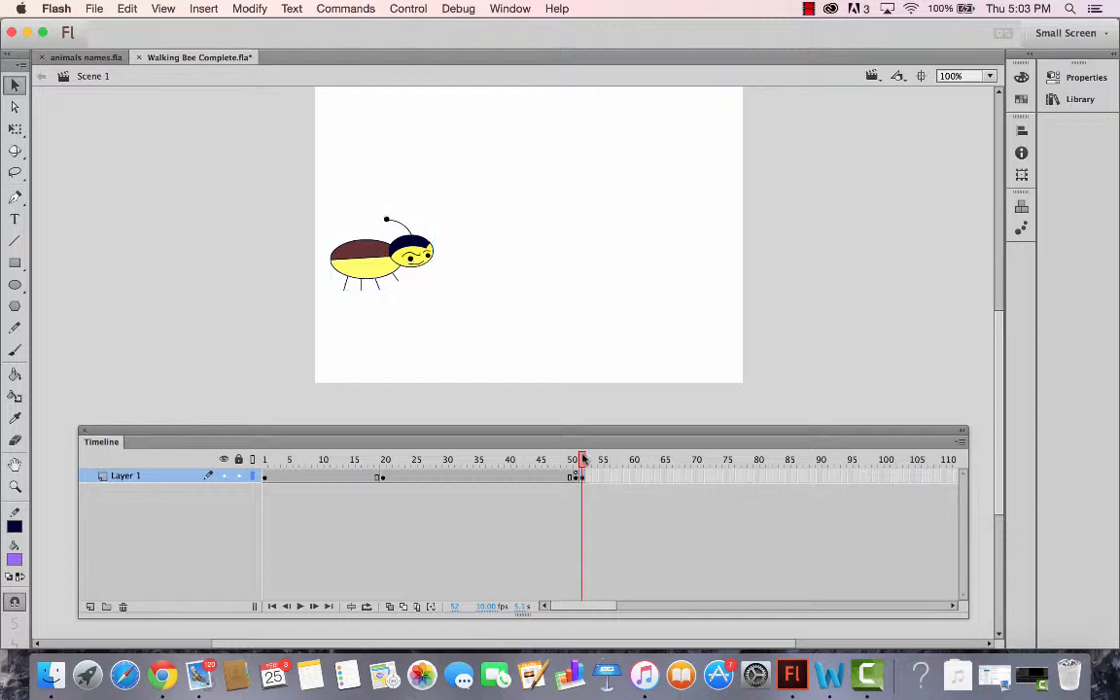
right_click(924, 477)
click(880, 340)
click(924, 478)
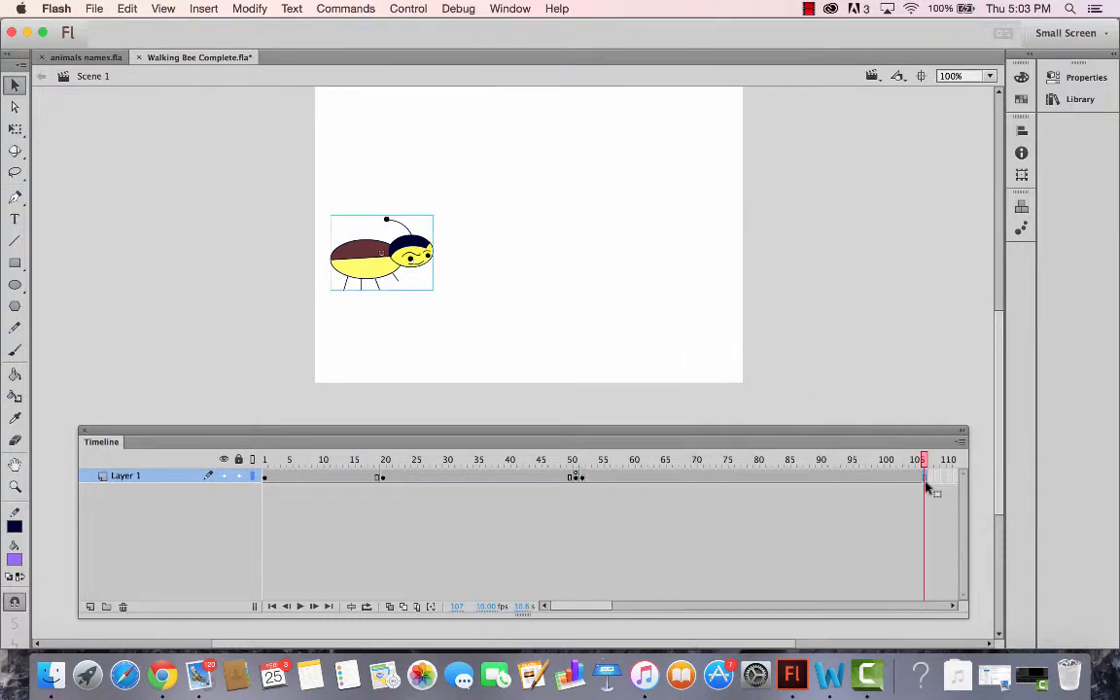
Step: Give the opening title section starting at frame 1 of Layer 1 the frame label "Introduction"
drag(924, 459, 2, 463)
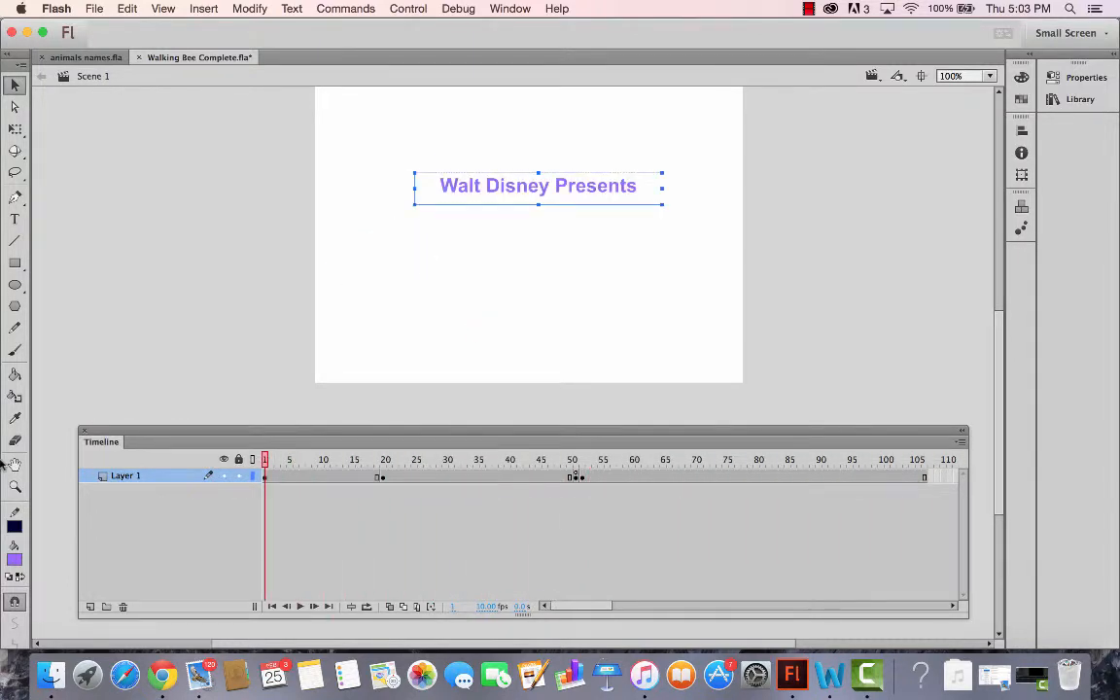
click(270, 480)
click(266, 476)
click(328, 482)
click(285, 479)
click(314, 479)
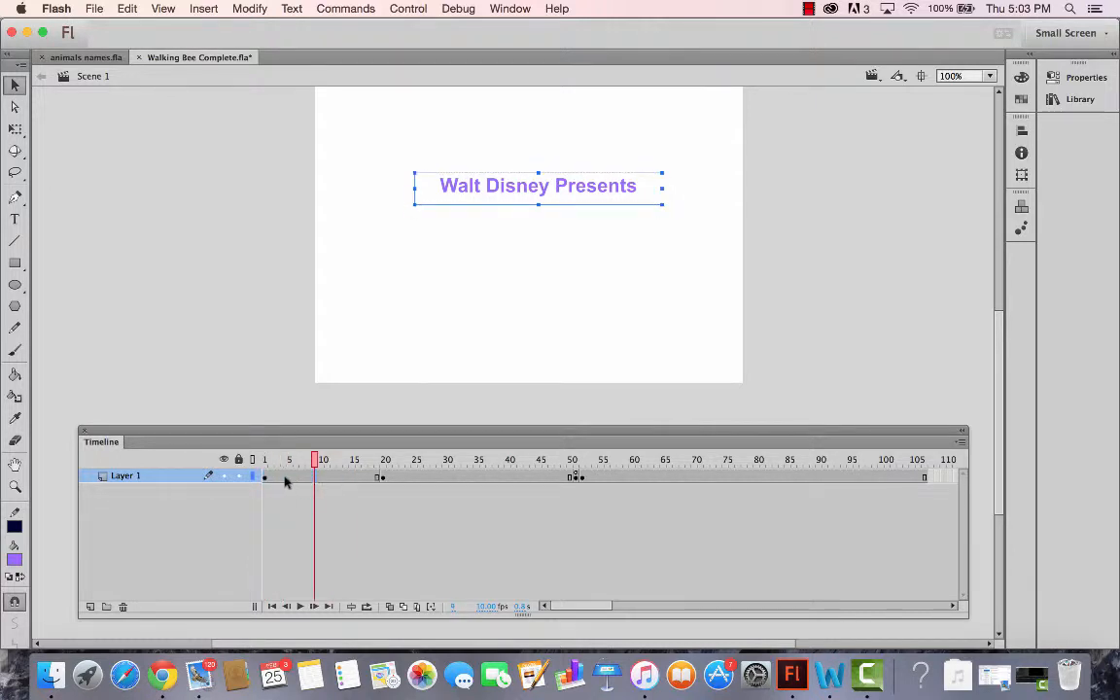
drag(315, 467, 358, 477)
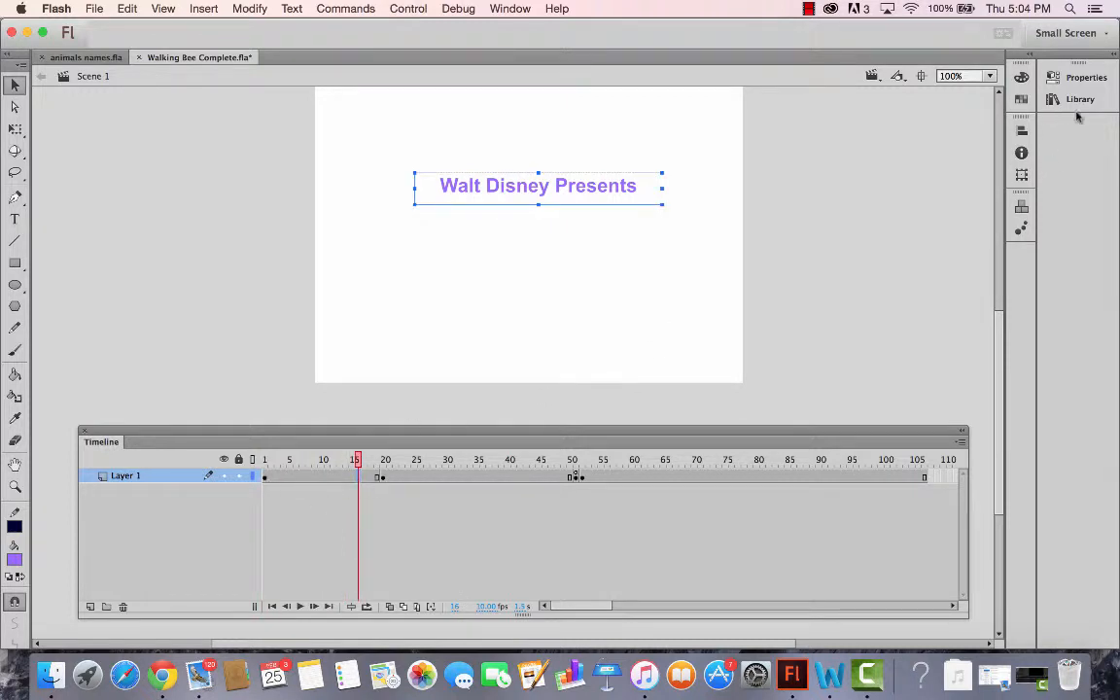
click(1052, 78)
click(931, 150)
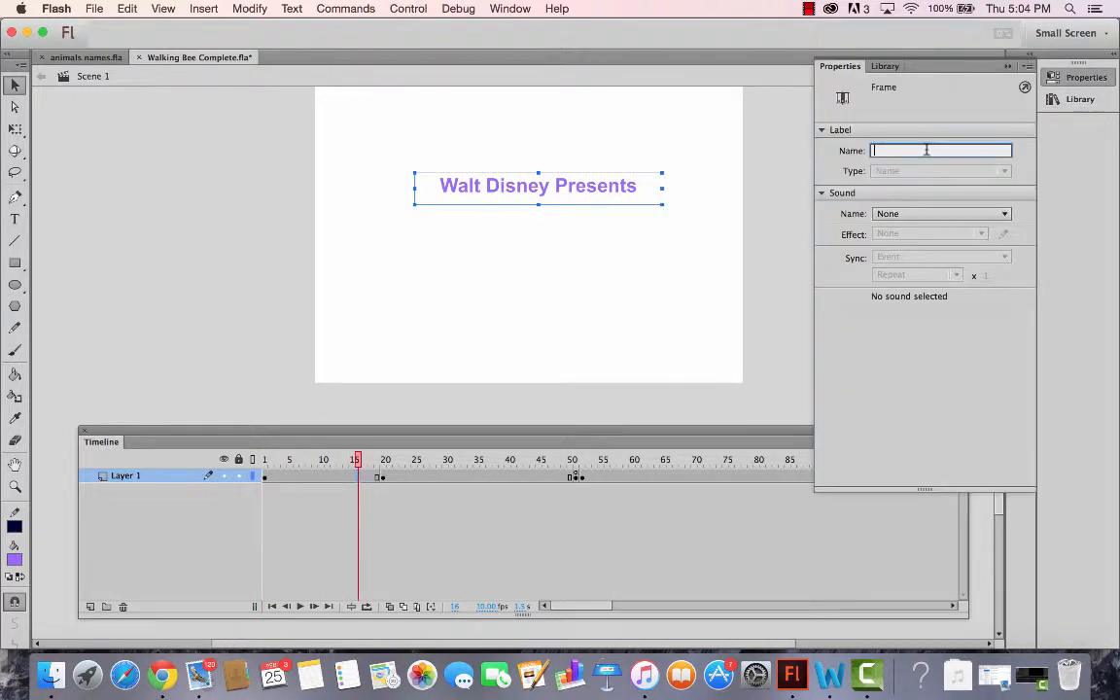
text(Introduction)
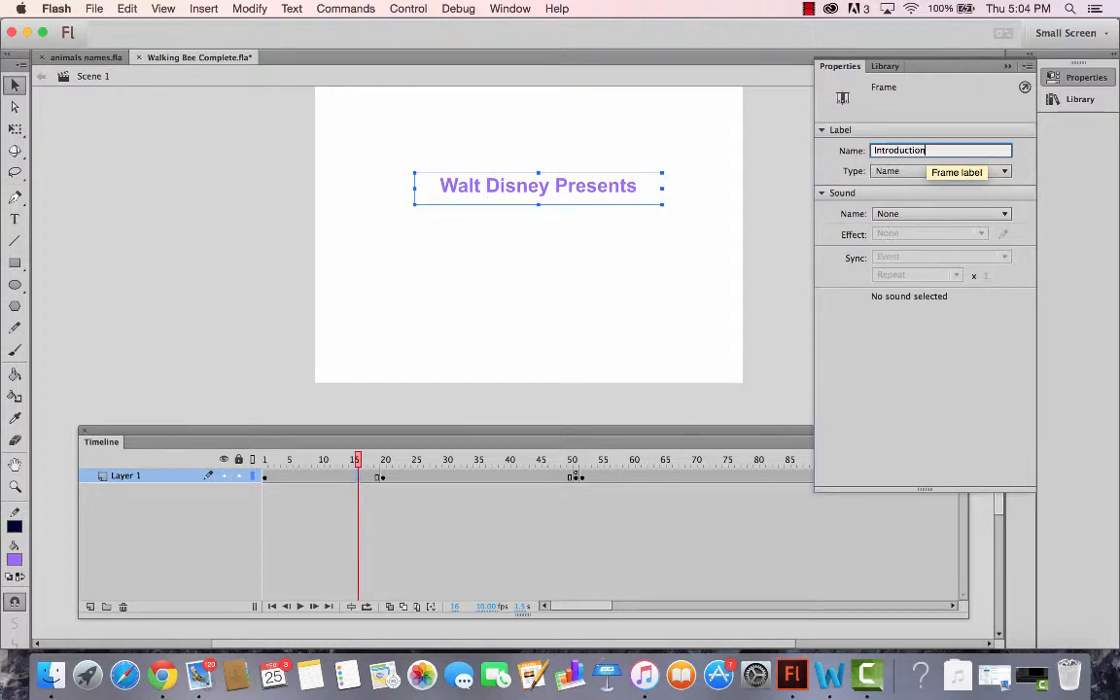
key(Return)
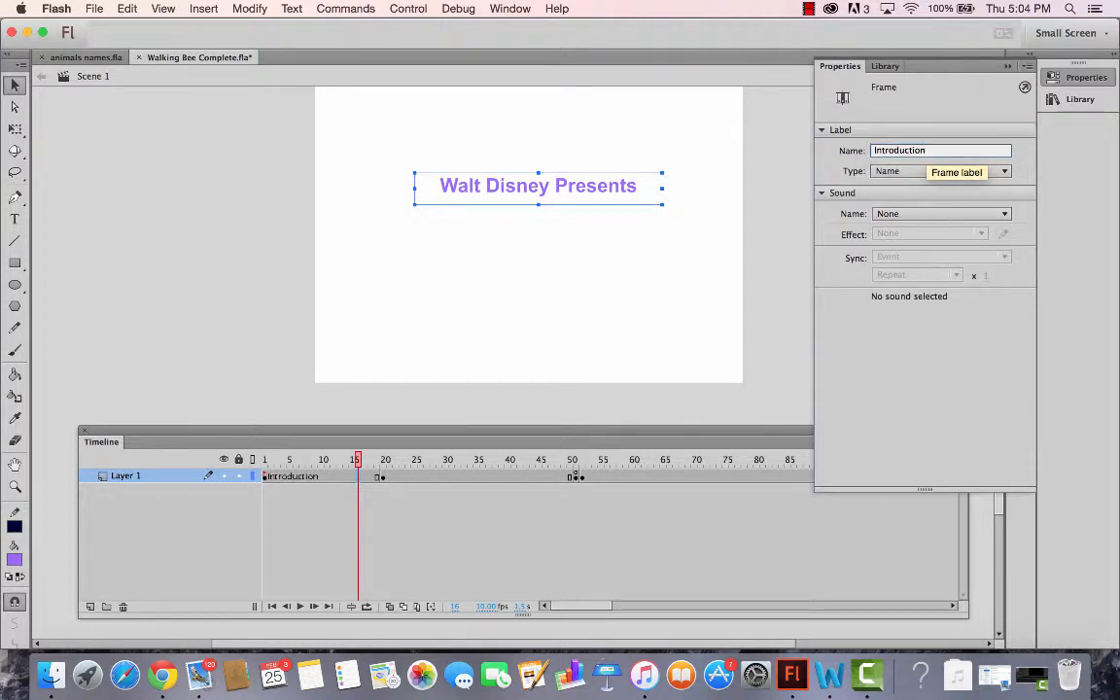
Step: Give the keyframe at frame 51, which holds the Start button, the frame label "Start button"
click(574, 476)
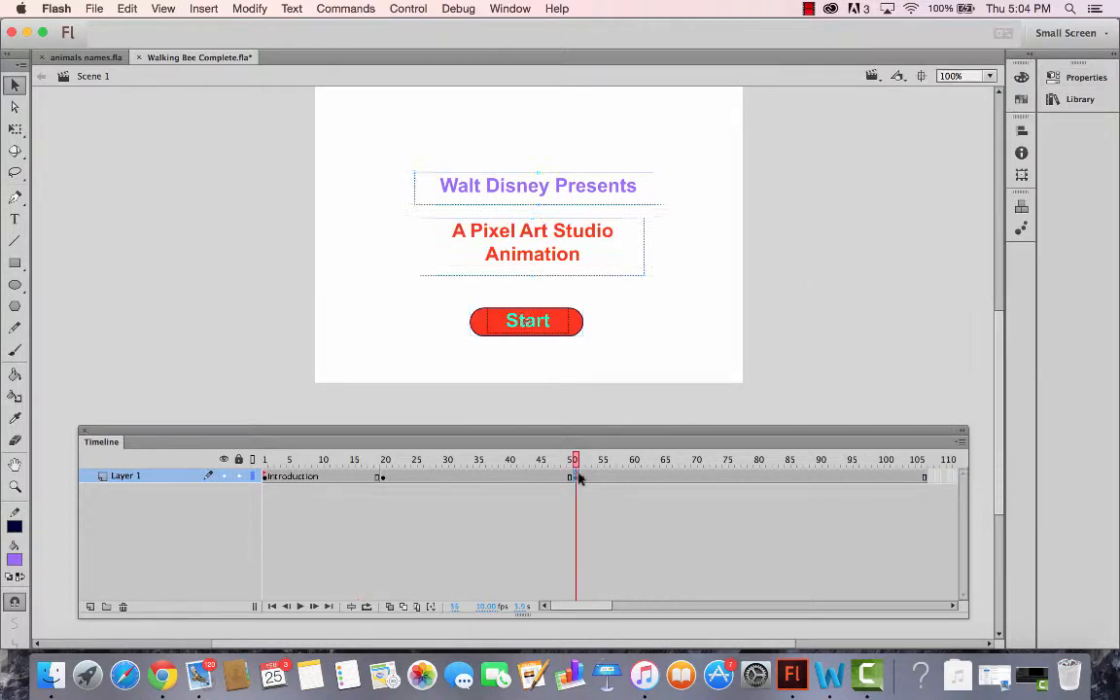
click(1083, 83)
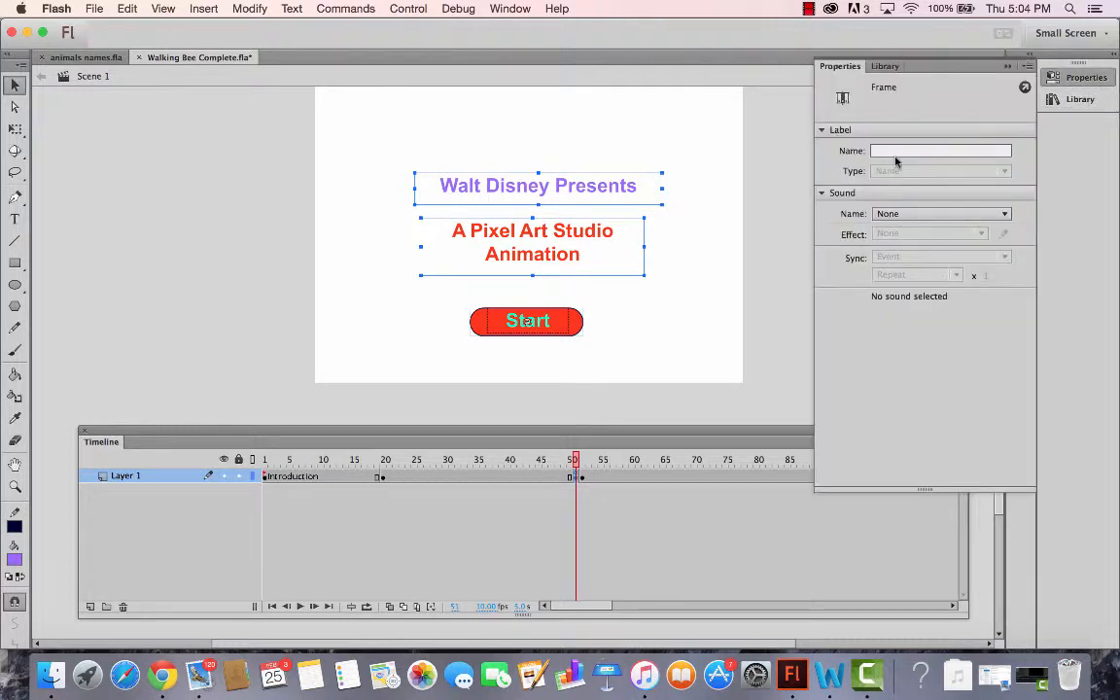
click(896, 151)
text(S)
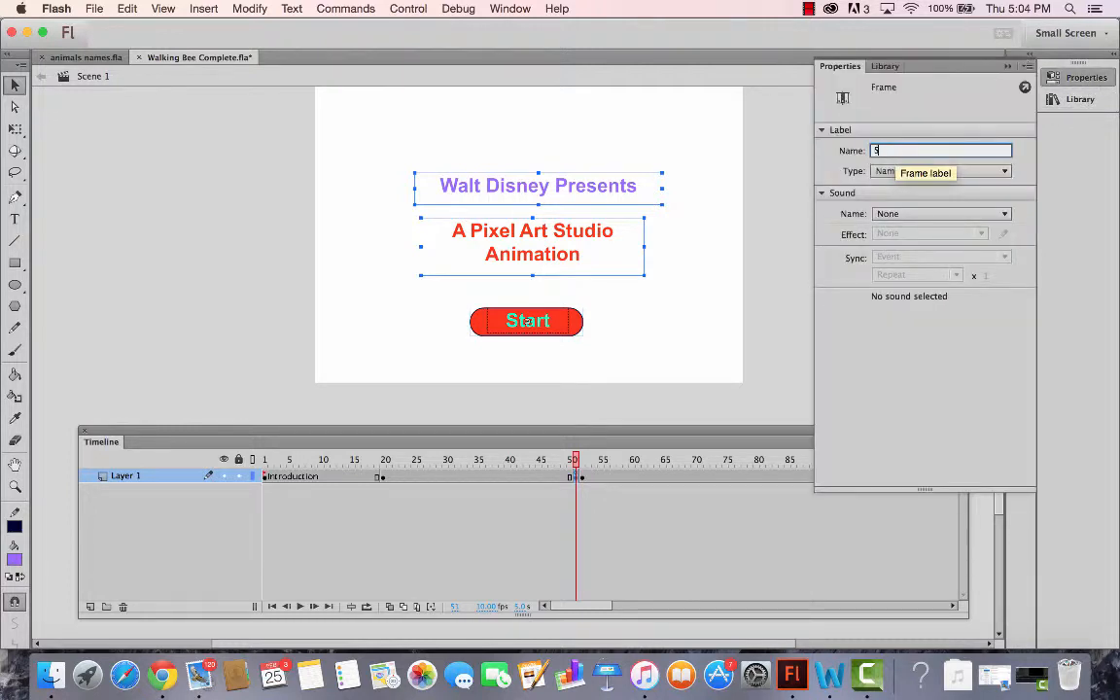
text(tart button)
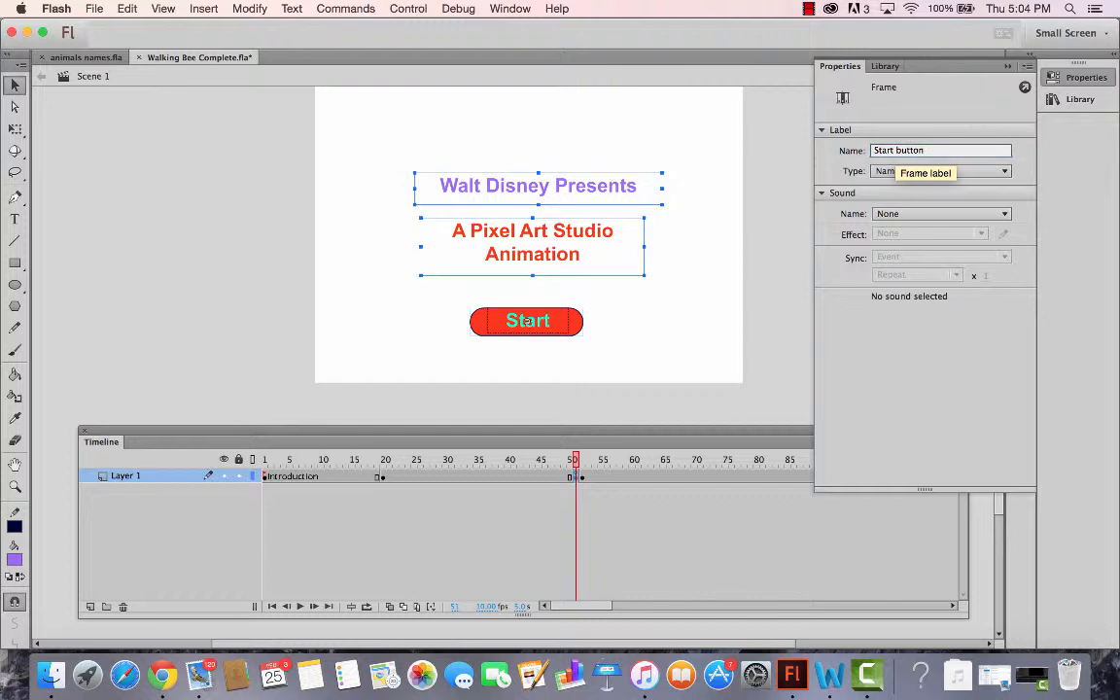
click(685, 538)
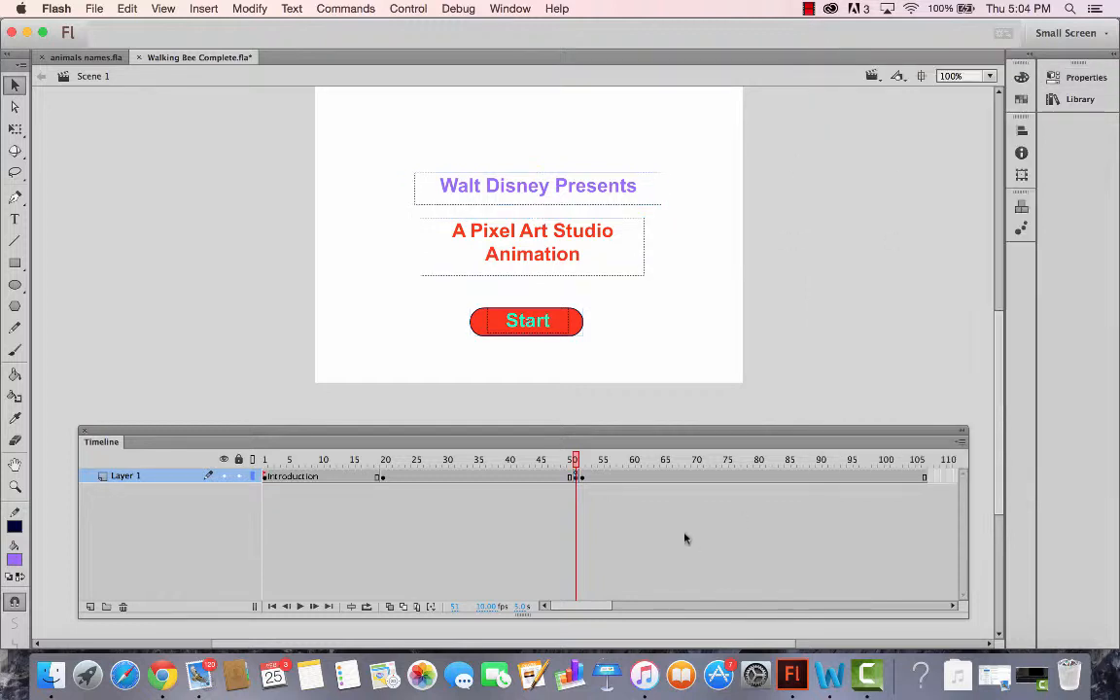
Step: Give the keyframe at frame 52, where the walking ant begins, the frame label "Animation"
click(581, 476)
click(1079, 76)
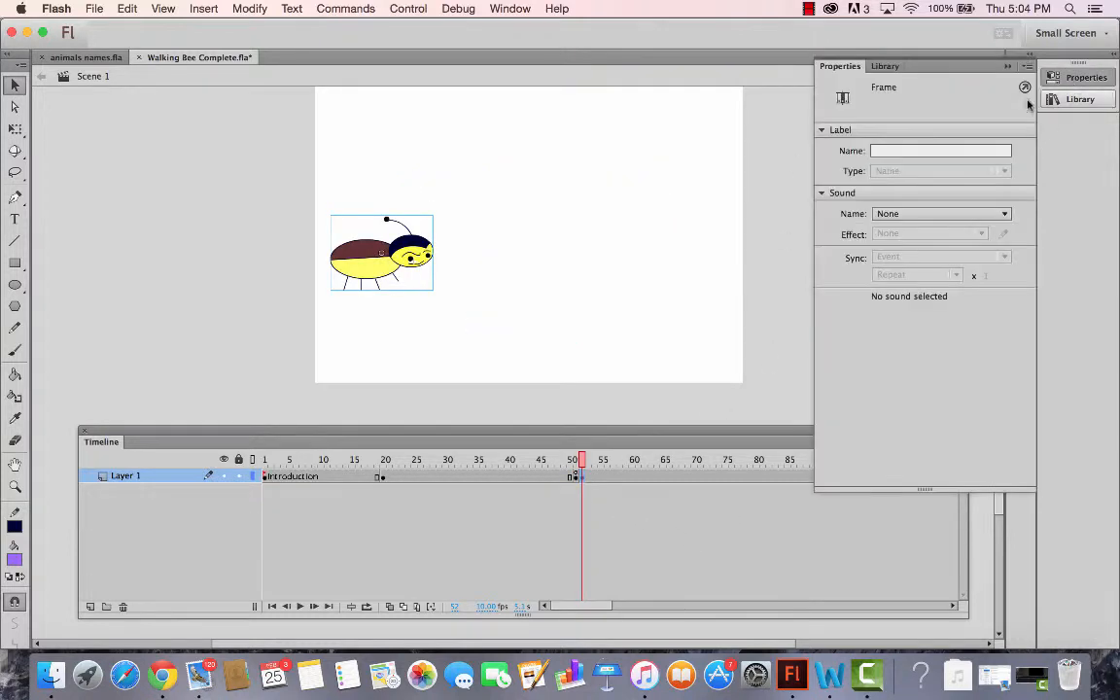
click(928, 154)
text(Animation)
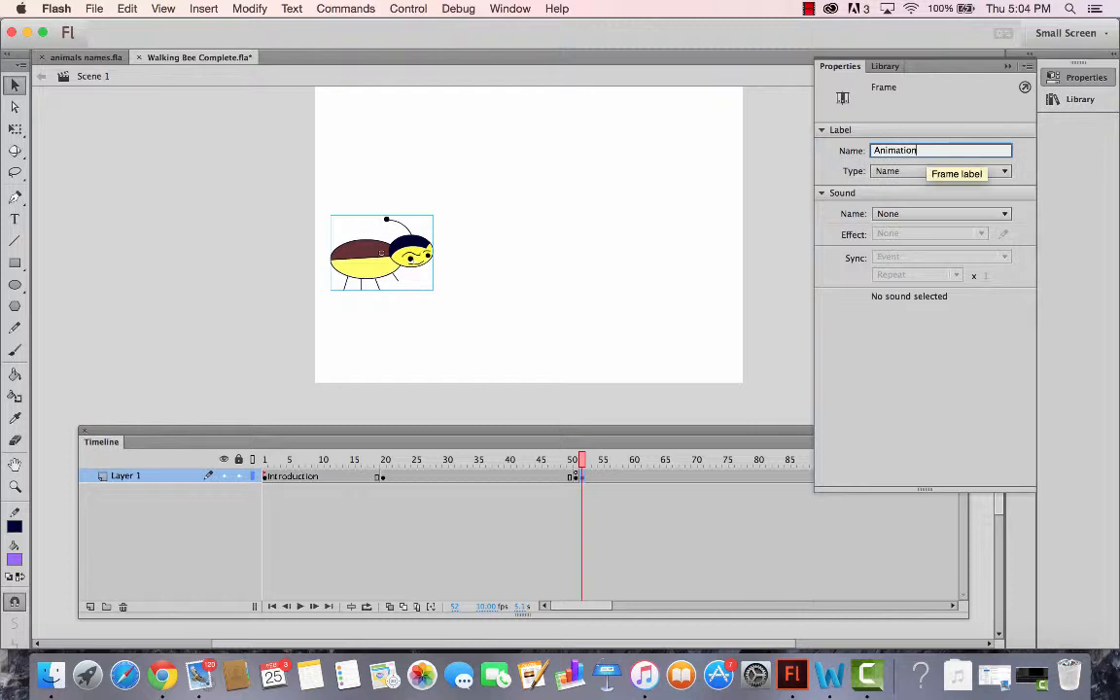
key(Return)
click(656, 529)
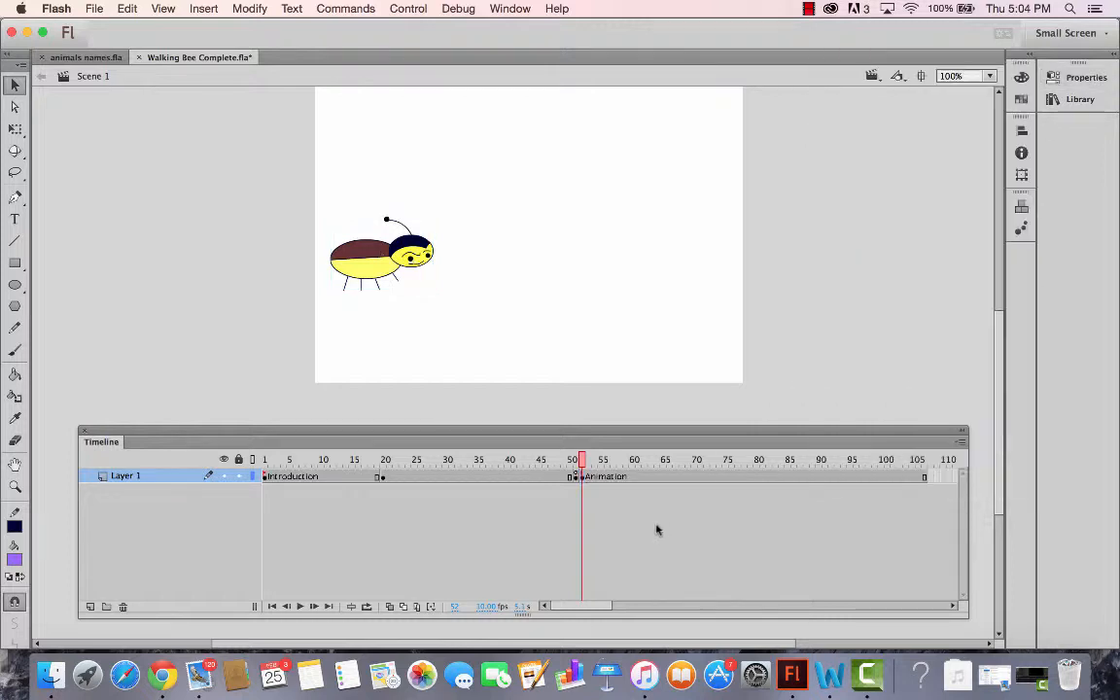
Step: Insert a keyframe at frame 108 of Layer 1 and delete the walking ant from it
drag(594, 604, 620, 606)
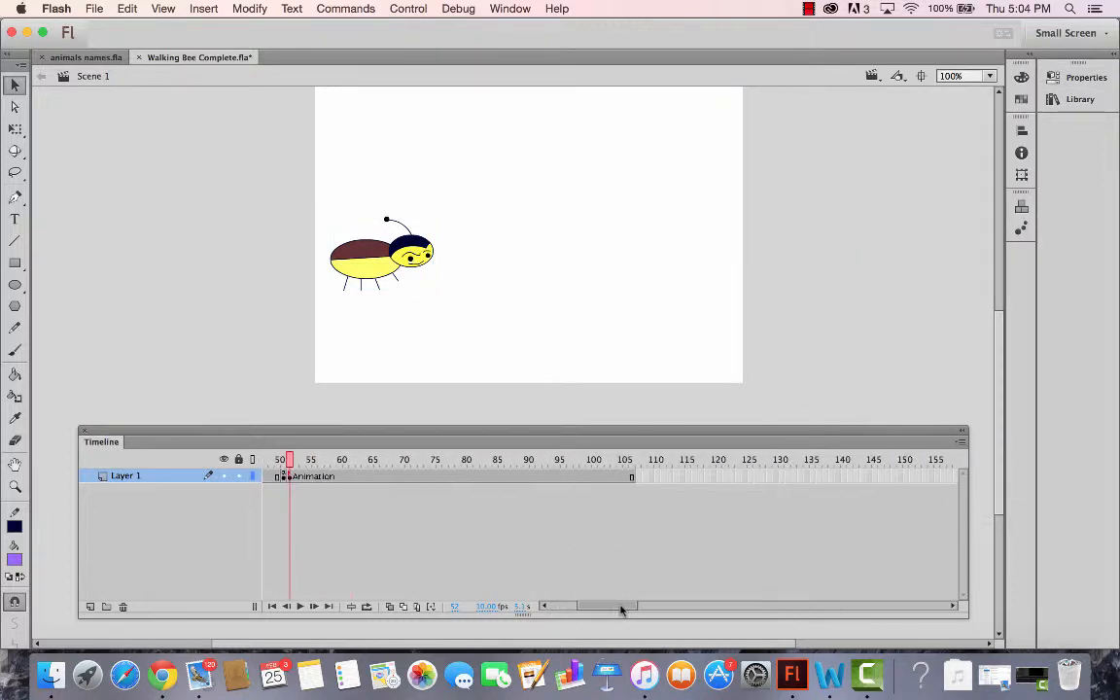
right_click(639, 481)
click(671, 382)
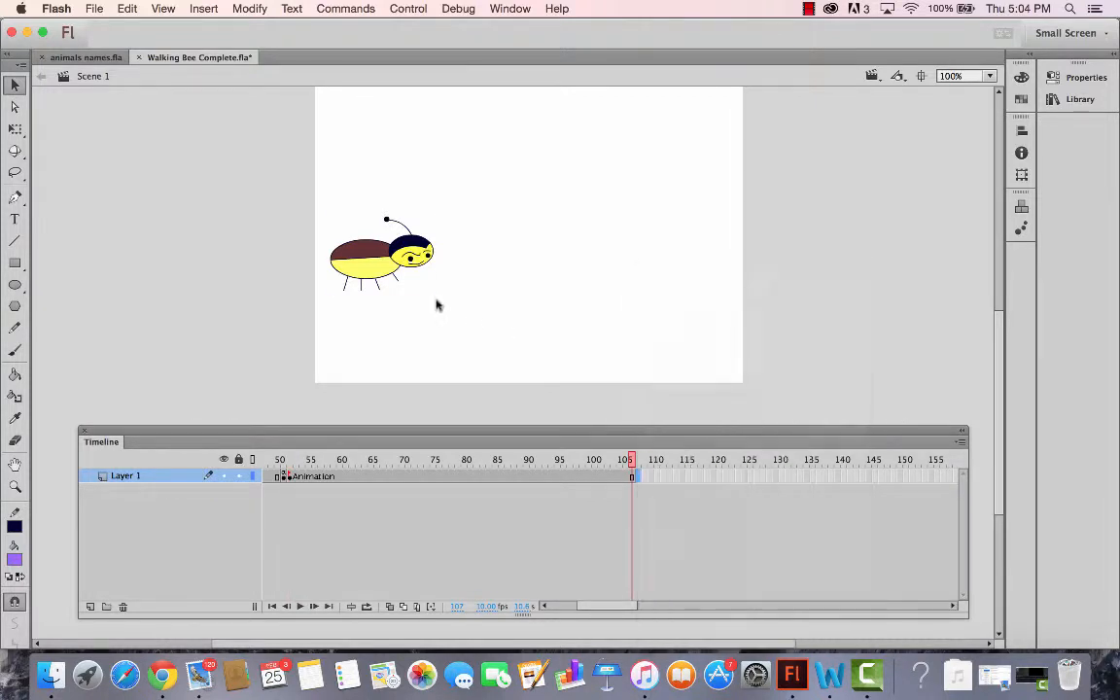
key(Delete)
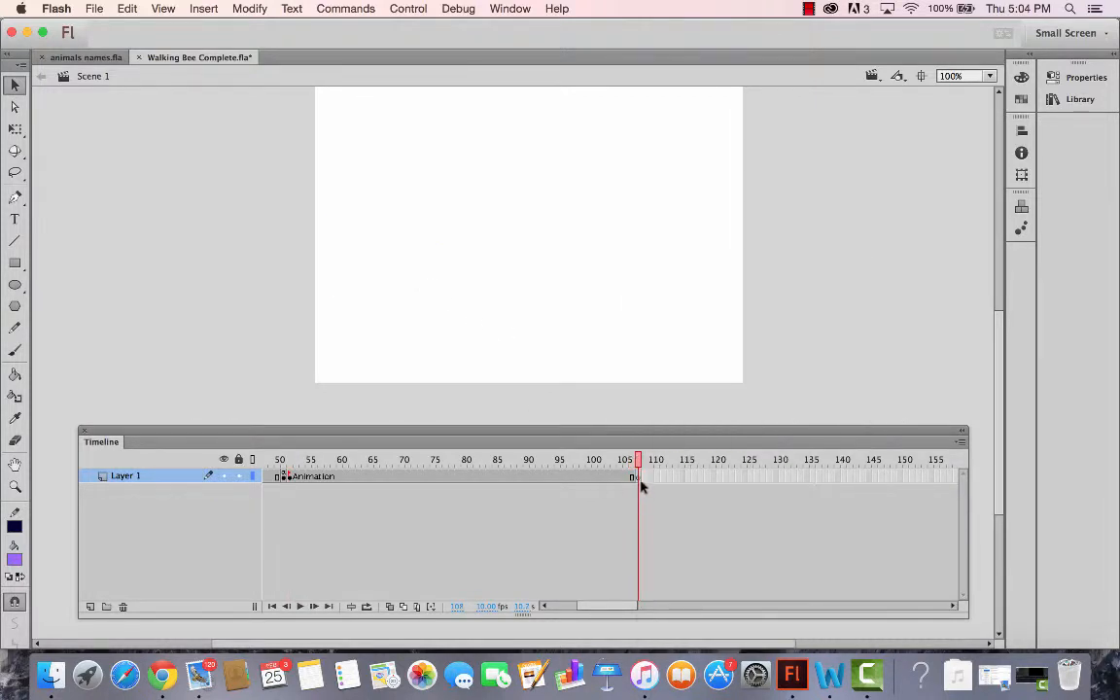
Step: Give the empty keyframe at frame 108 the frame label "End"
click(1086, 77)
click(969, 151)
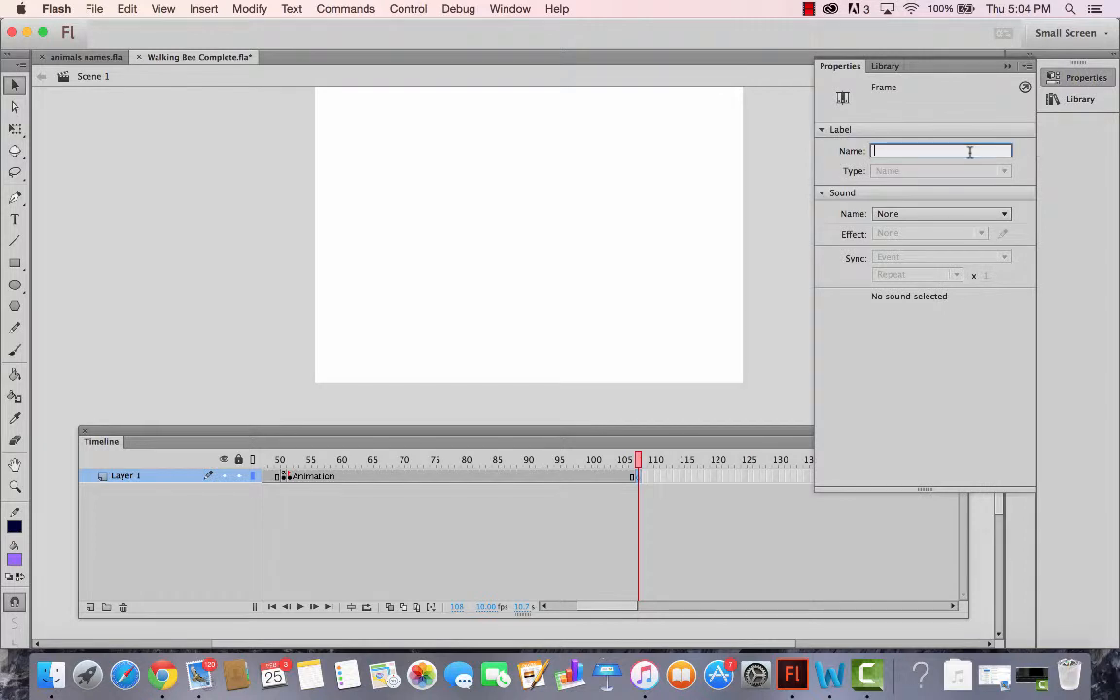
text(End)
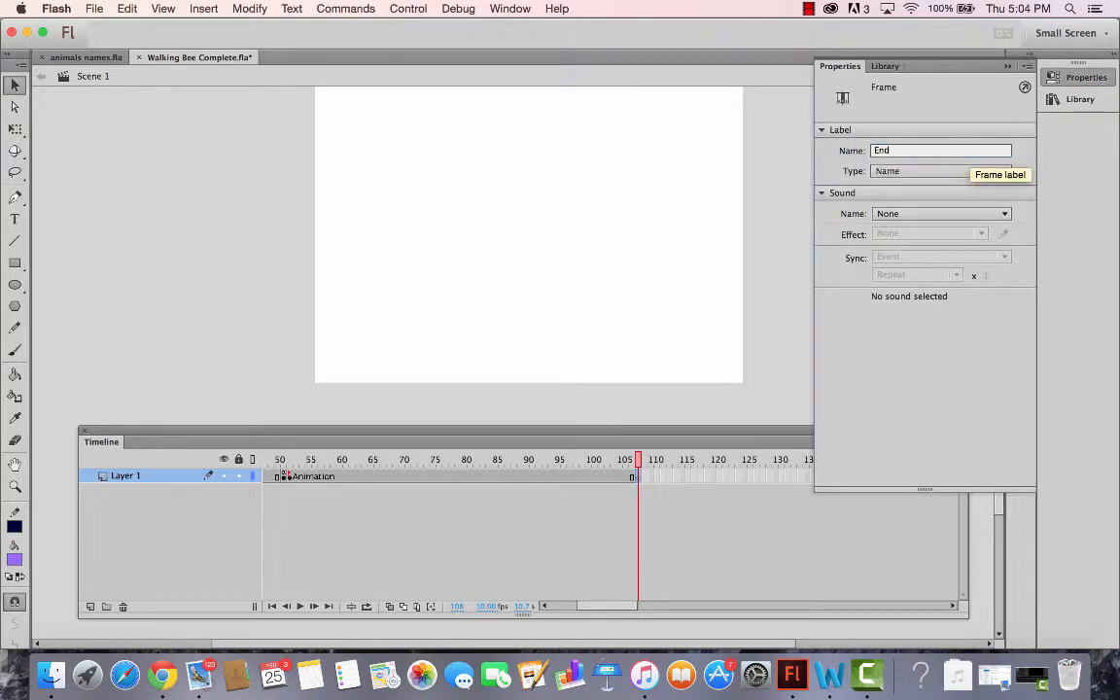
key(Return)
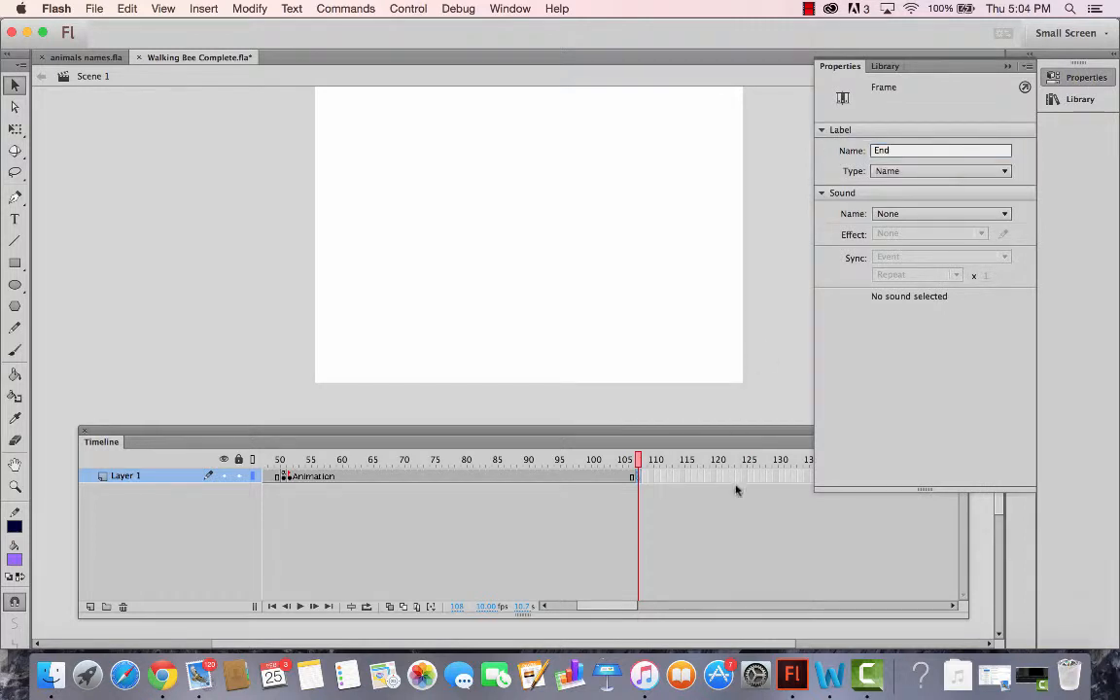
click(641, 467)
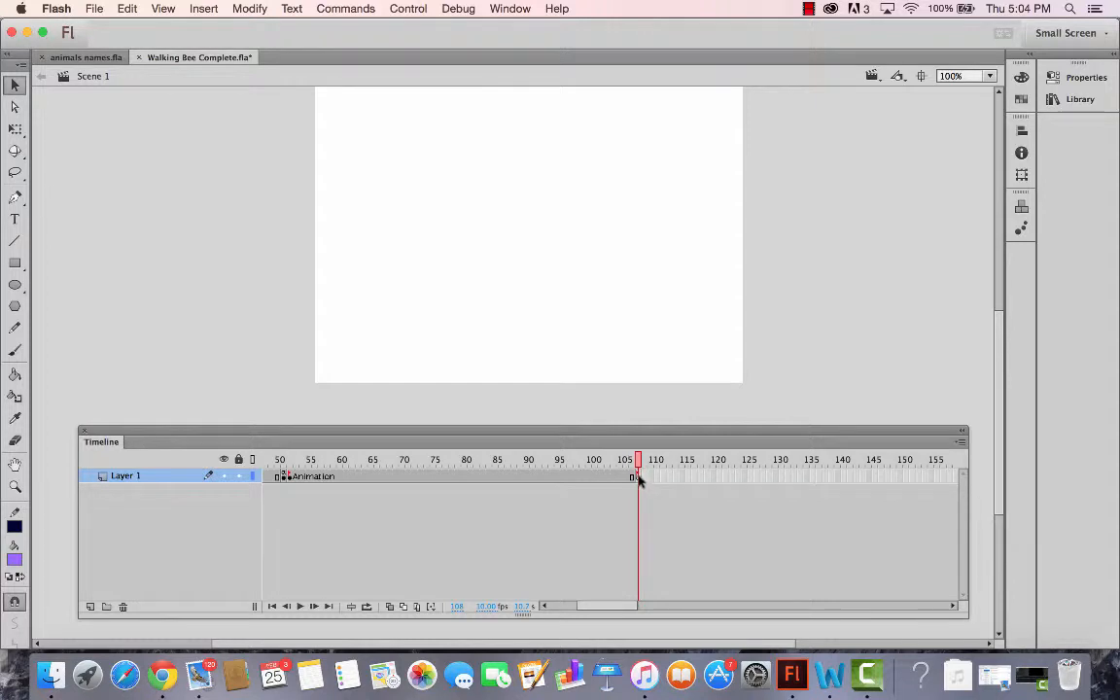
Step: Extend the End section of Layer 1 to about frame 129 and return the playhead to frame 1
click(767, 476)
right_click(767, 476)
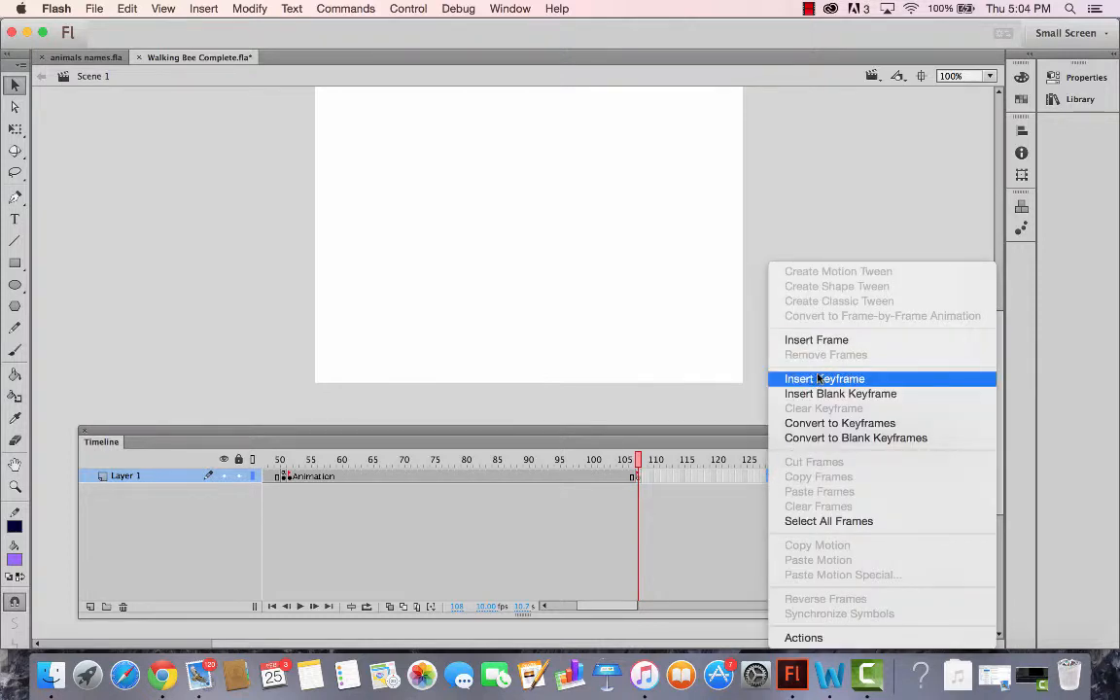
click(824, 340)
drag(767, 459, 3, 427)
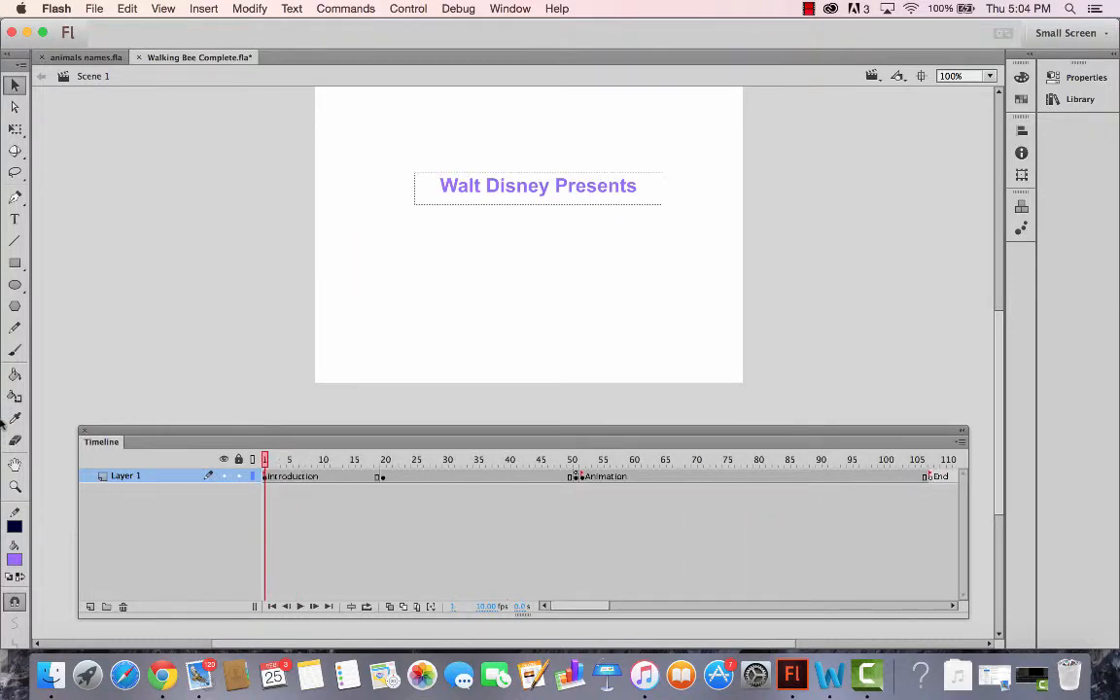
Step: Apply the ActionScript snippet "Click to Go to Frame and Play" to the Start button on frame 51
click(575, 477)
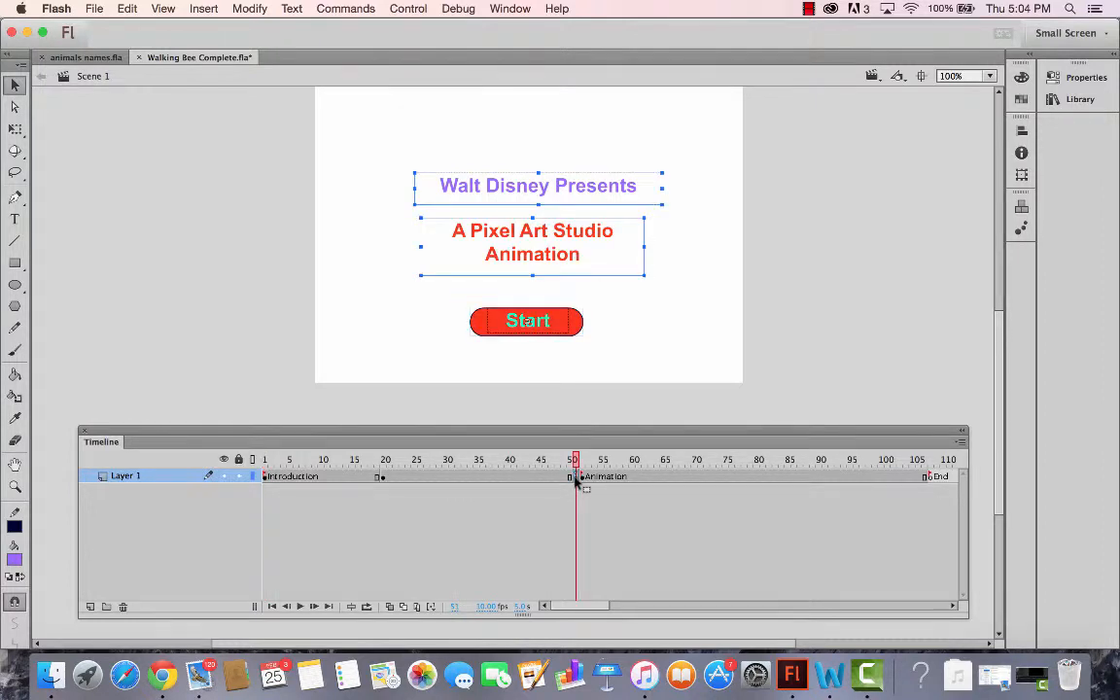
click(660, 365)
click(509, 9)
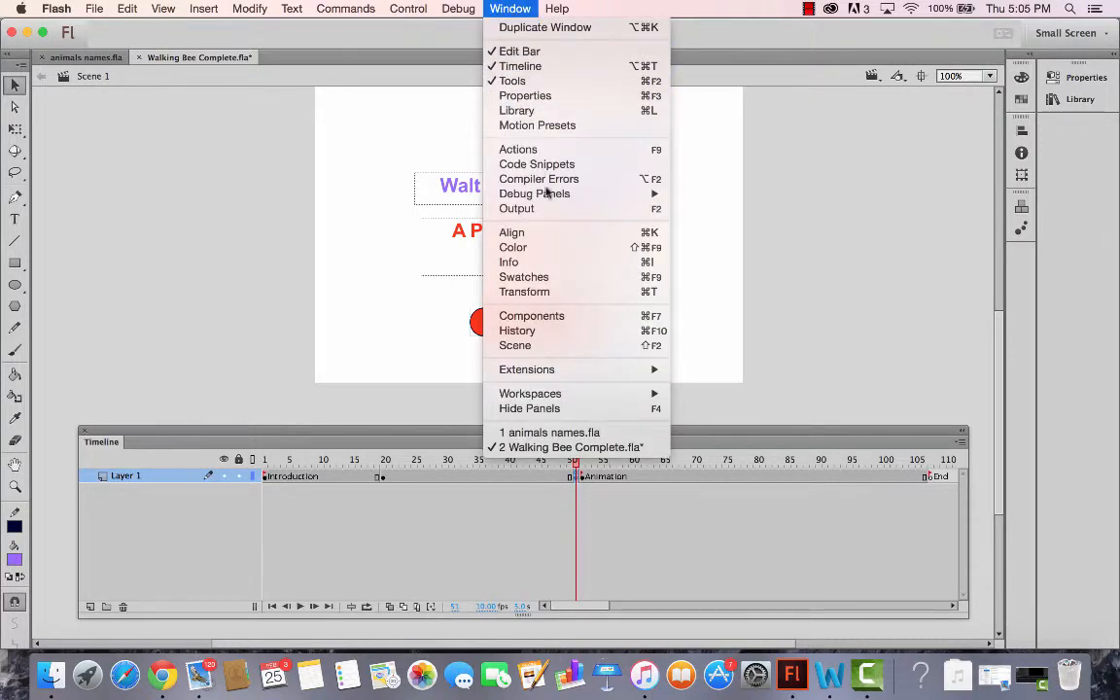
click(719, 330)
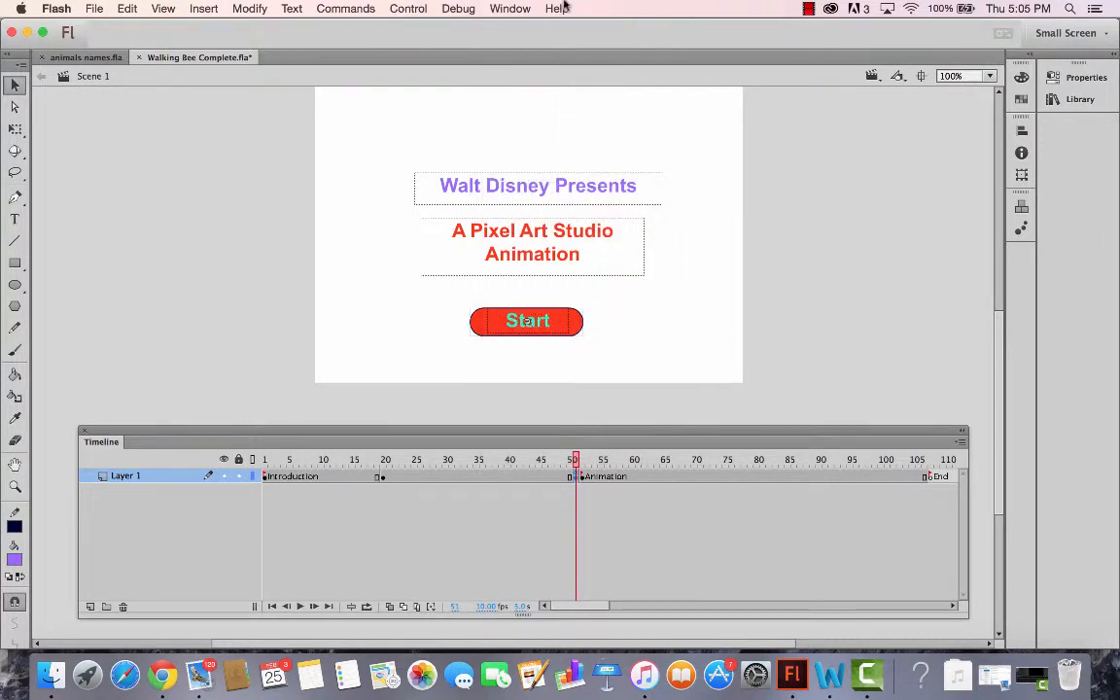
click(509, 9)
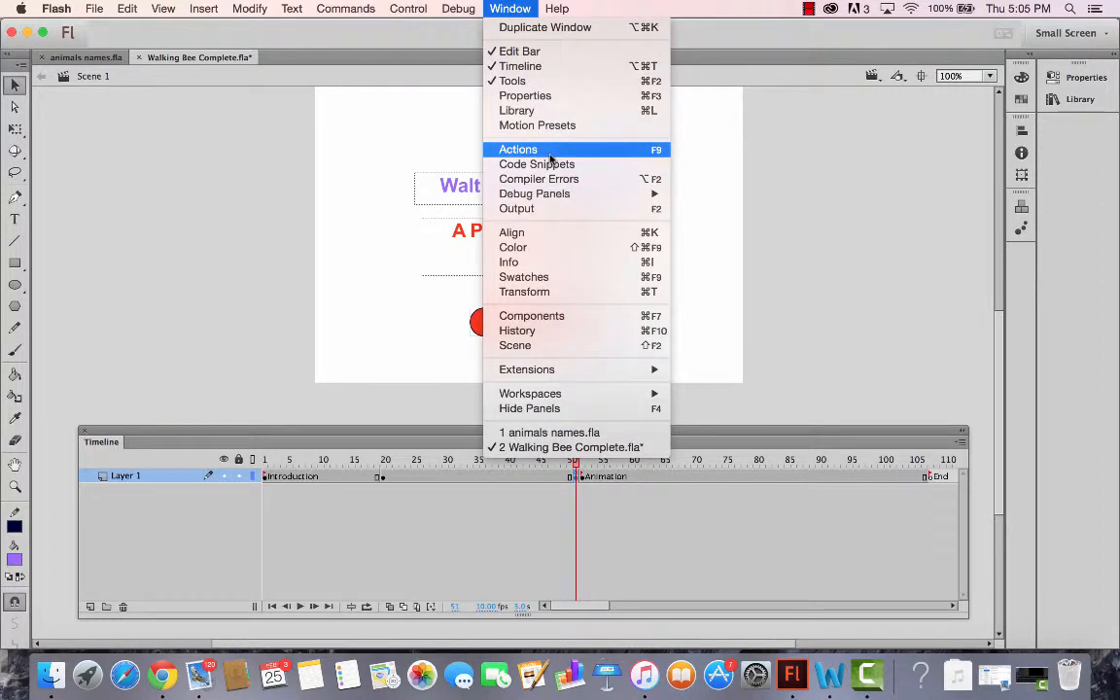
click(545, 163)
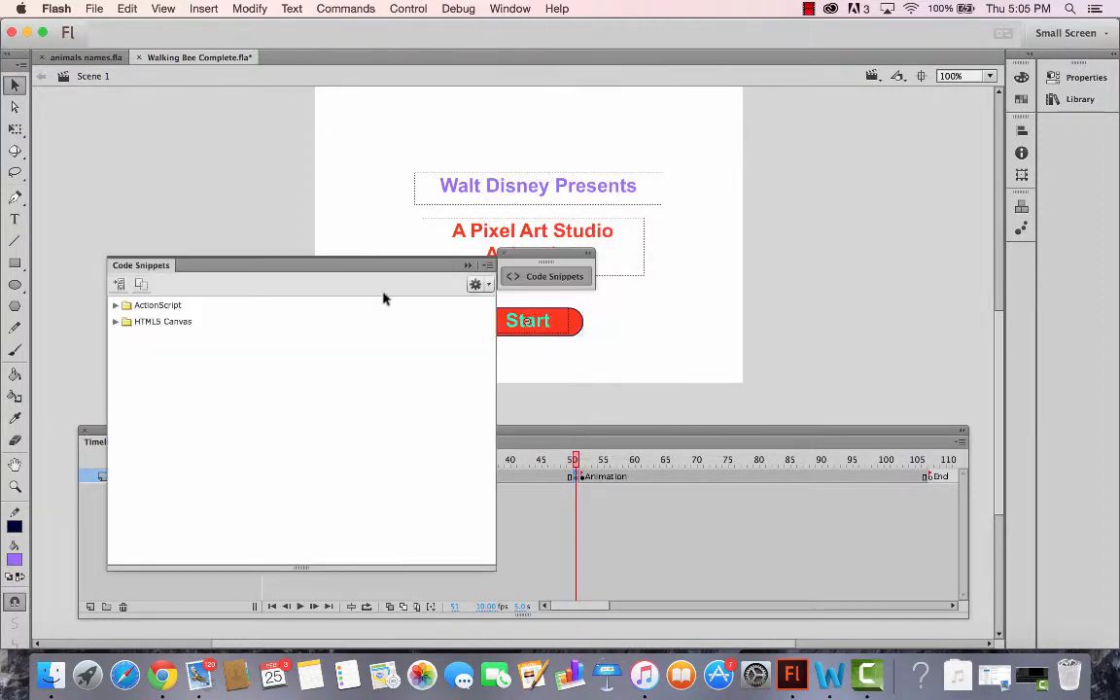
click(115, 304)
click(127, 337)
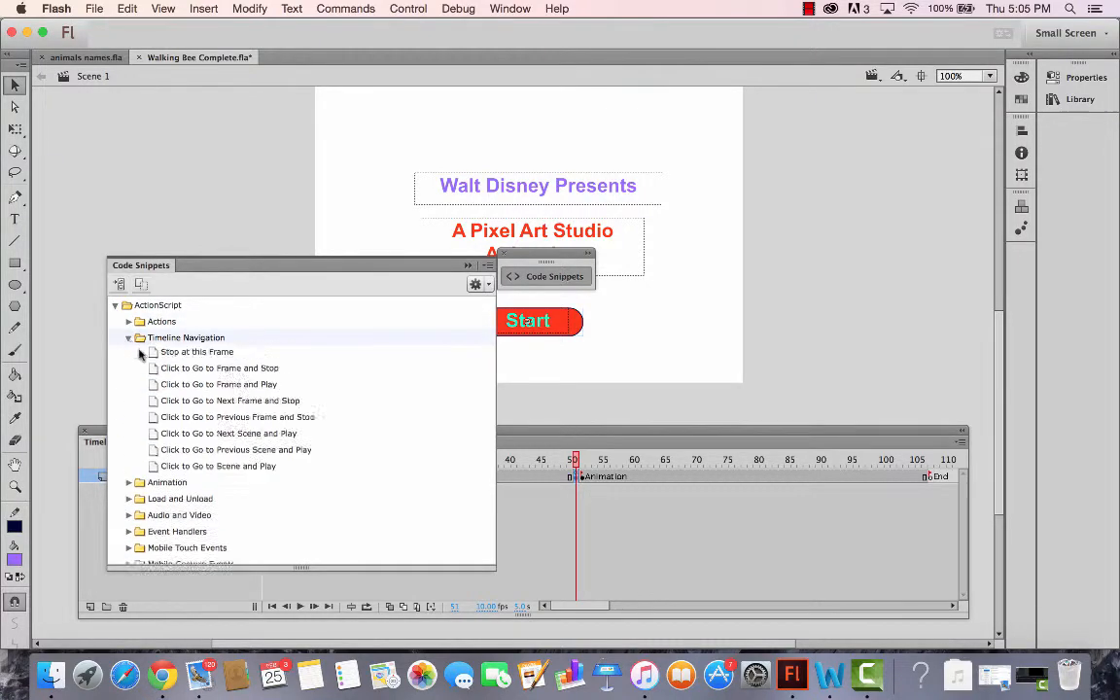
double_click(223, 386)
click(715, 368)
Step: Set the gotoAndPlay target in the Start button's code to frame 52 and close the code editor
click(600, 363)
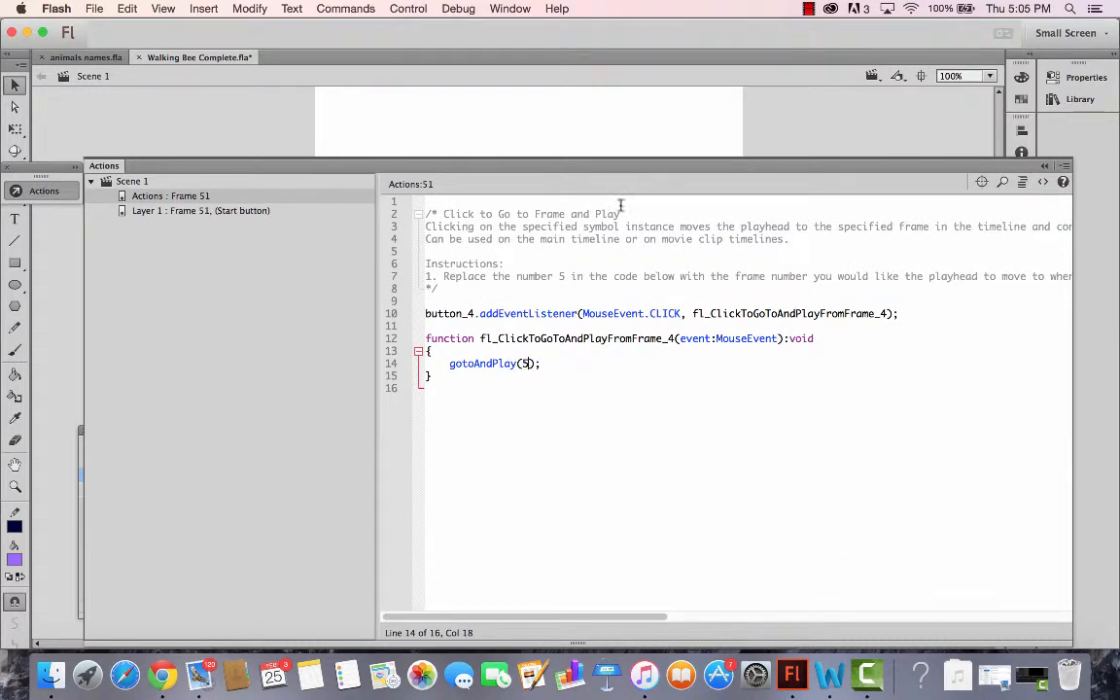
text(2)
click(1065, 166)
click(1017, 211)
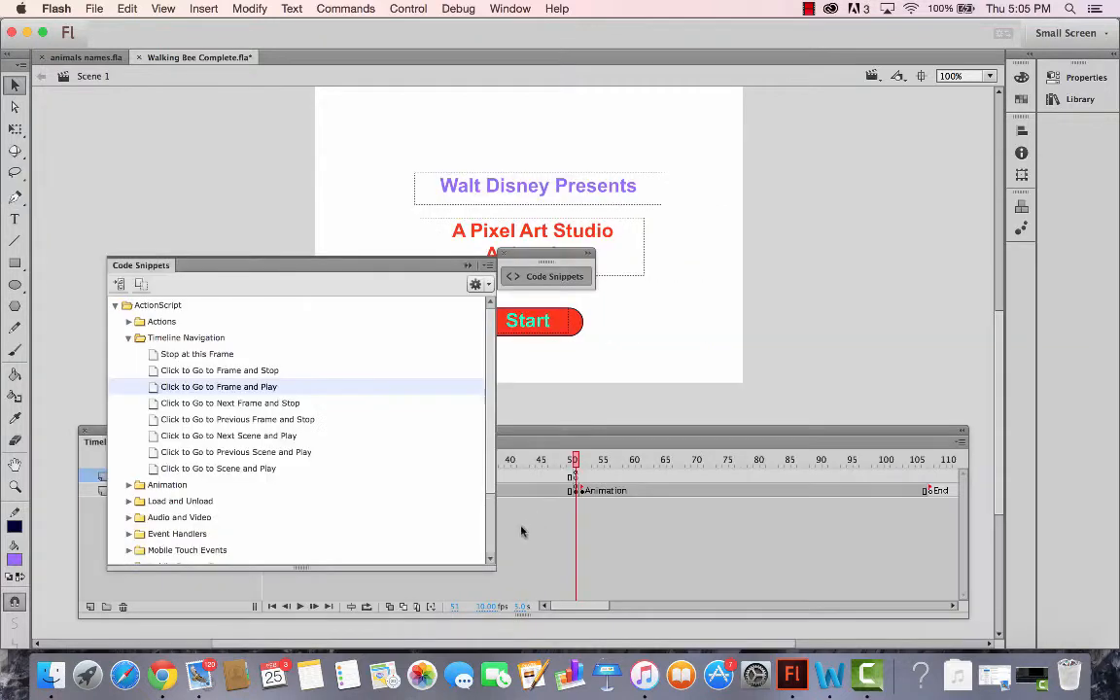
click(525, 477)
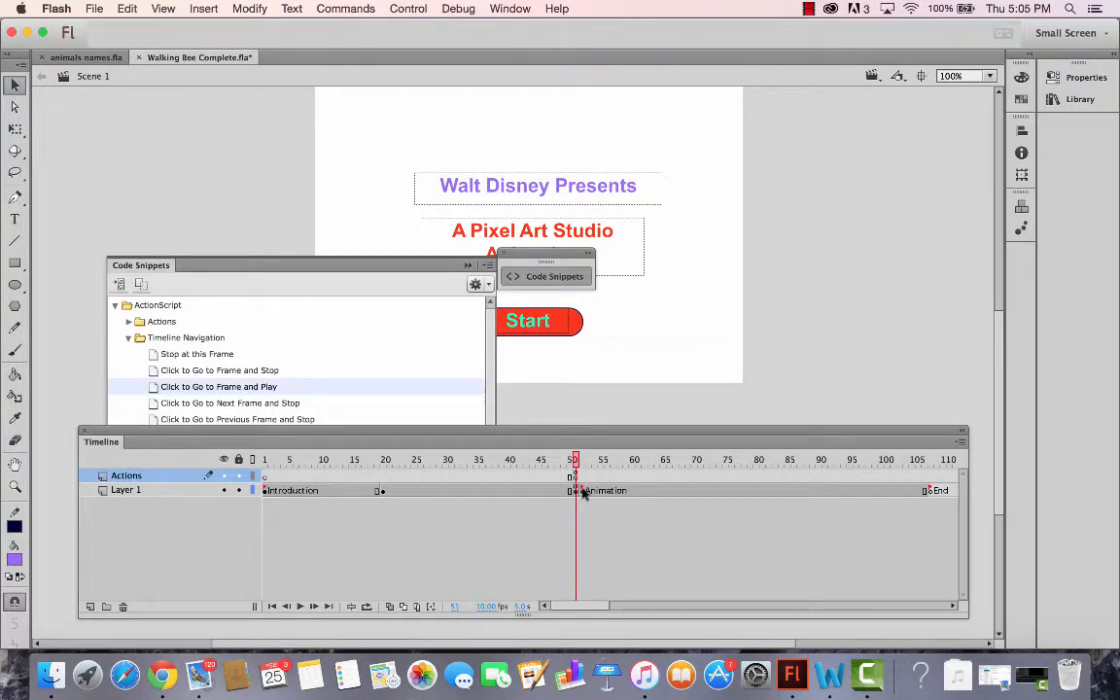
Step: Test the movie and use the Start button to check that it plays the walking bee, and close the preview
click(583, 491)
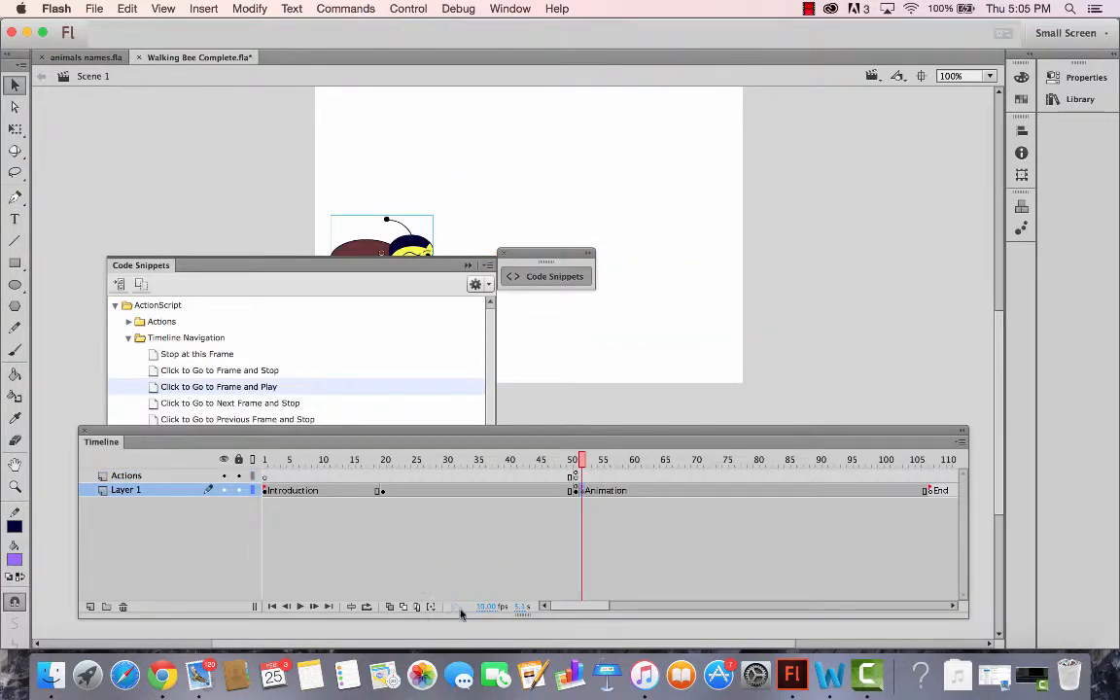
key(super+Return)
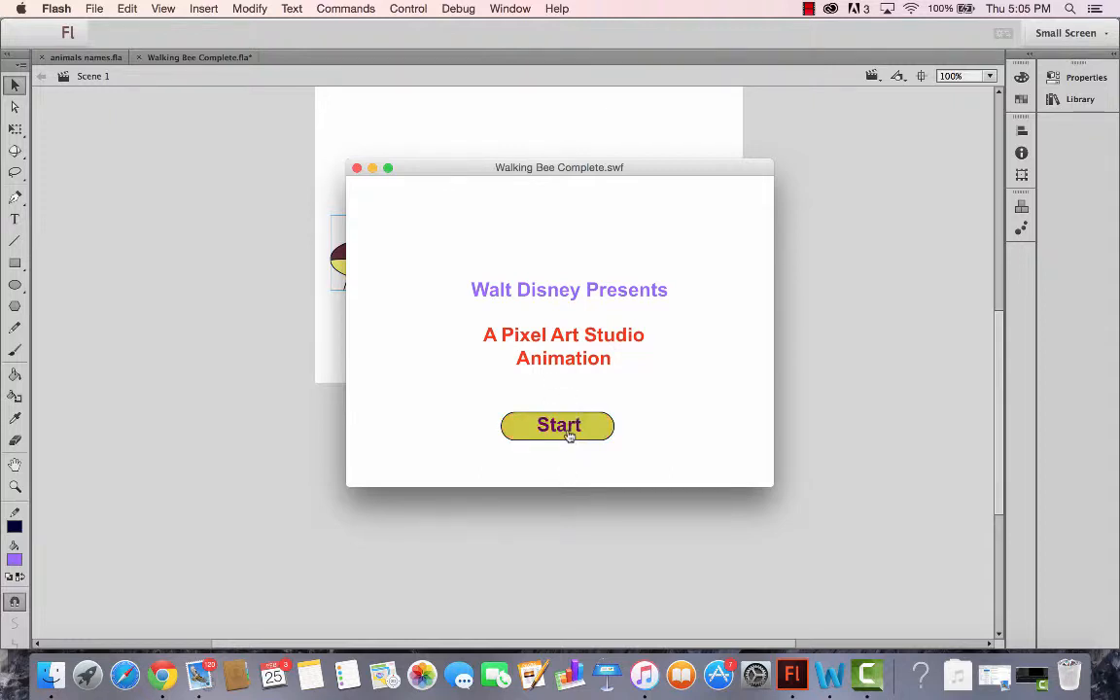
click(569, 435)
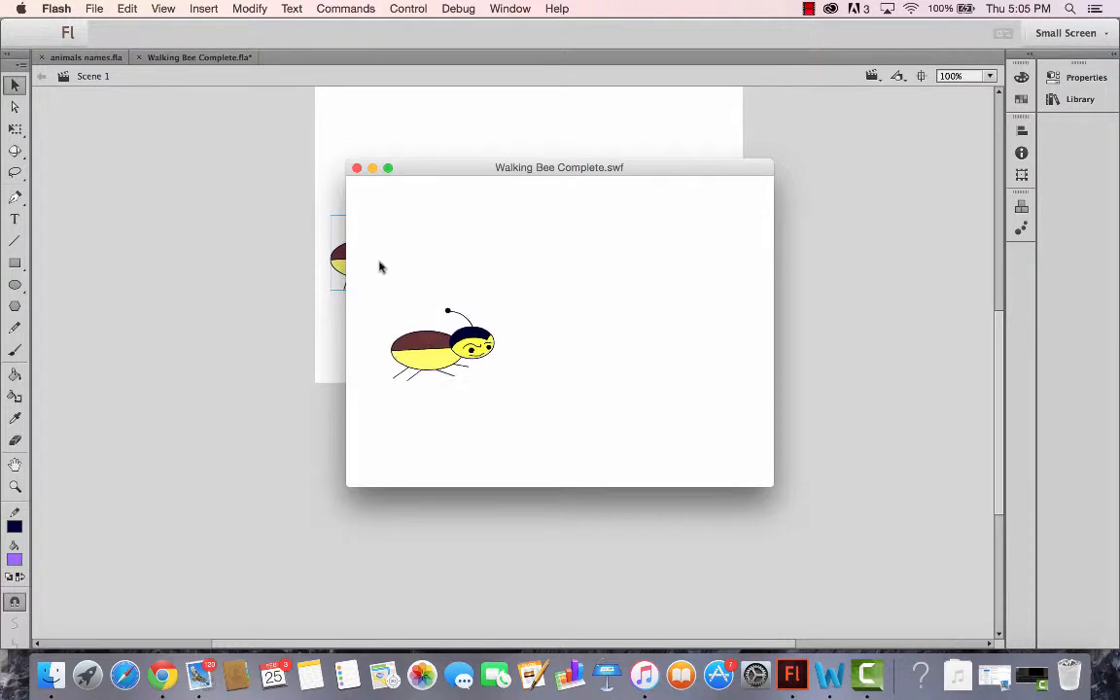
click(356, 169)
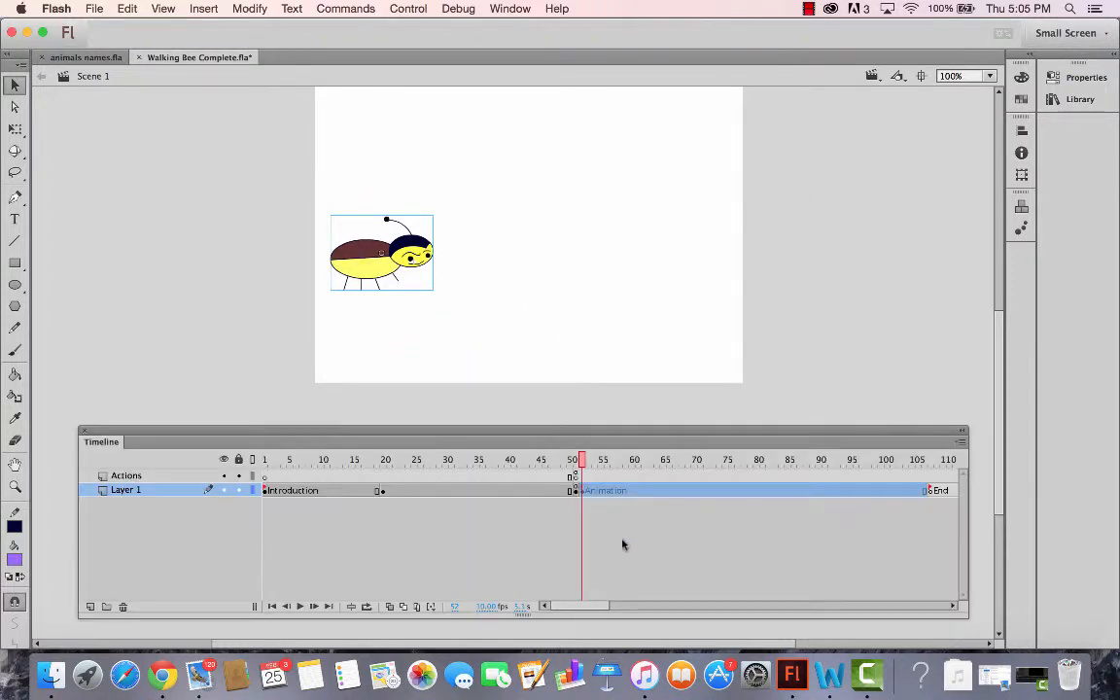
Step: Replace the frame number in the frame 51 gotoAndPlay code with the quoted frame label "Animation" and close the code editor
click(572, 492)
click(574, 492)
click(573, 477)
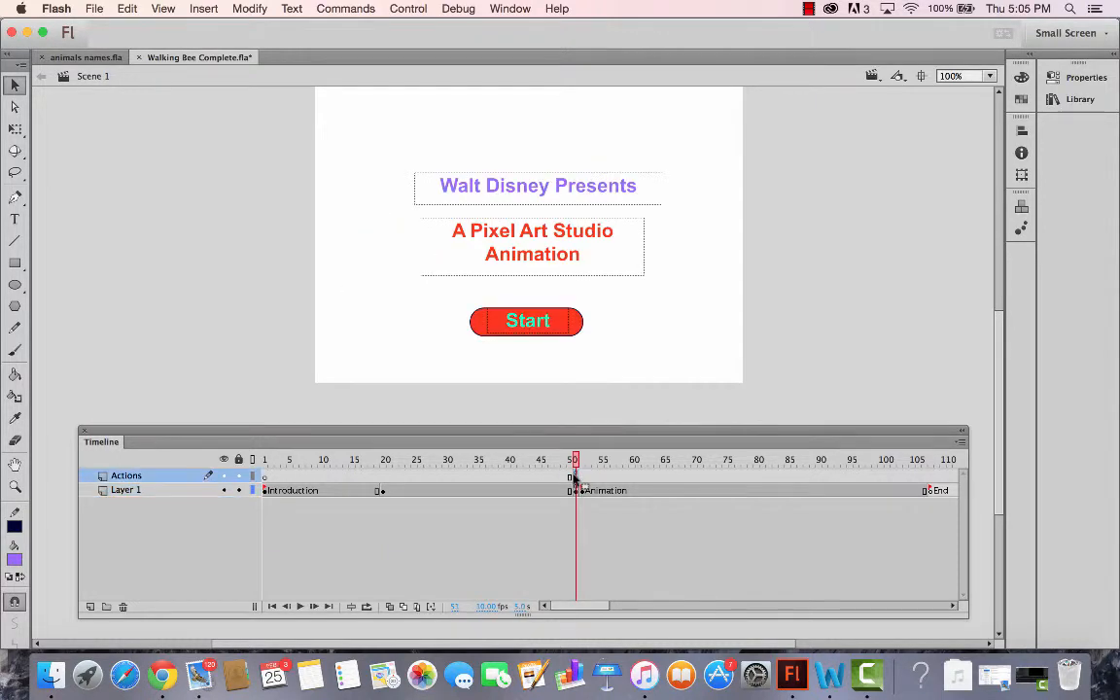
right_click(575, 478)
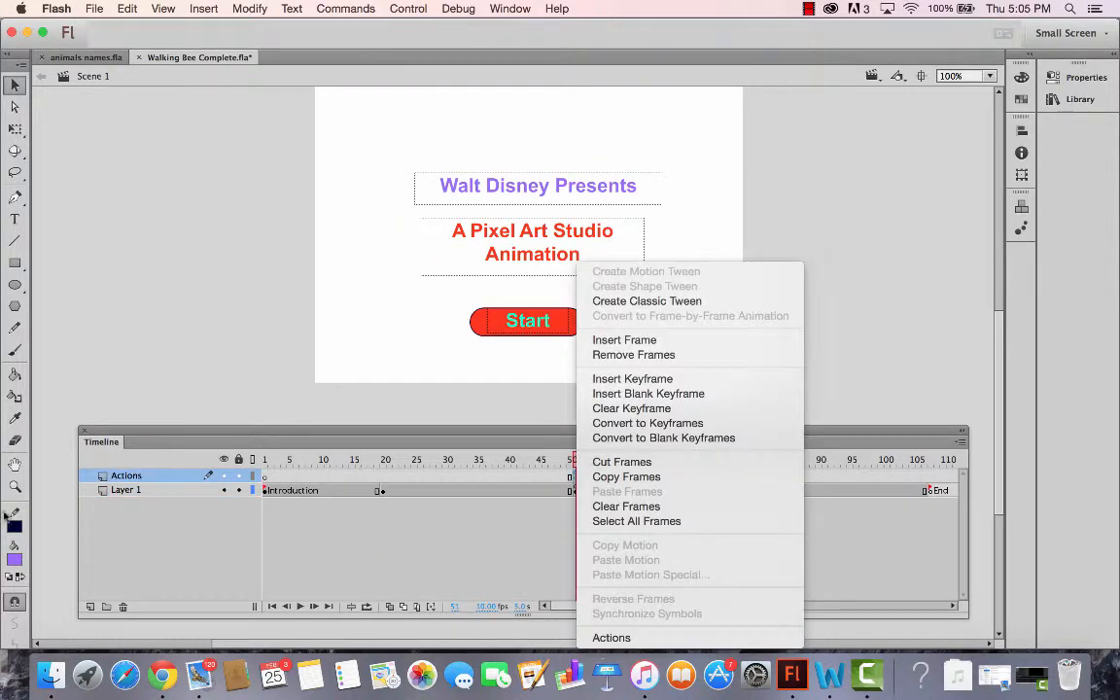
click(469, 538)
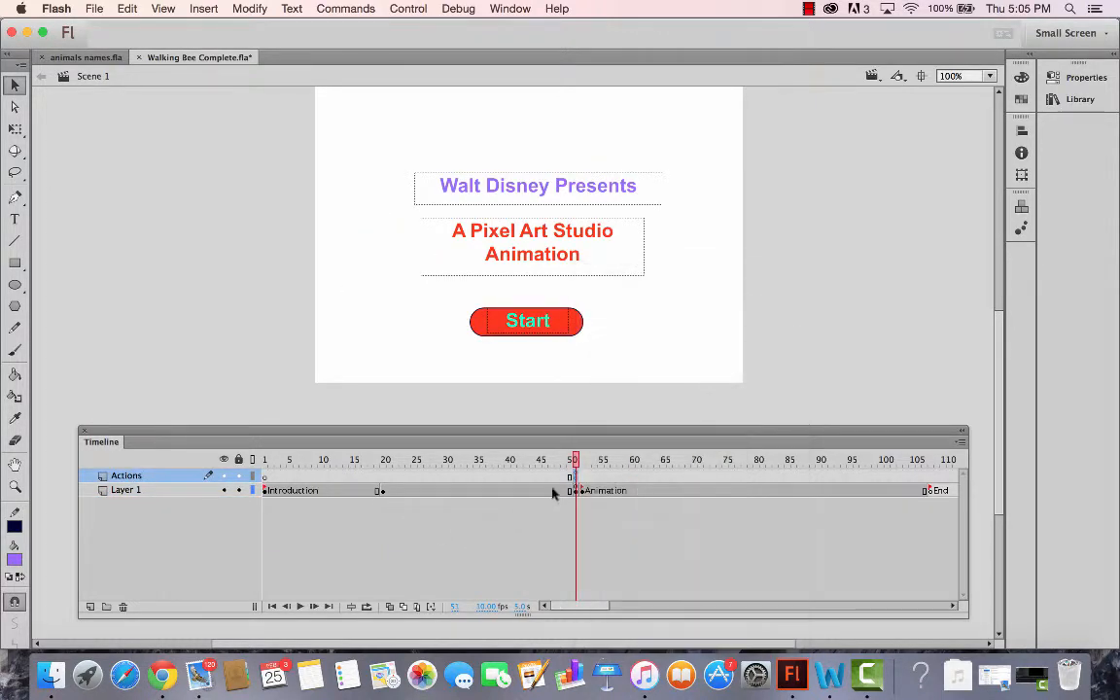
right_click(574, 477)
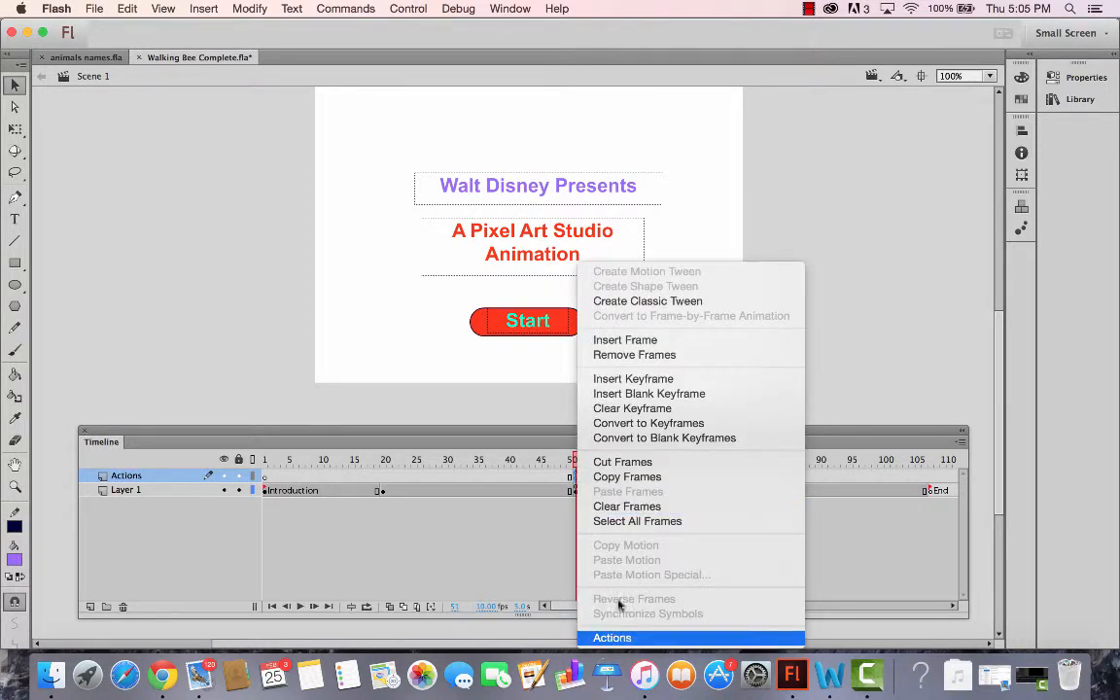
click(550, 577)
double_click(529, 364)
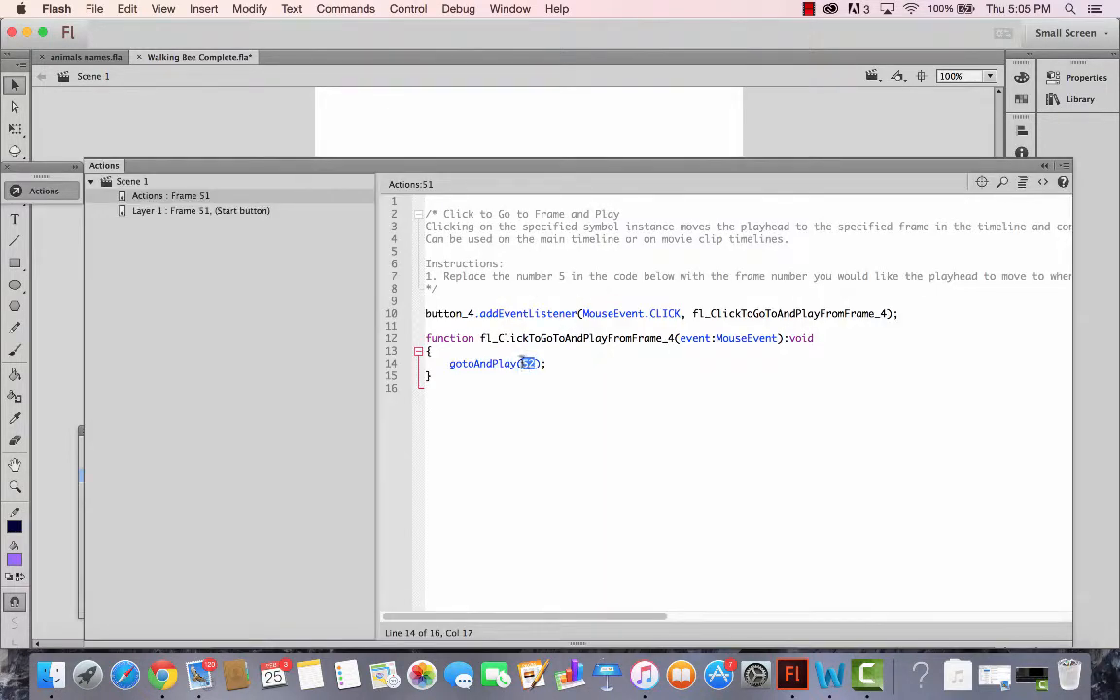
text('')
text(nimation)
click(1064, 165)
click(996, 203)
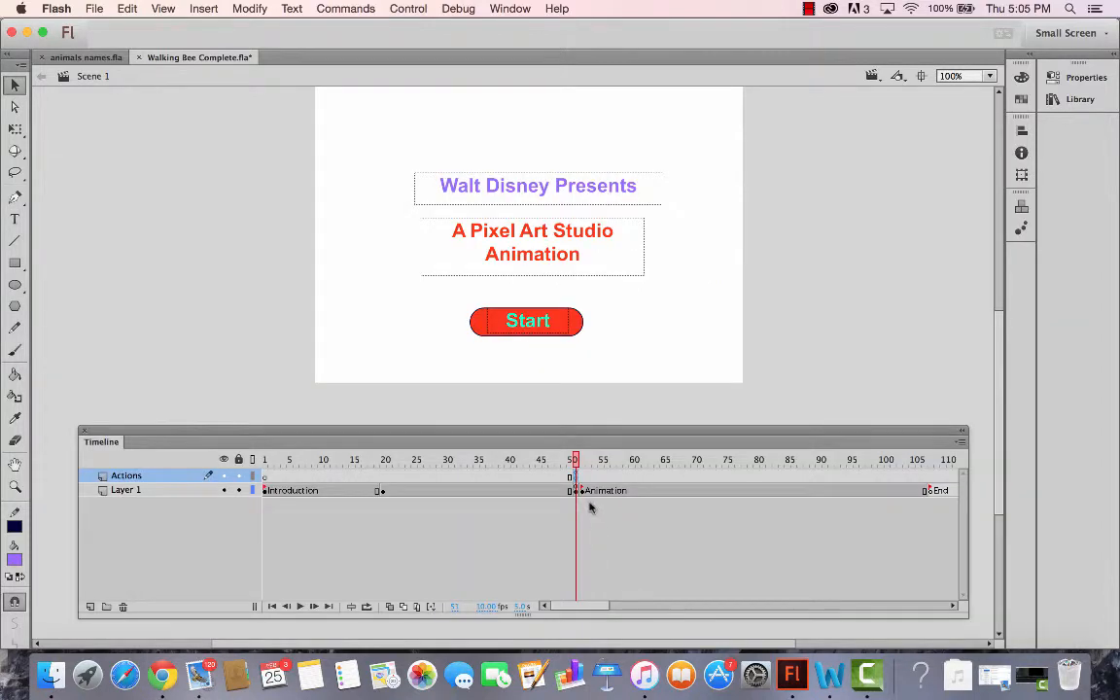
Step: Move the Animation keyframe on Layer 1 to frame 71 and return it to frame 52
click(582, 491)
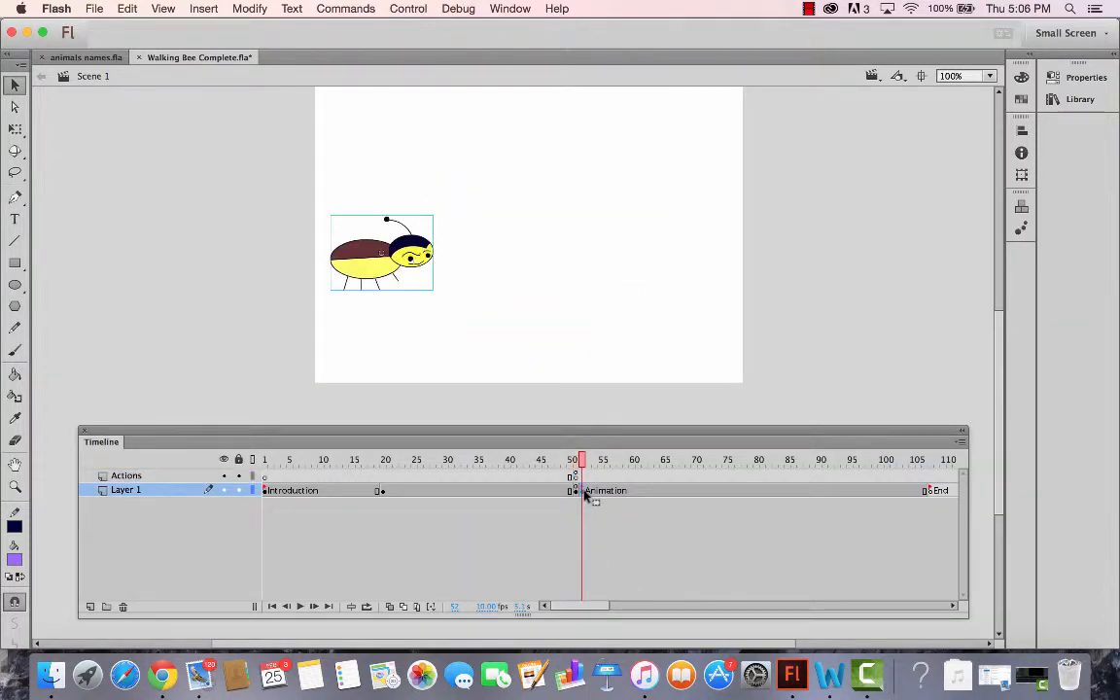
drag(583, 490, 704, 493)
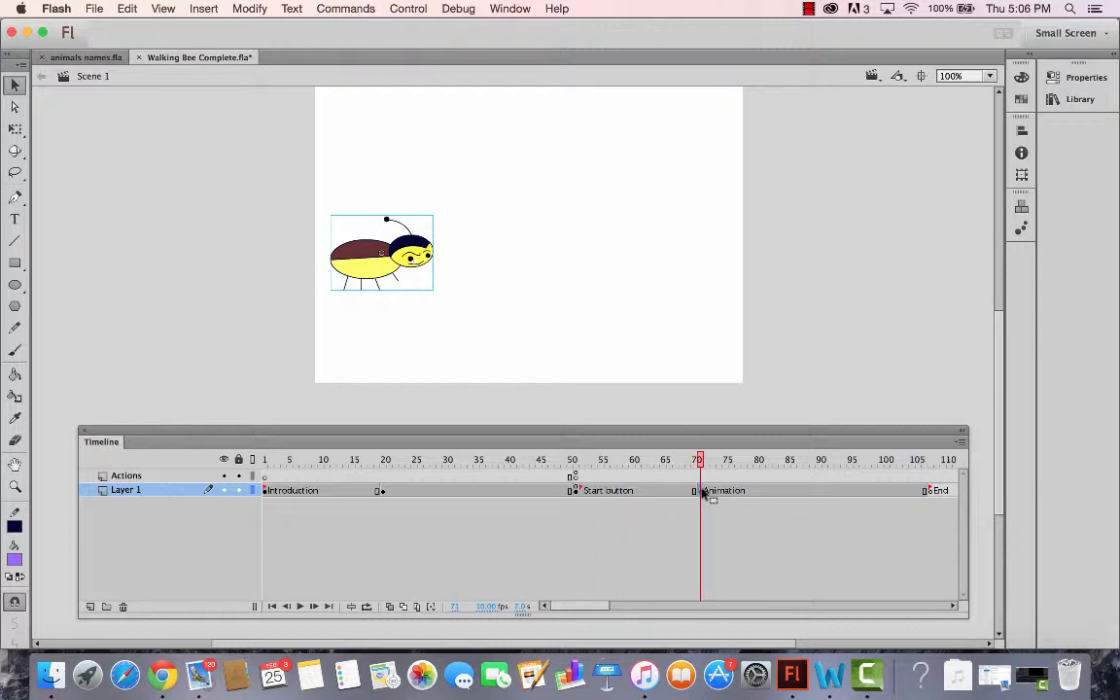
drag(697, 490, 587, 493)
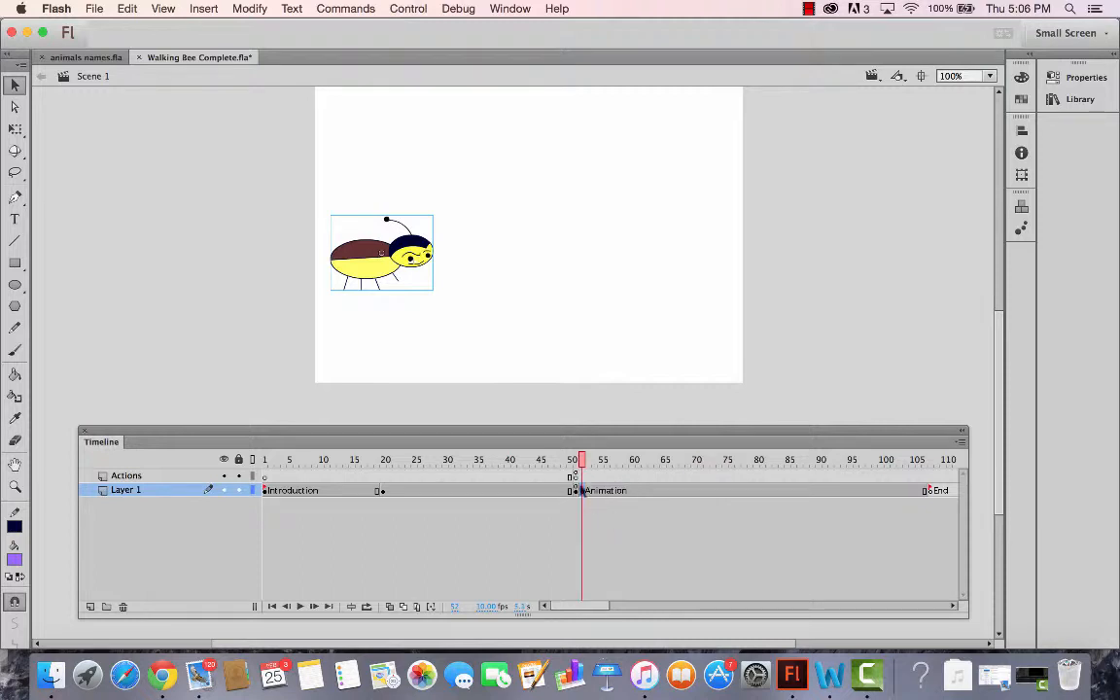
Step: Review the Start button and Animation keyframes and play the timeline from frame 51
click(575, 477)
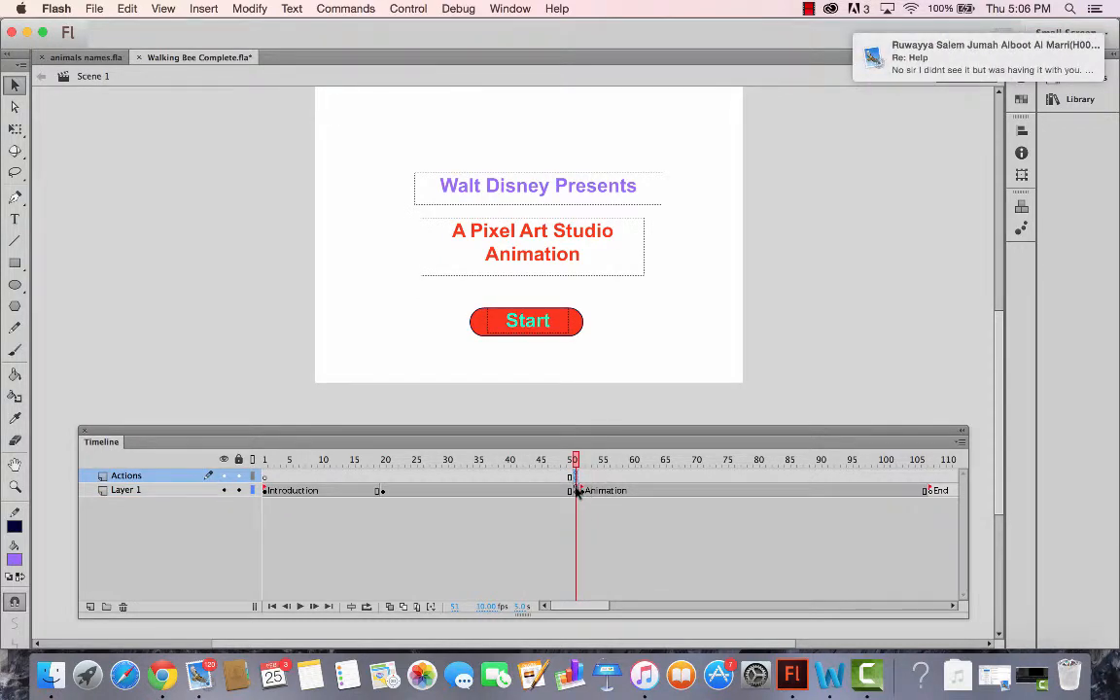
click(576, 491)
click(578, 475)
click(581, 491)
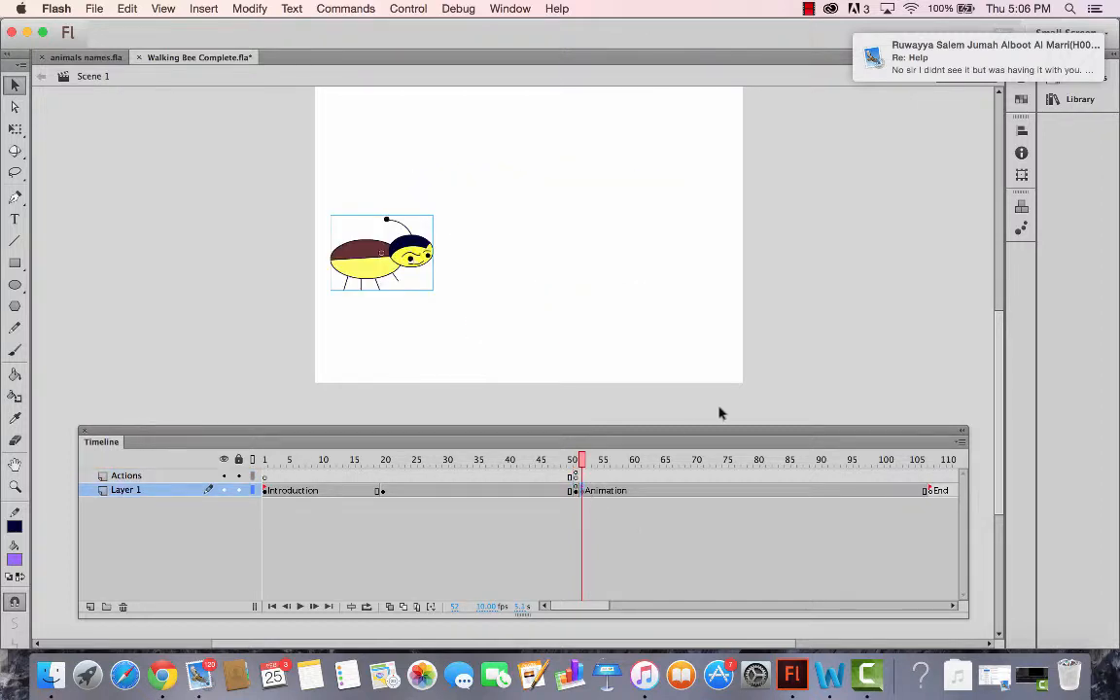
click(836, 369)
click(576, 475)
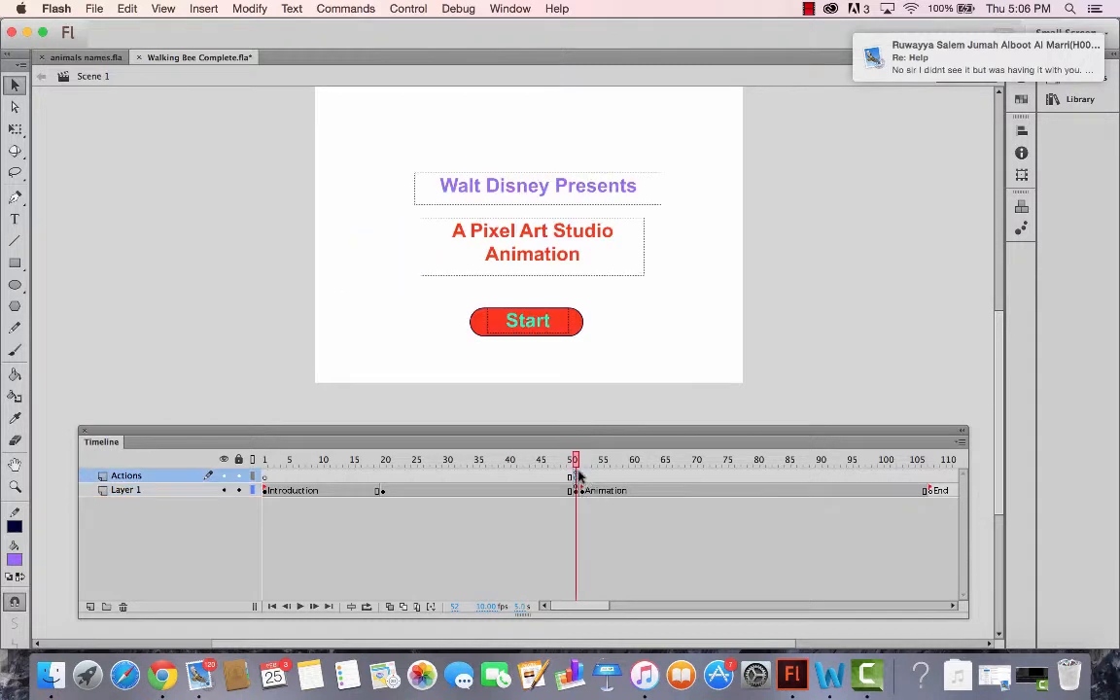
key(Return)
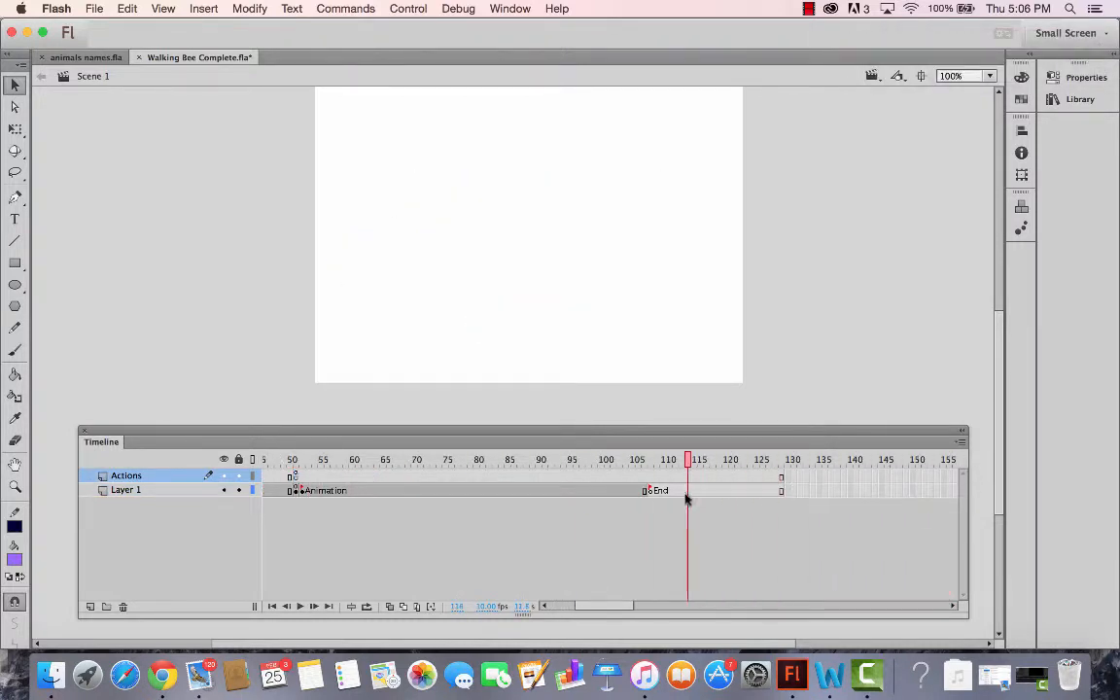
Step: Add the text "The End" in the upper middle of the stage on the End keyframe at frame 108
click(653, 491)
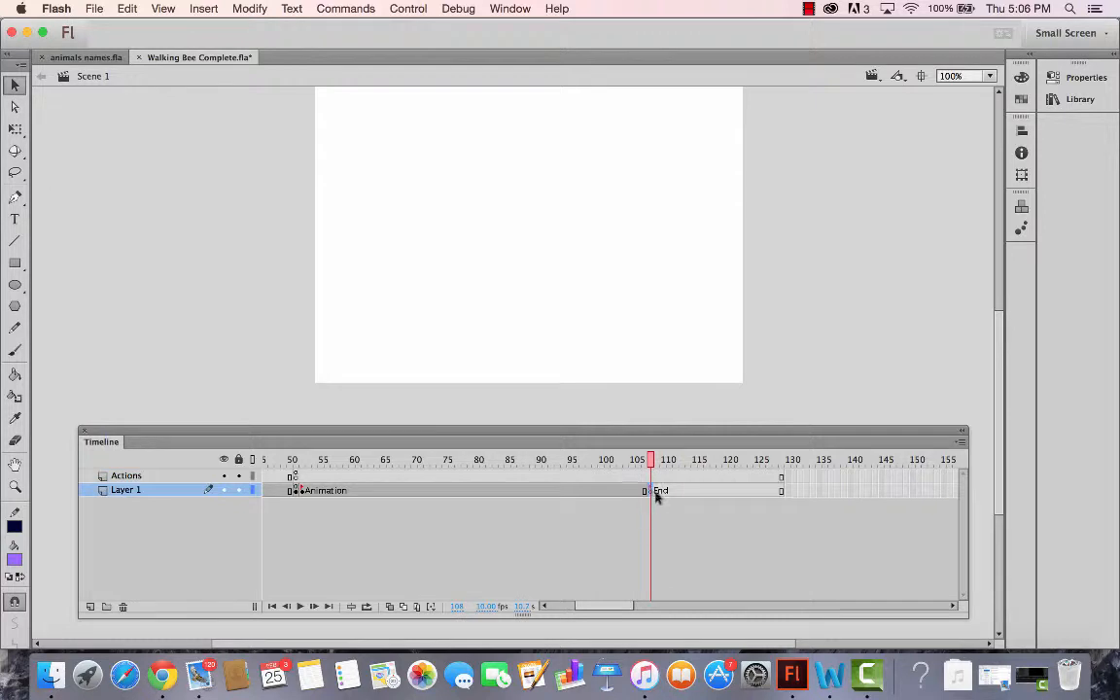
click(15, 219)
click(472, 181)
text(T)
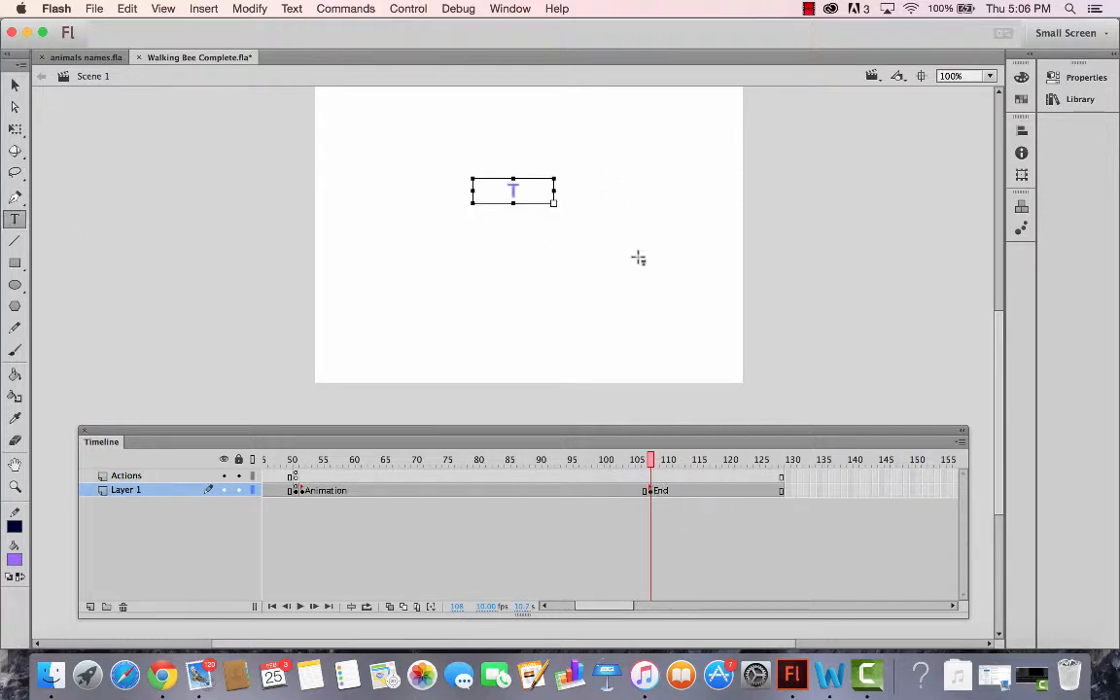
text(he End)
click(132, 296)
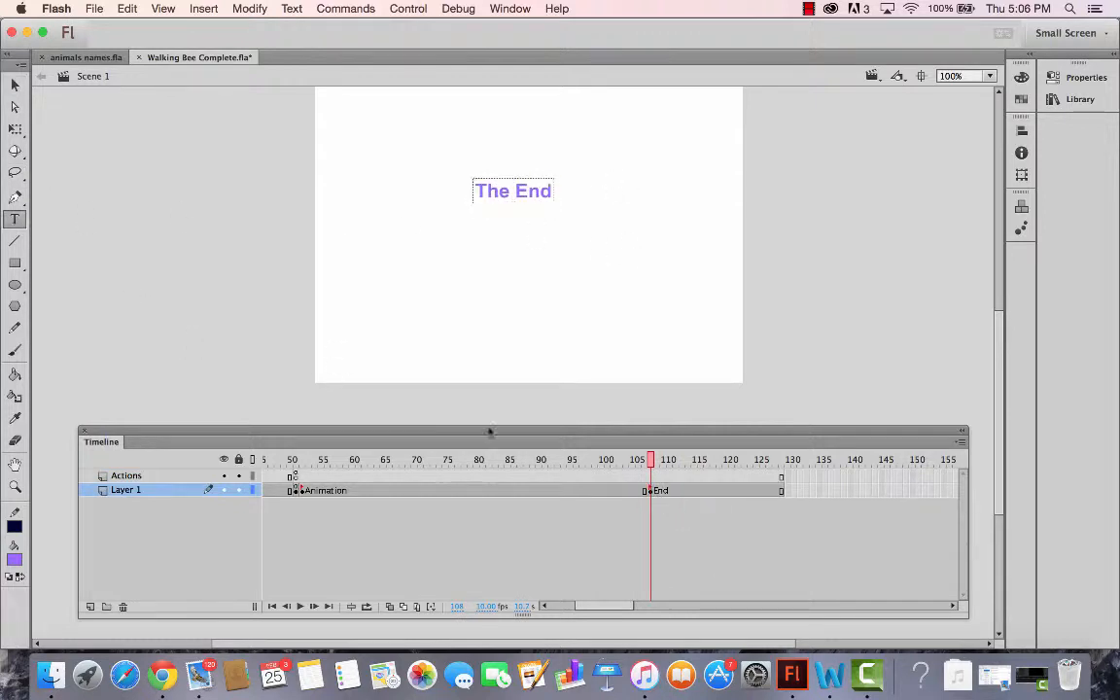
Step: Insert a keyframe at frame 118 of Layer 1 and add a text box below "The End" reading "Directed by" and the director's name
right_click(715, 496)
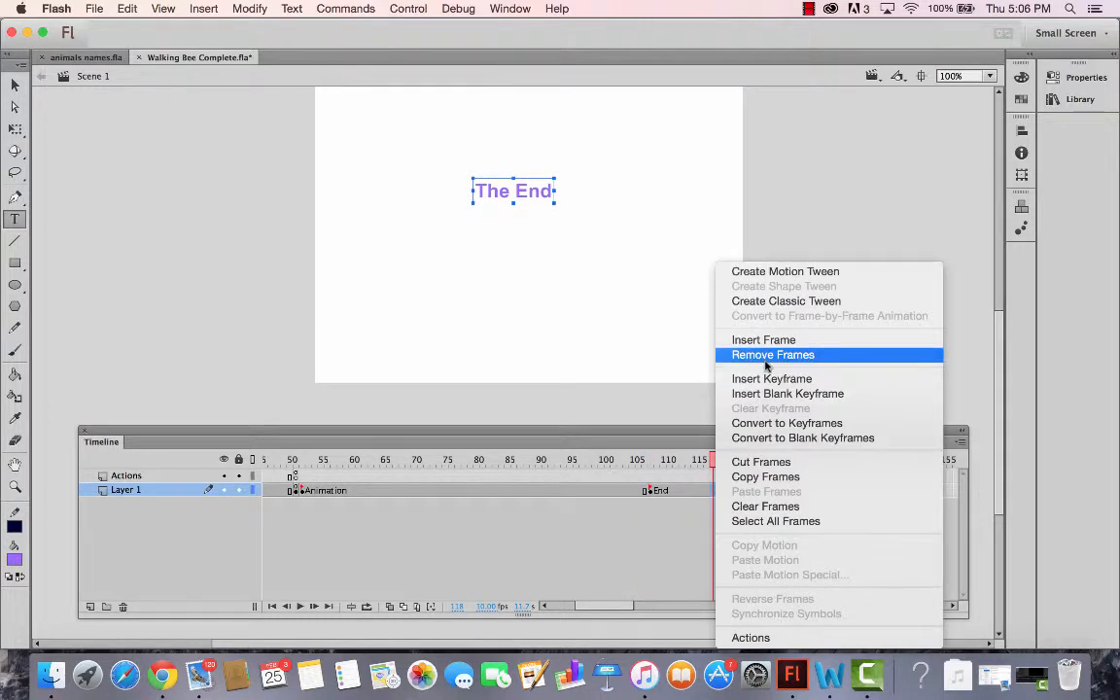
click(764, 380)
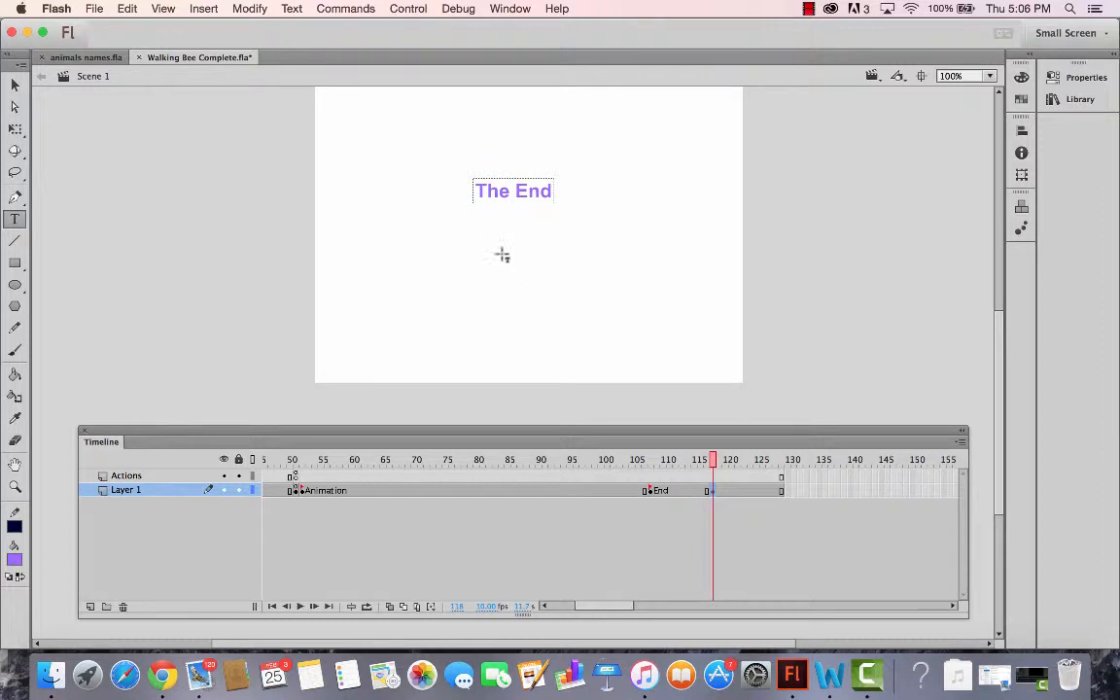
drag(447, 225, 614, 278)
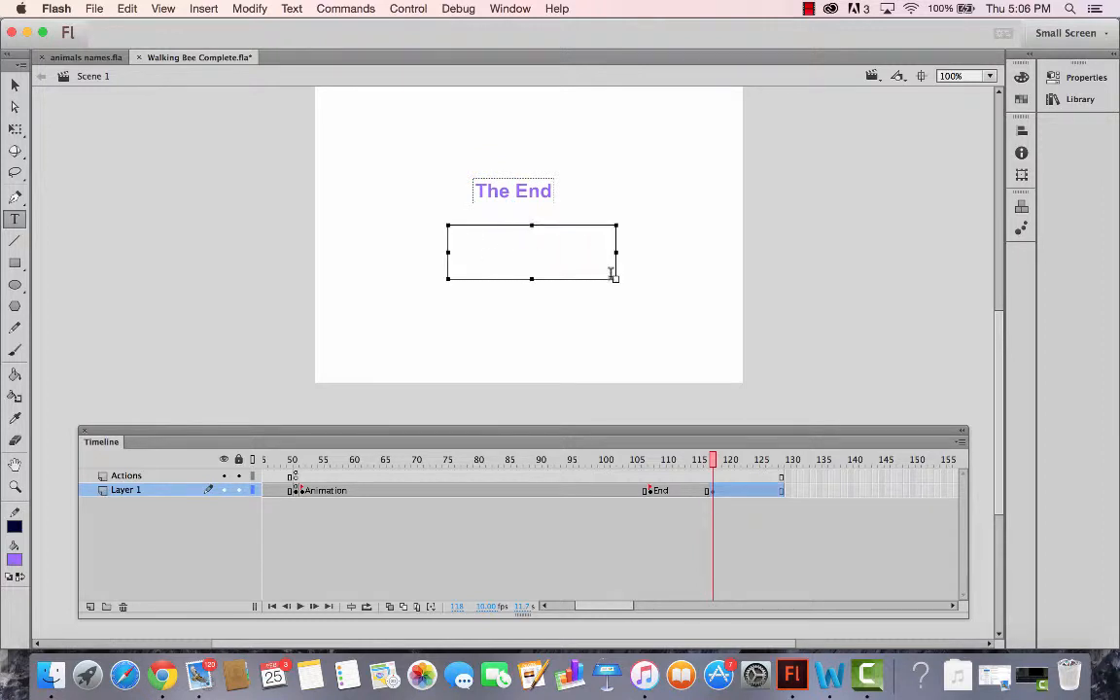
text(Directed by Fatto)
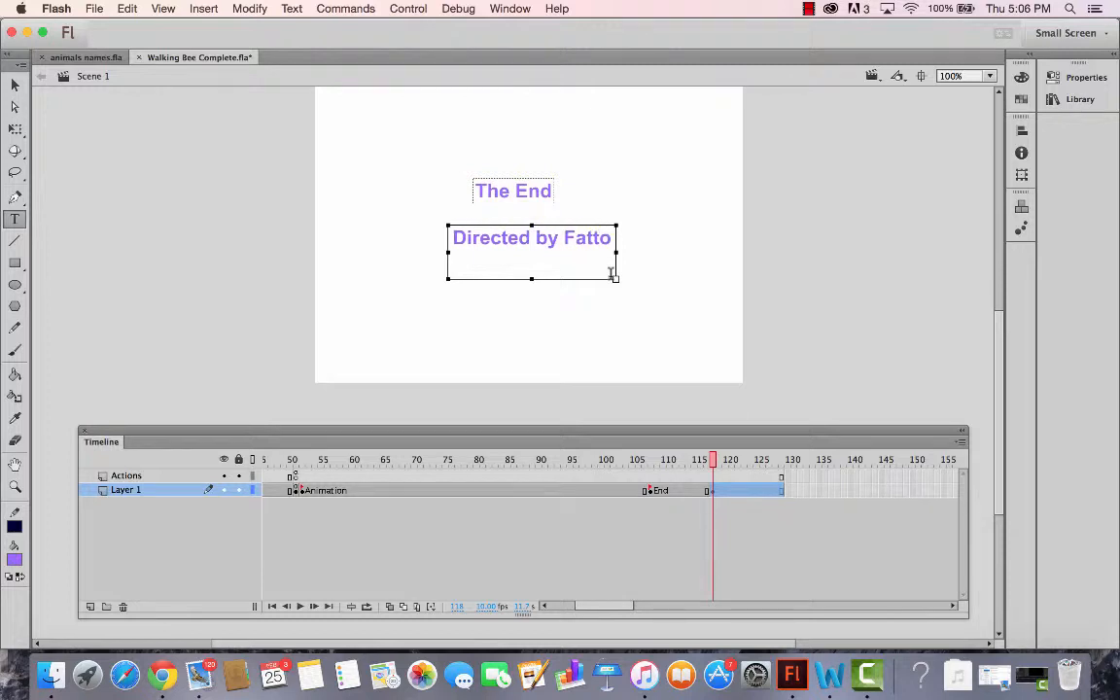
text(om)
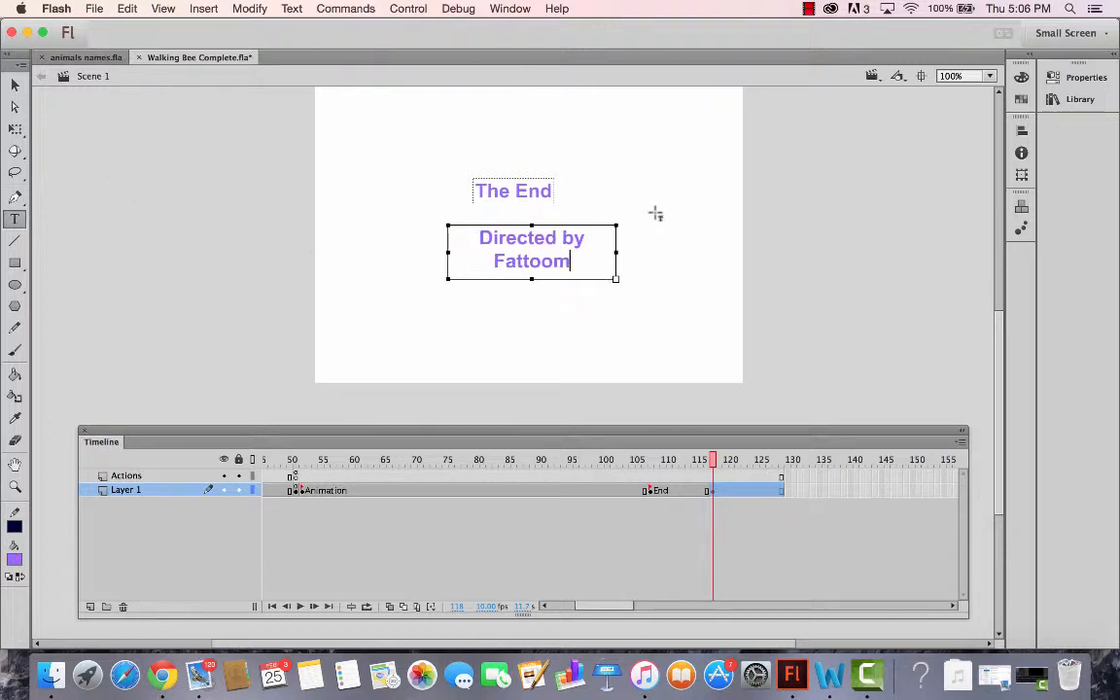
Step: Recolor the "Directed by" credit text bright green and move its text box slightly left to center it under "The End"
drag(591, 254, 399, 213)
click(1098, 77)
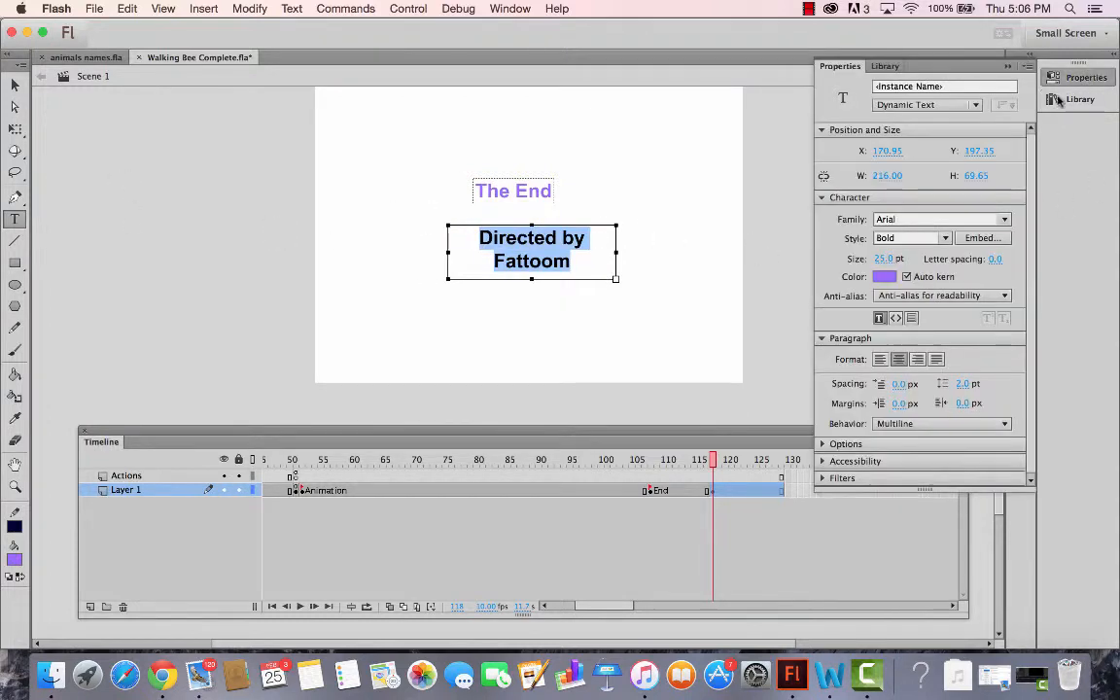
click(884, 276)
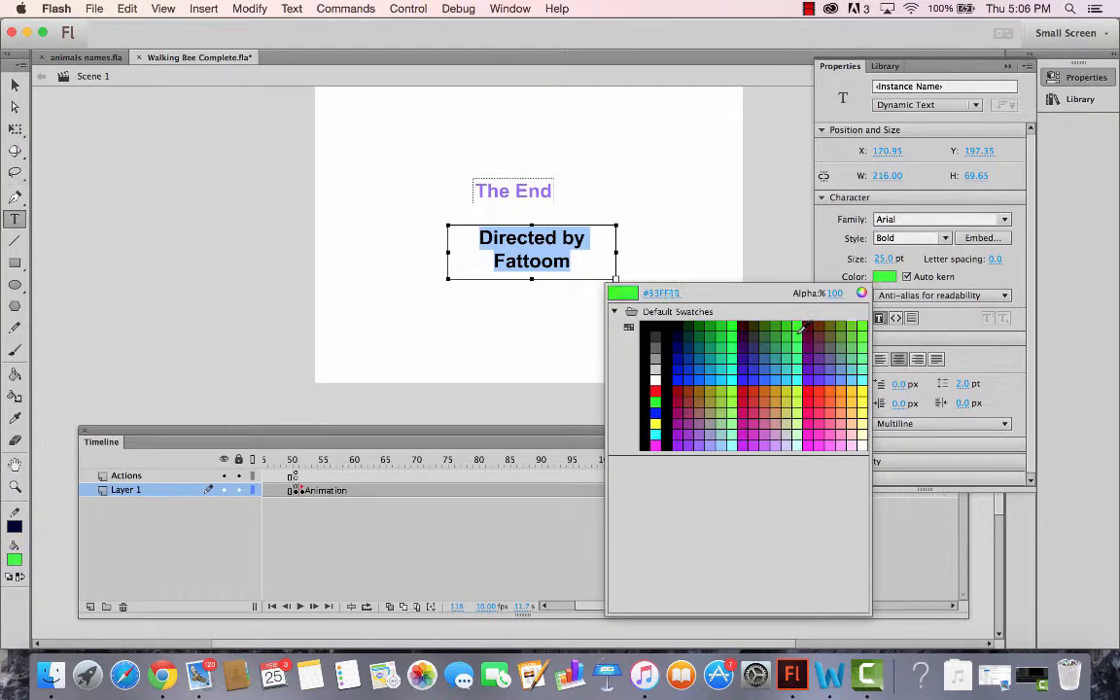
click(655, 400)
click(14, 84)
click(359, 252)
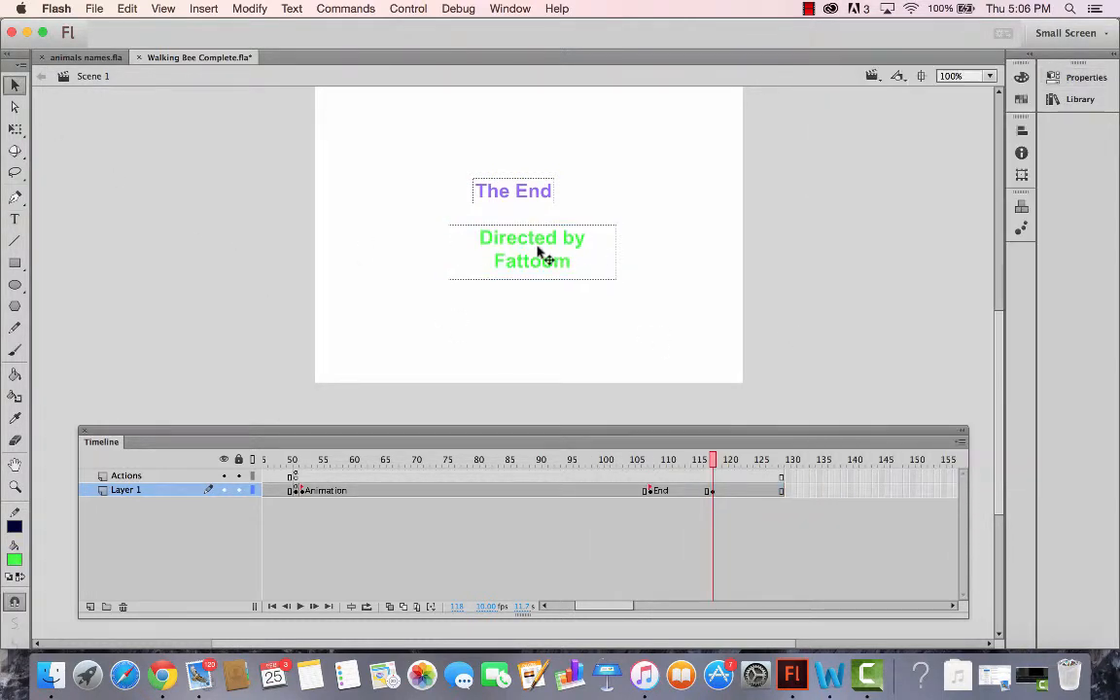
drag(542, 253, 531, 252)
click(689, 436)
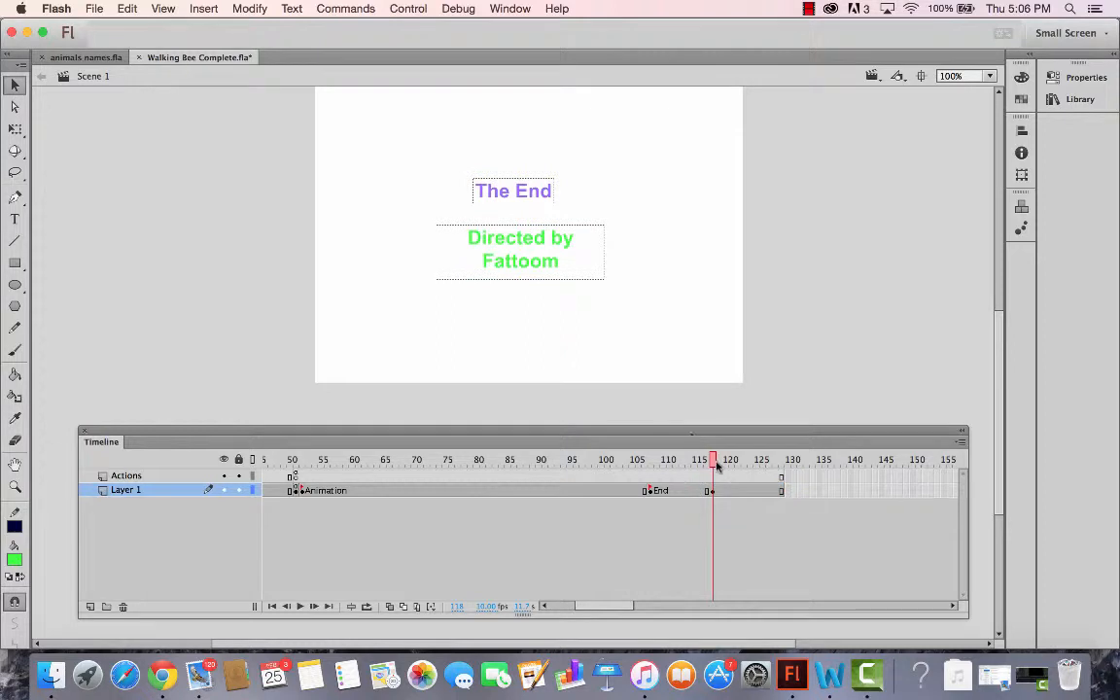
Step: Insert a keyframe at frame 129 of the Actions layer and add the script stop(); to it
drag(716, 464, 784, 474)
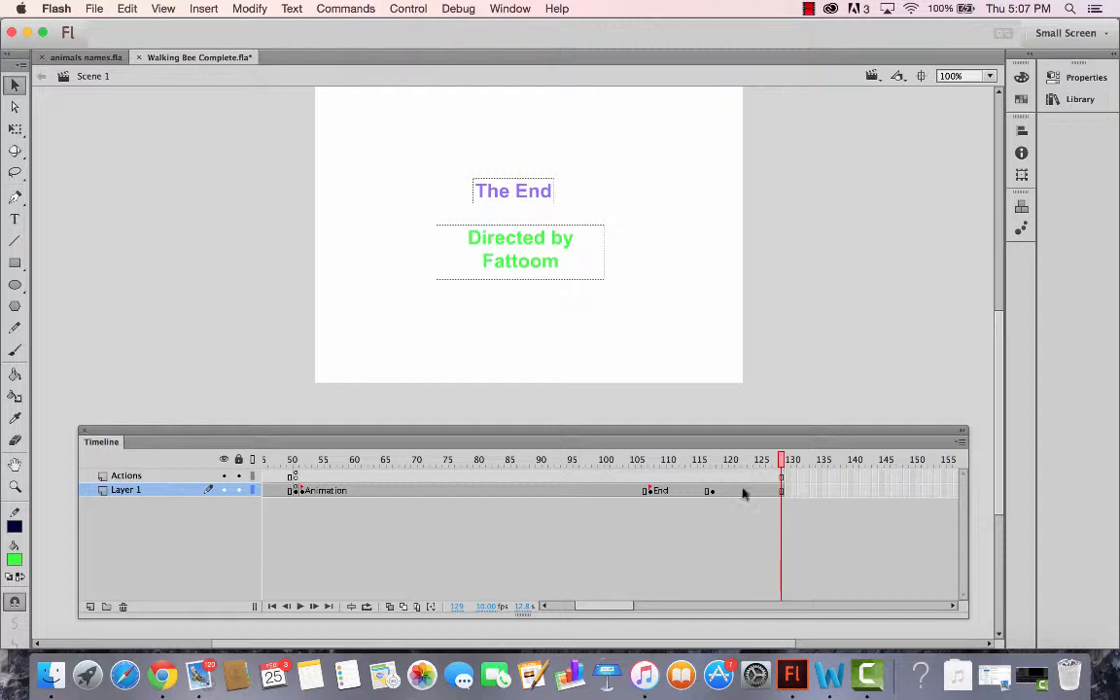
right_click(781, 476)
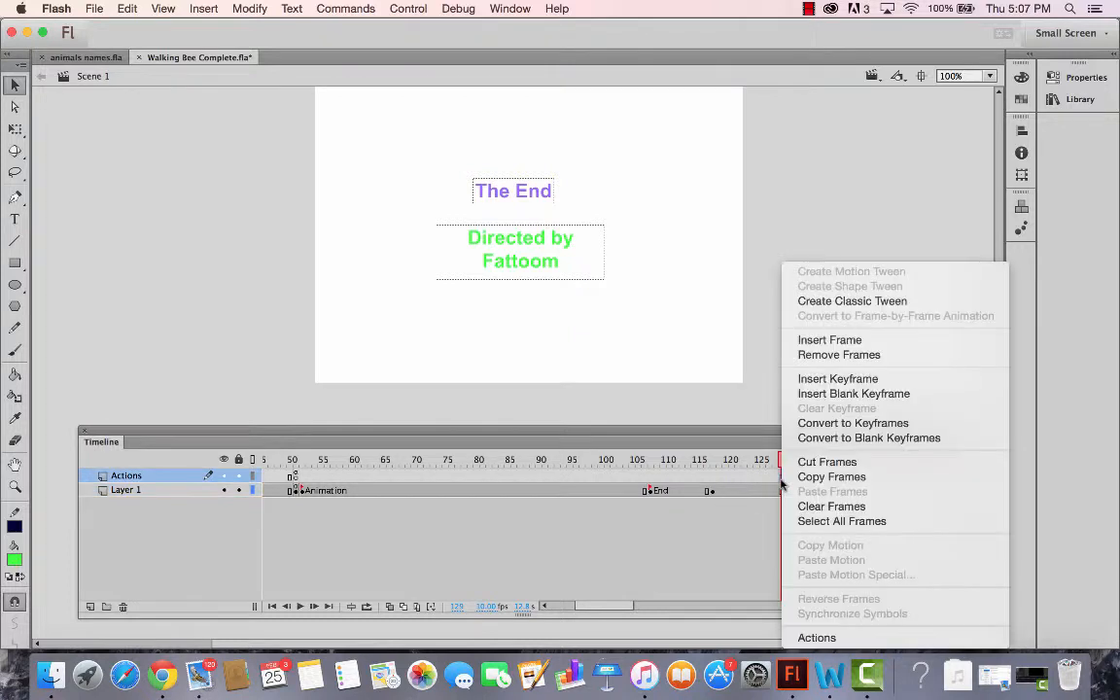
click(806, 381)
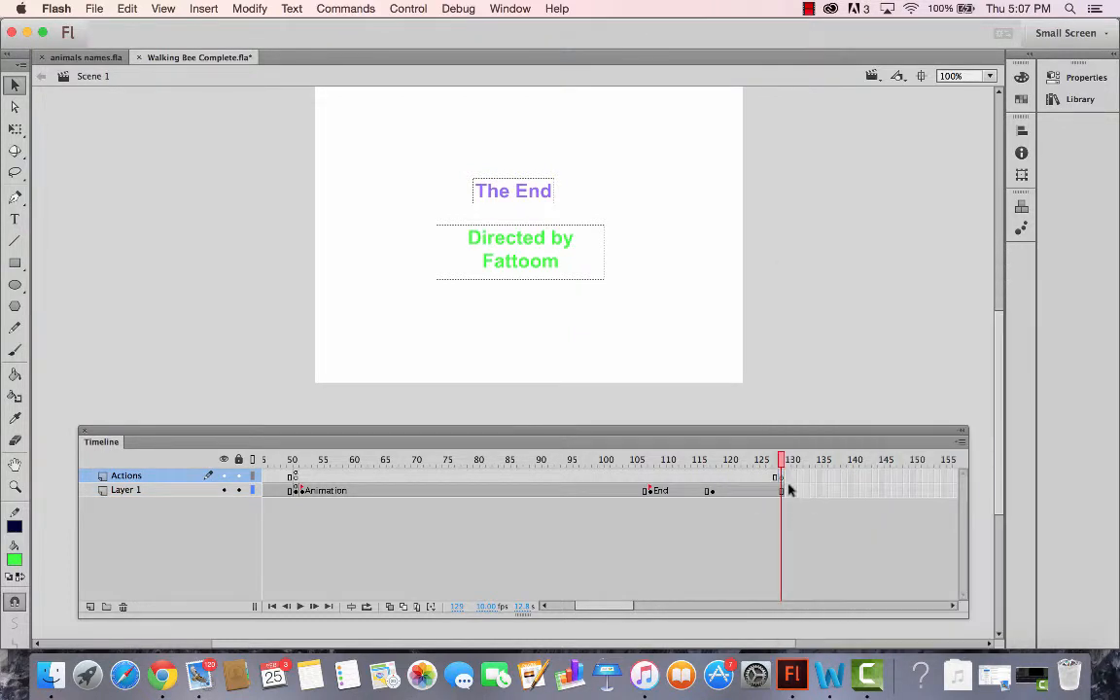
right_click(785, 476)
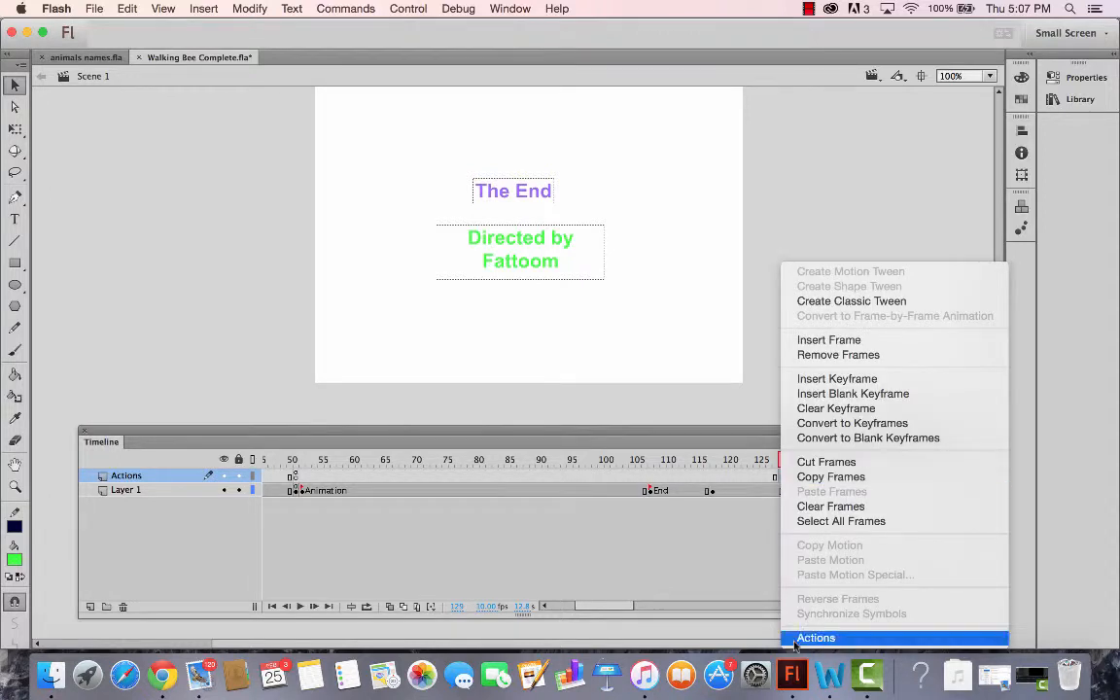
click(797, 636)
text(stop)
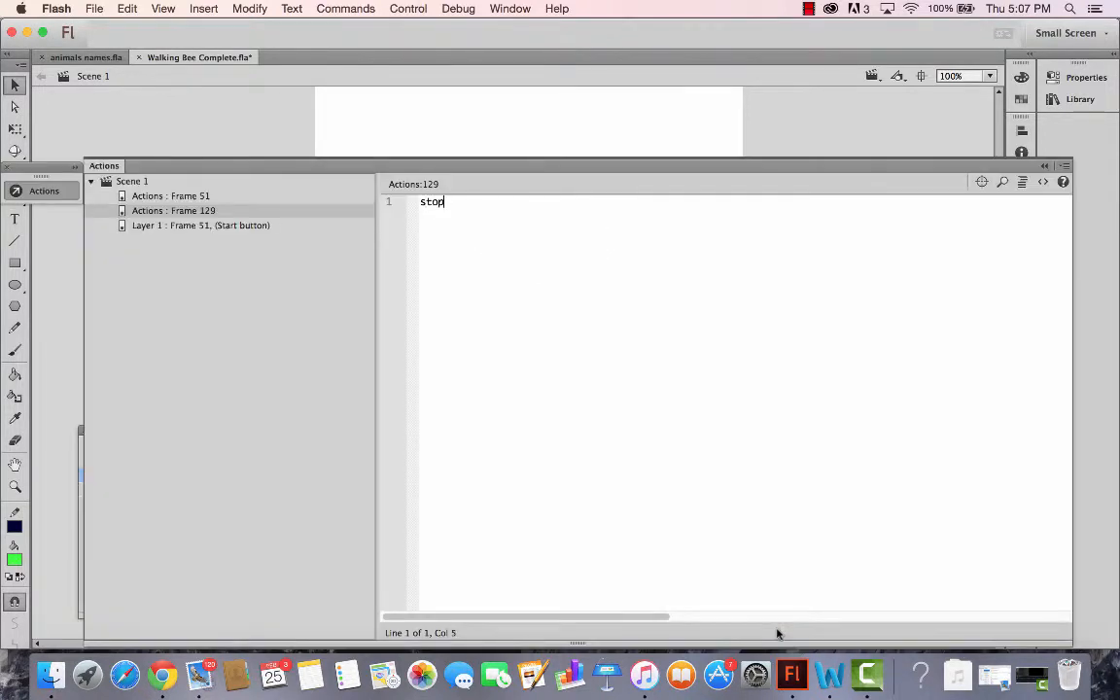
text(();)
click(1064, 165)
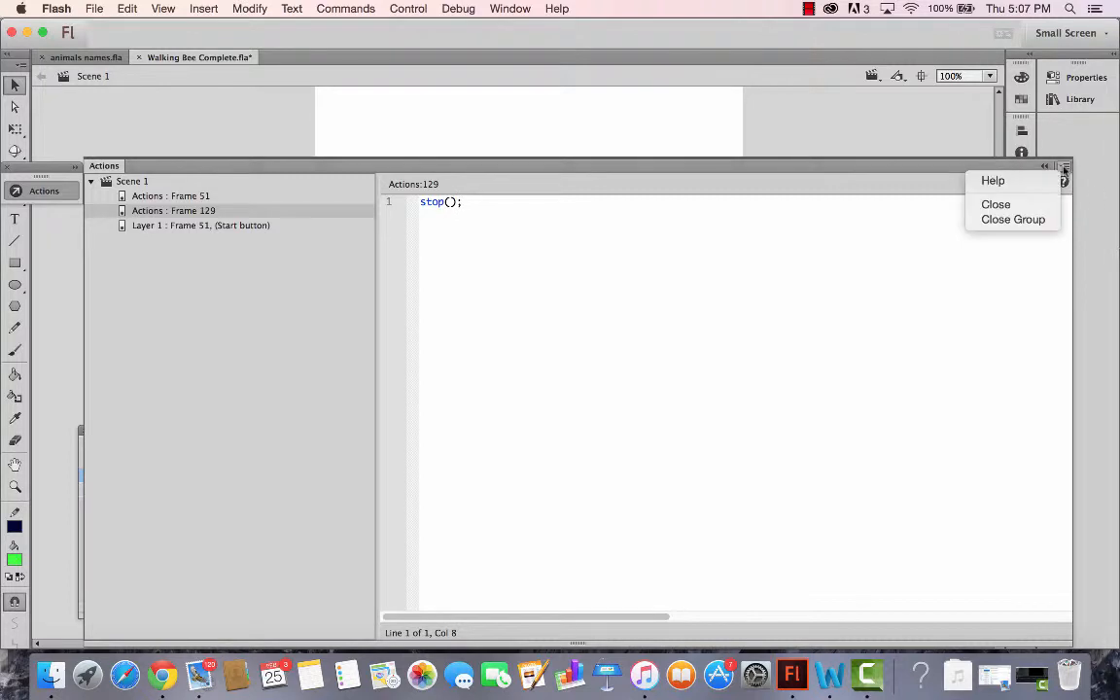
click(993, 203)
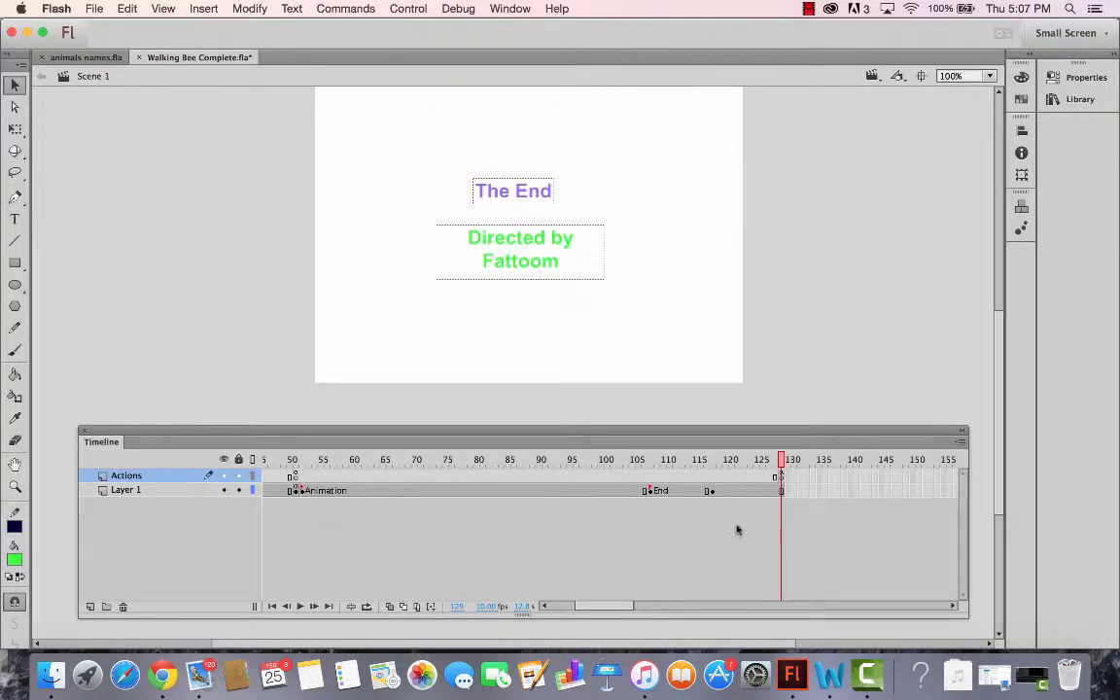
Step: Test the movie, using its Start button to play through to the closing credits, and close the preview
drag(784, 466, 32, 425)
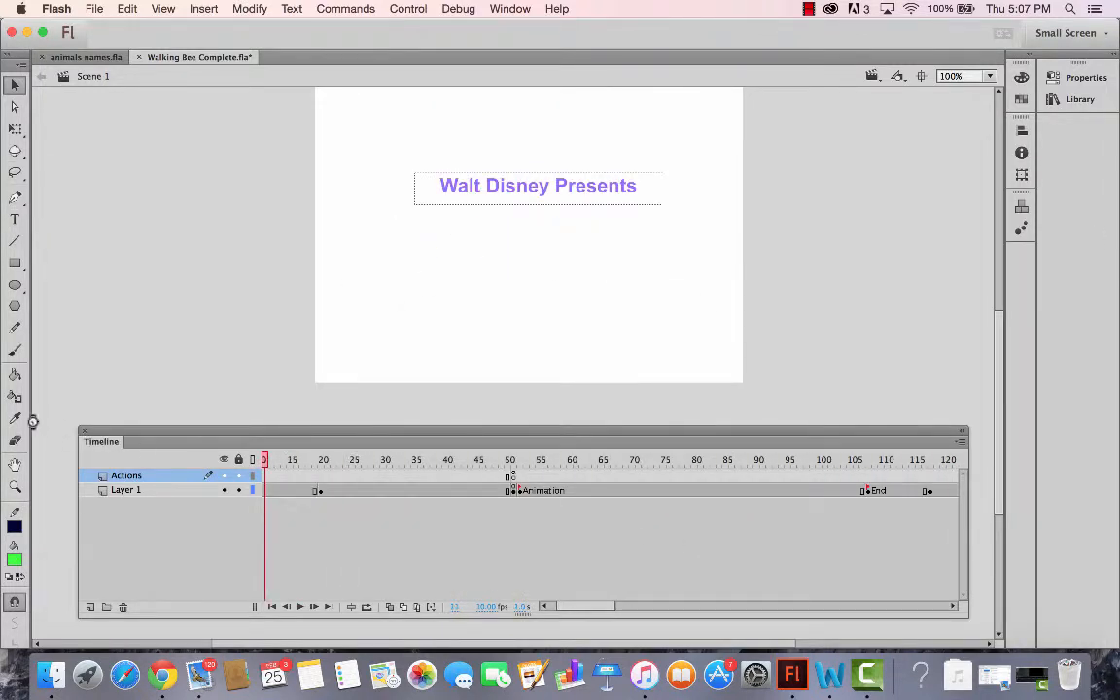
key(super+Return)
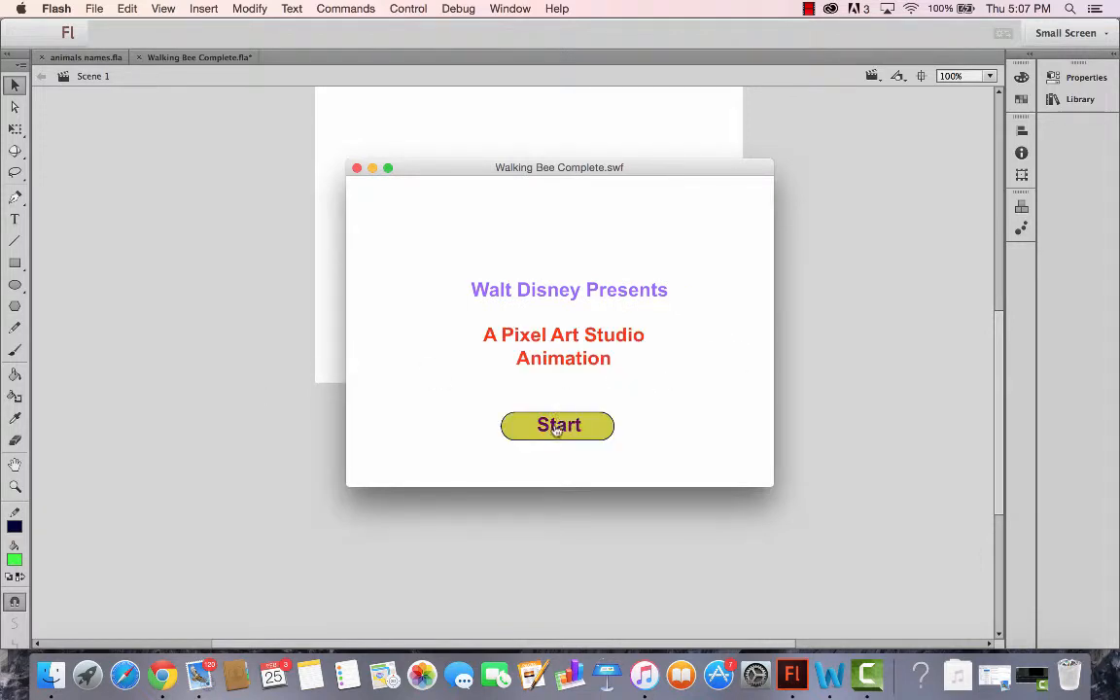
click(549, 434)
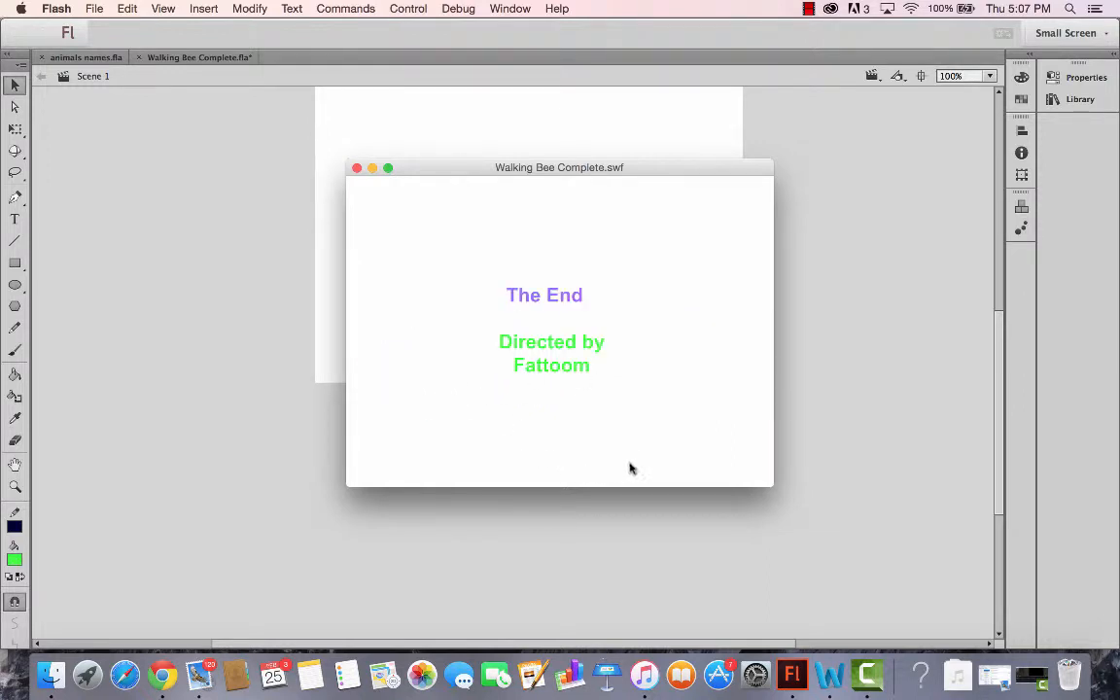
click(357, 168)
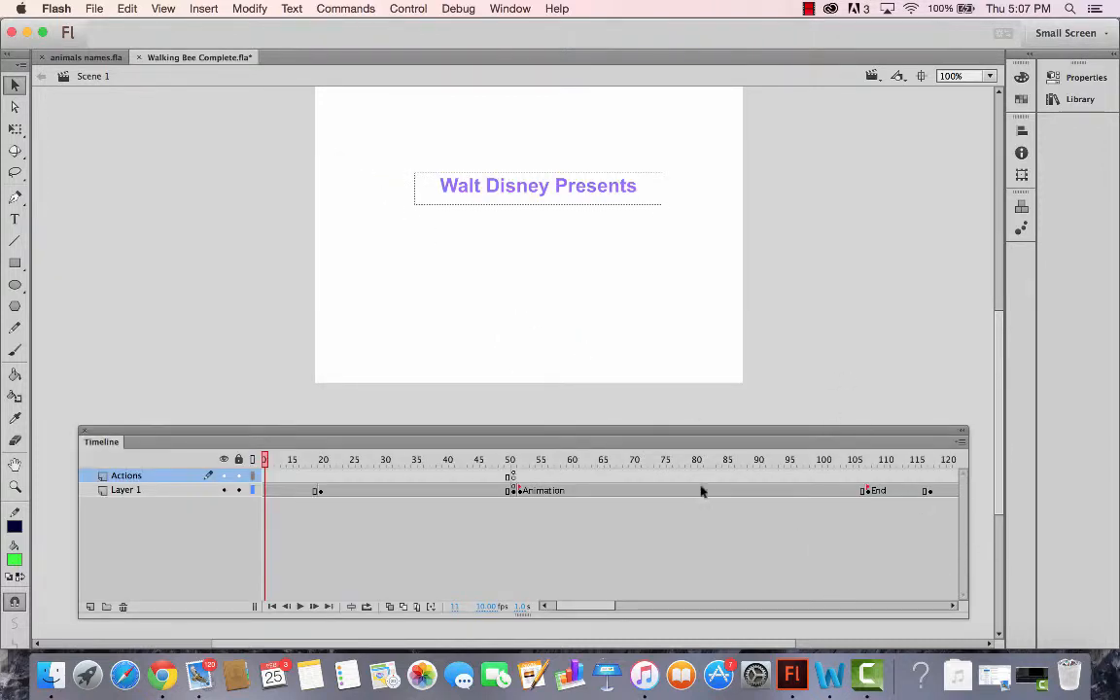
Step: Duplicate the start button symbol in the library and name the copy "home"
click(1081, 98)
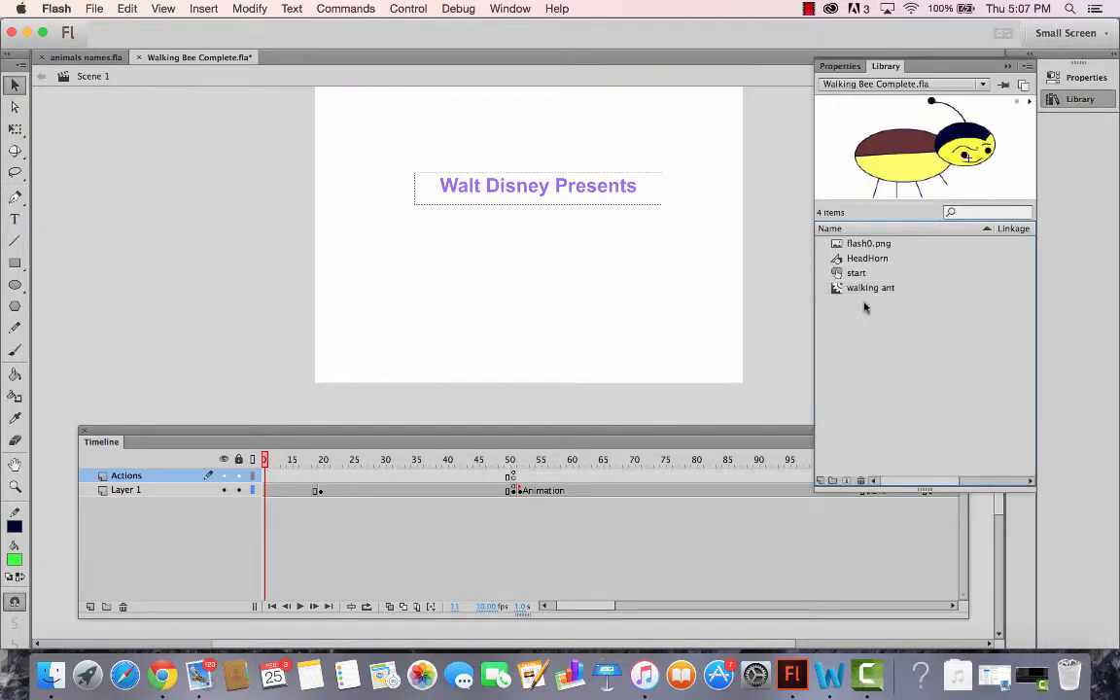
click(854, 274)
right_click(848, 276)
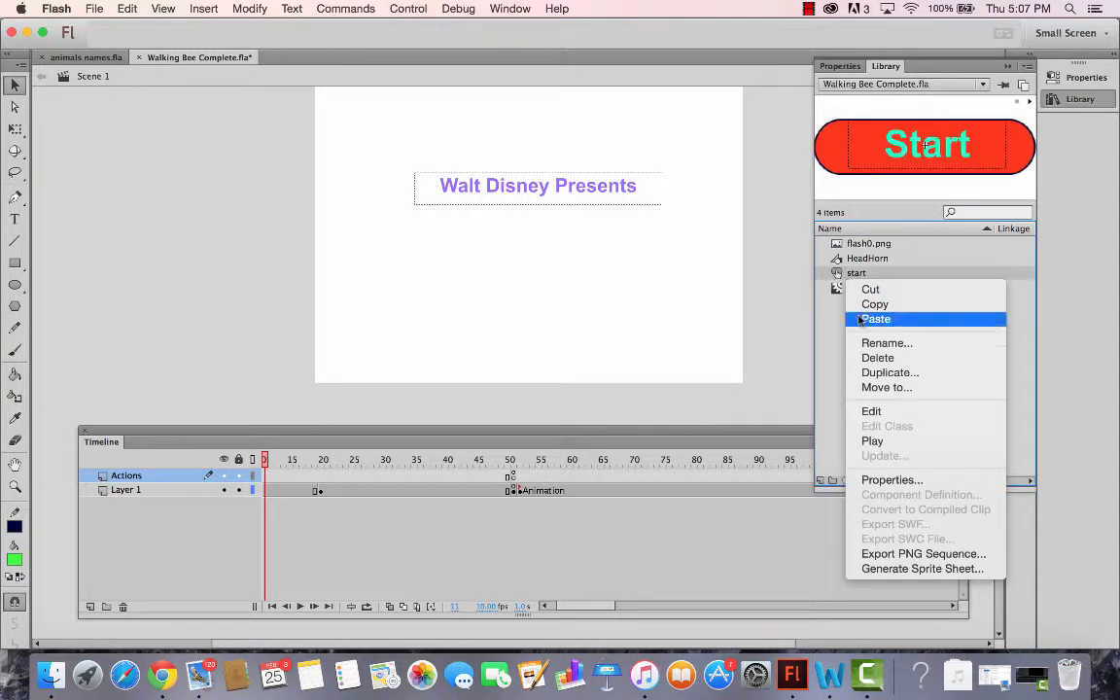
click(870, 373)
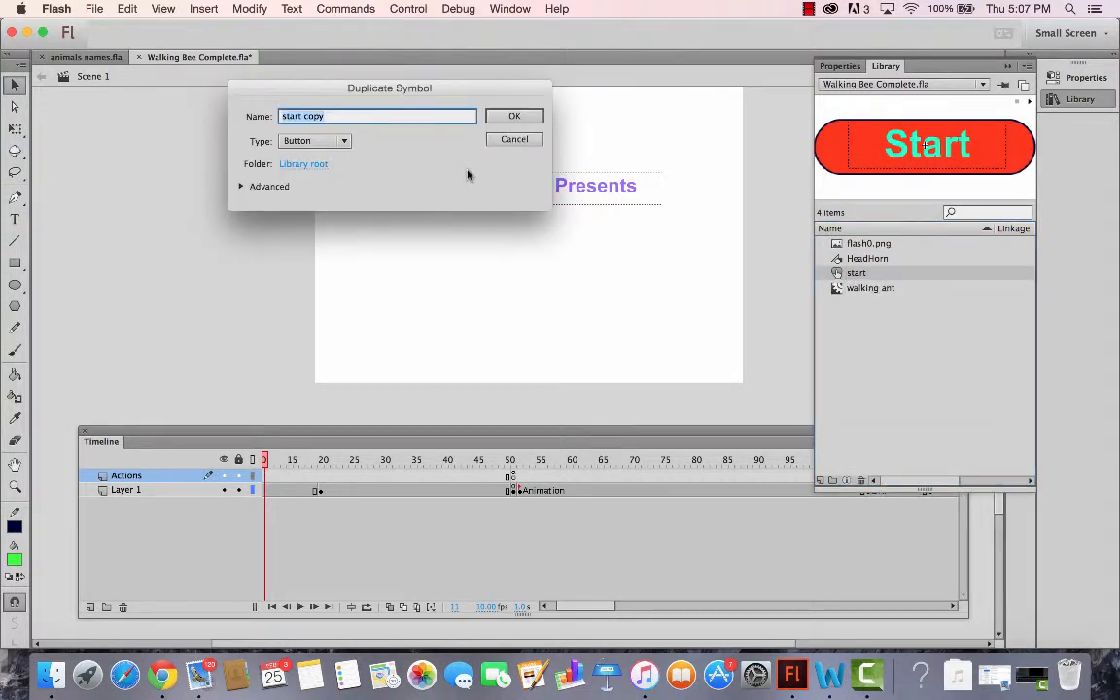
text(home)
key(Return)
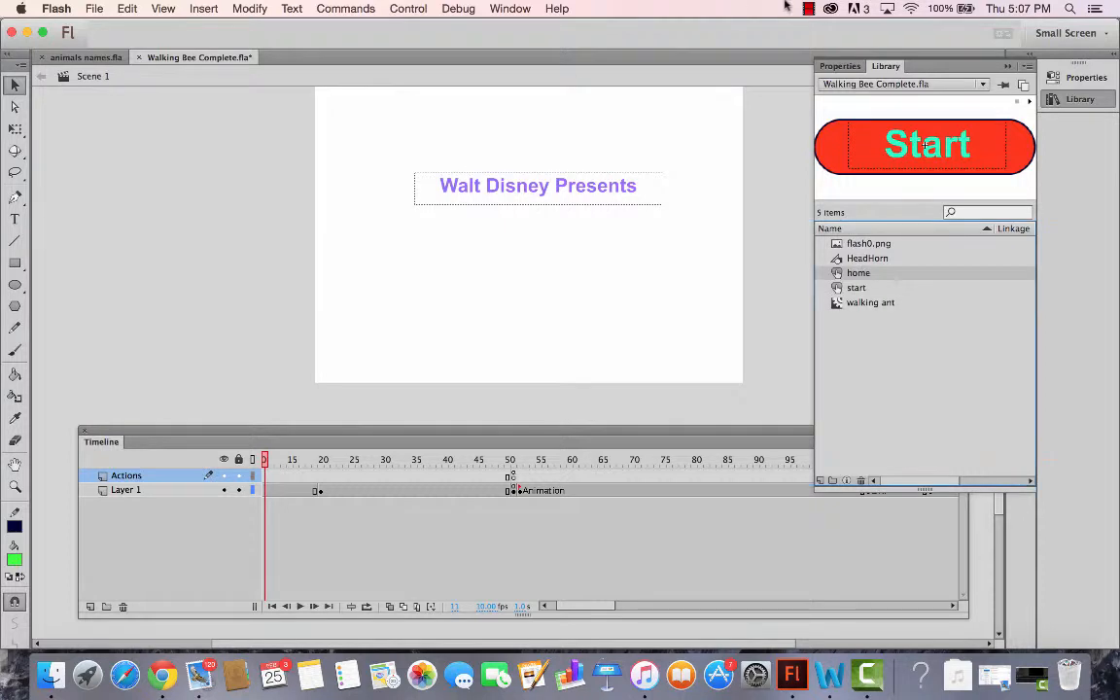
Step: Change the home symbol's text to "Home" in both its Up and Over states and return to Scene 1
double_click(838, 275)
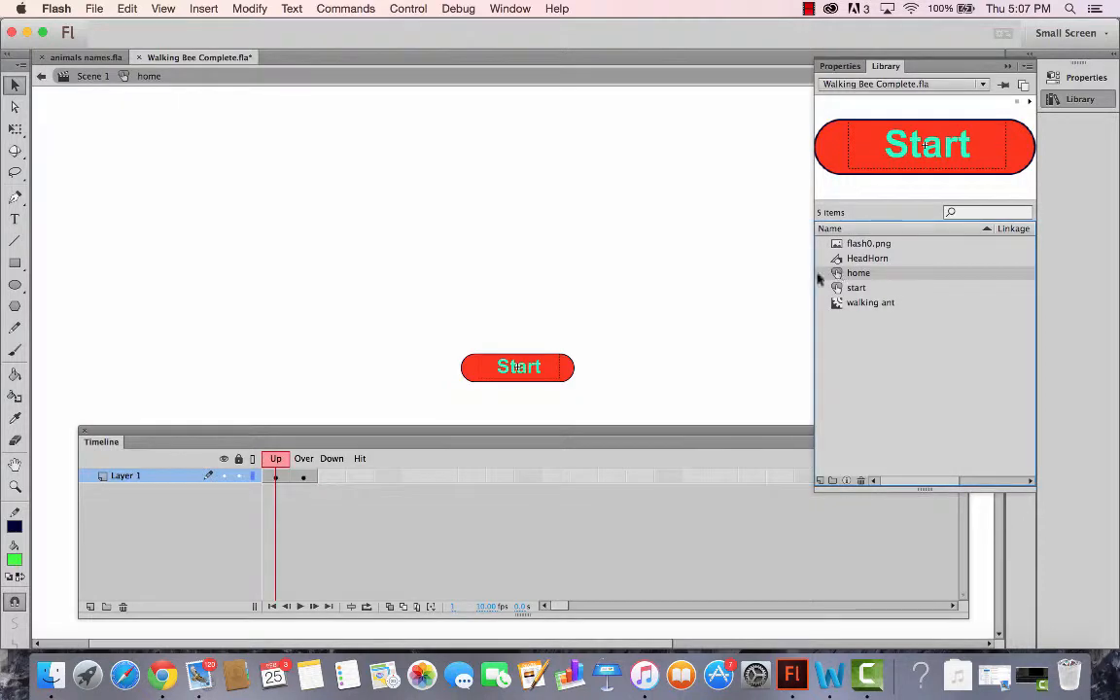
double_click(523, 367)
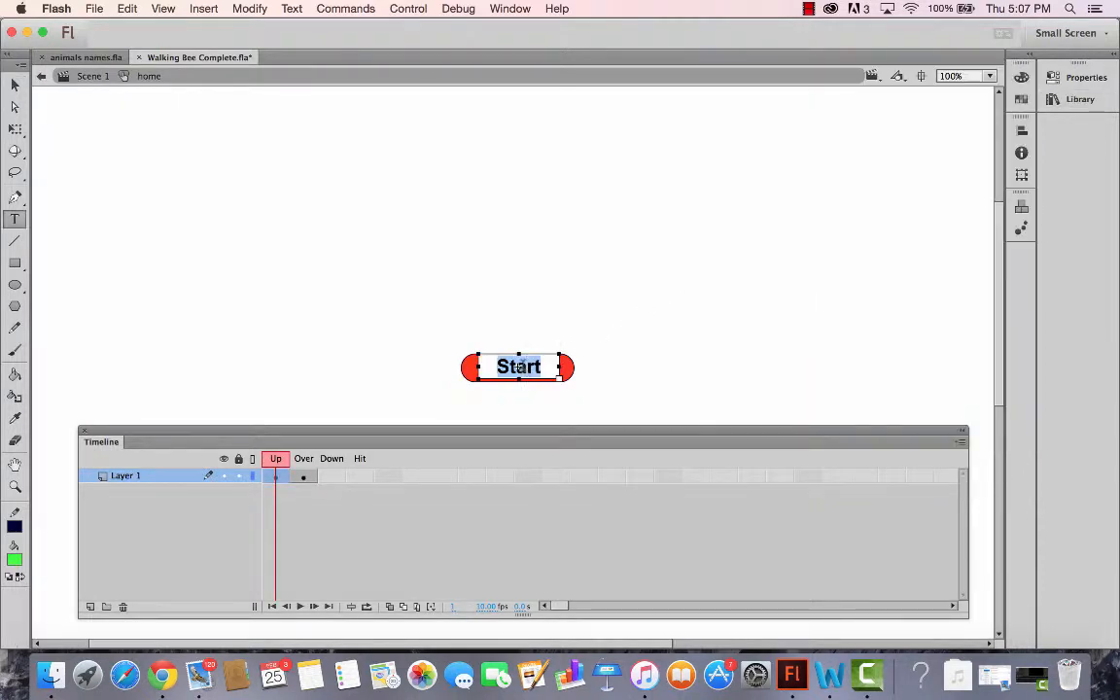
text(Home)
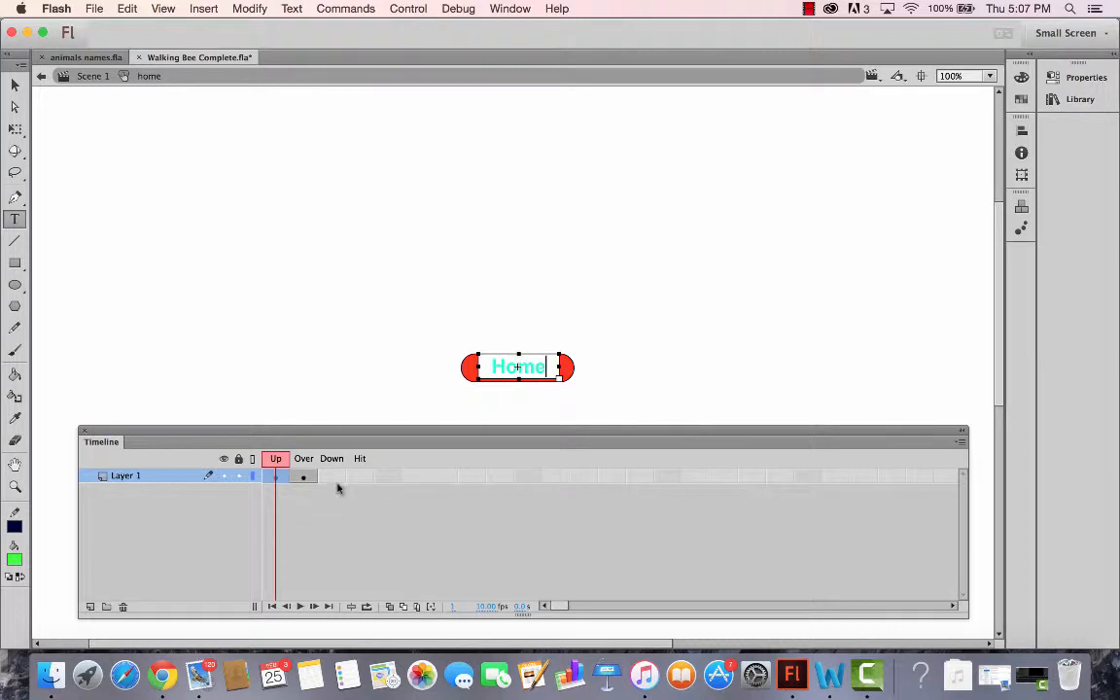
click(305, 475)
double_click(520, 372)
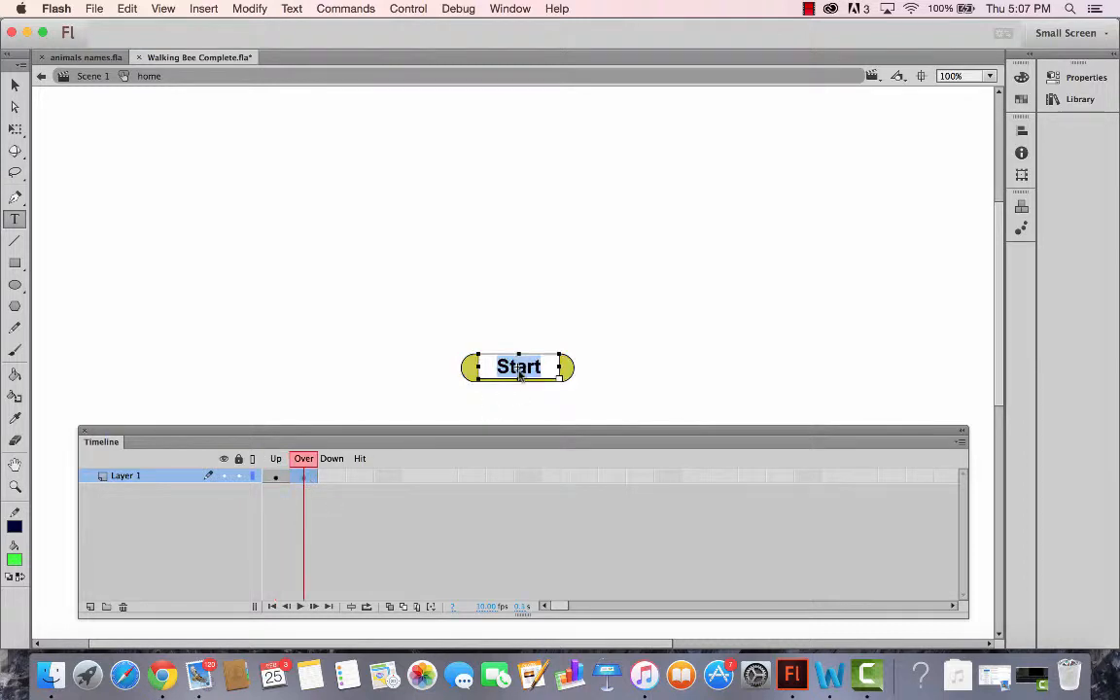
text(Home)
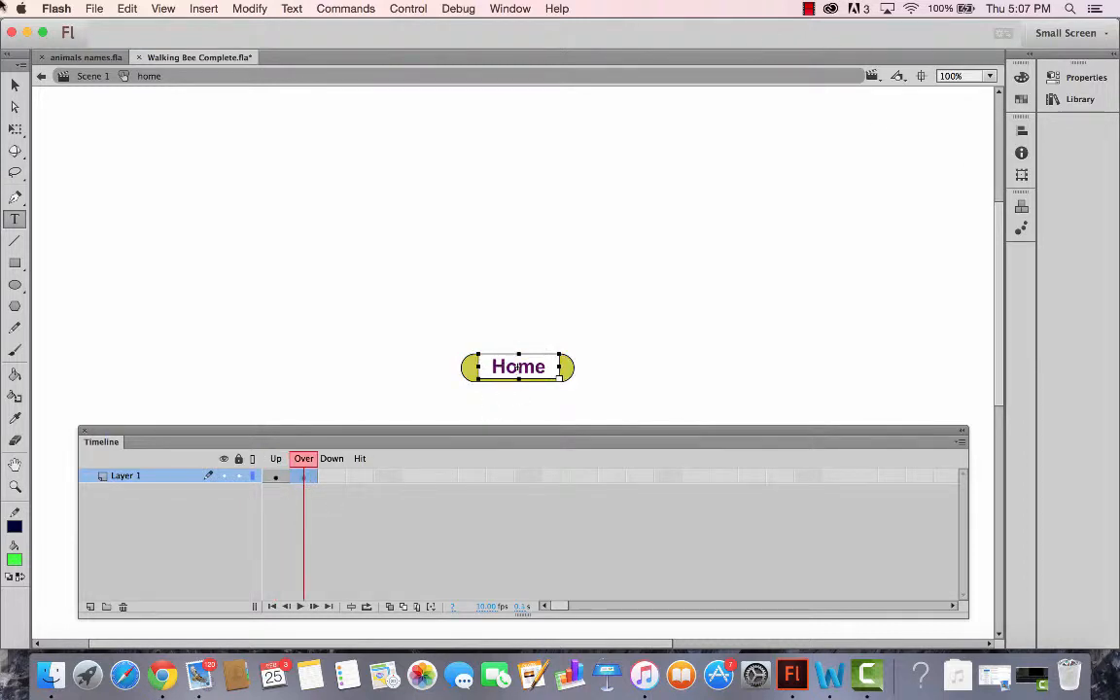
click(81, 78)
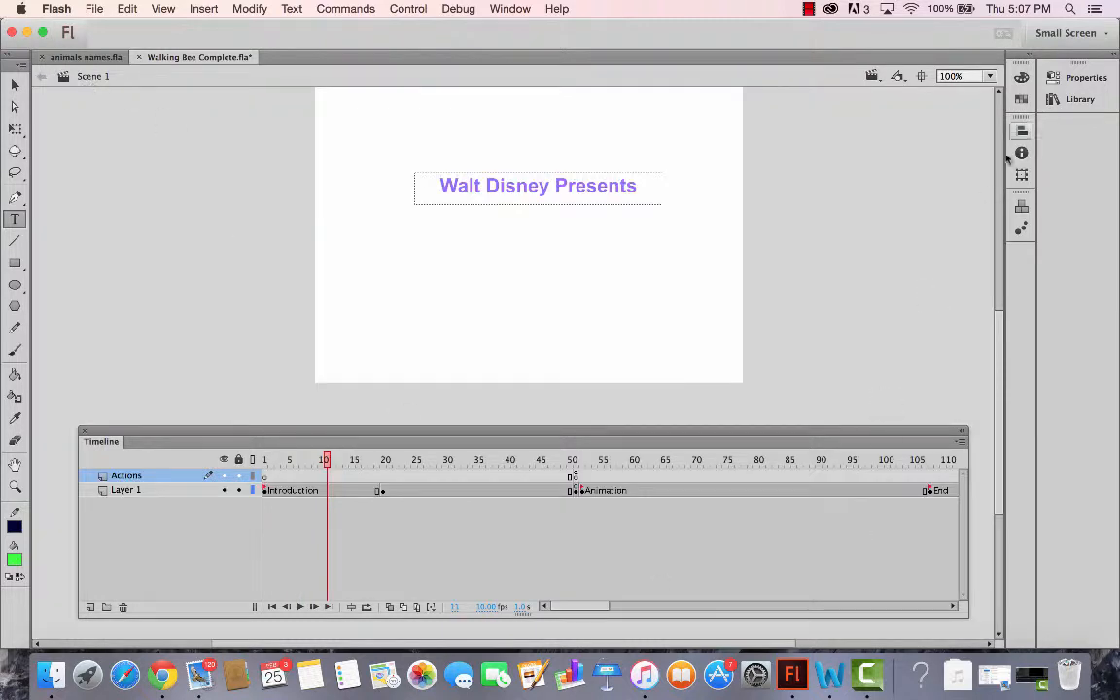
Step: Insert a keyframe at frame 129 of Layer 1
click(844, 491)
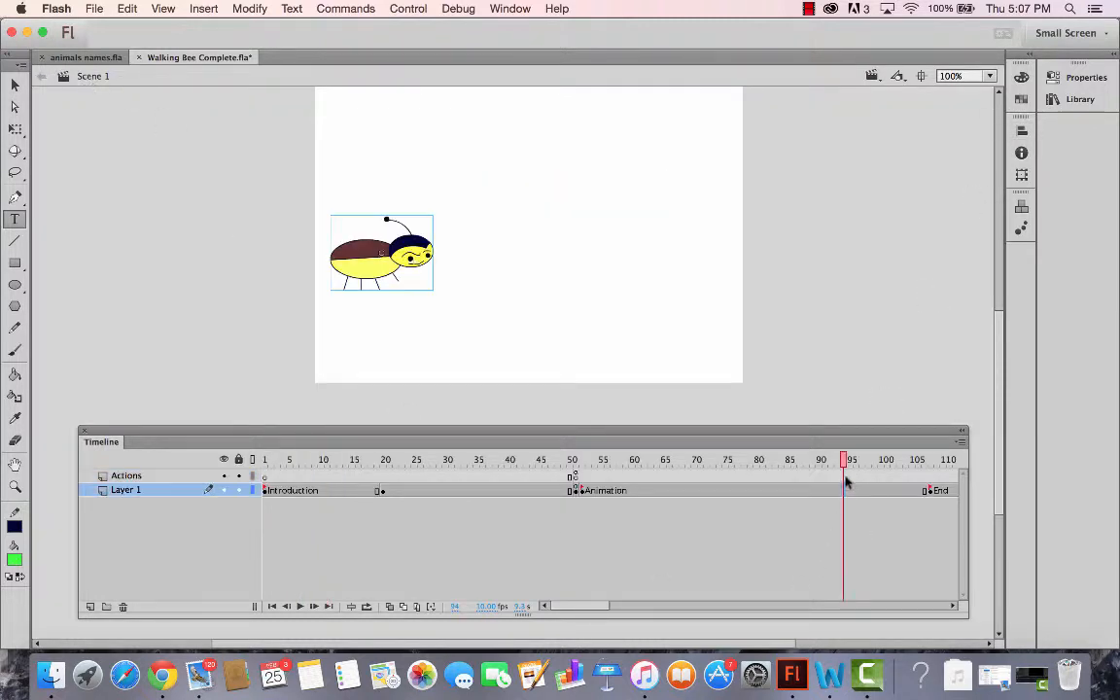
drag(844, 460, 718, 477)
click(718, 477)
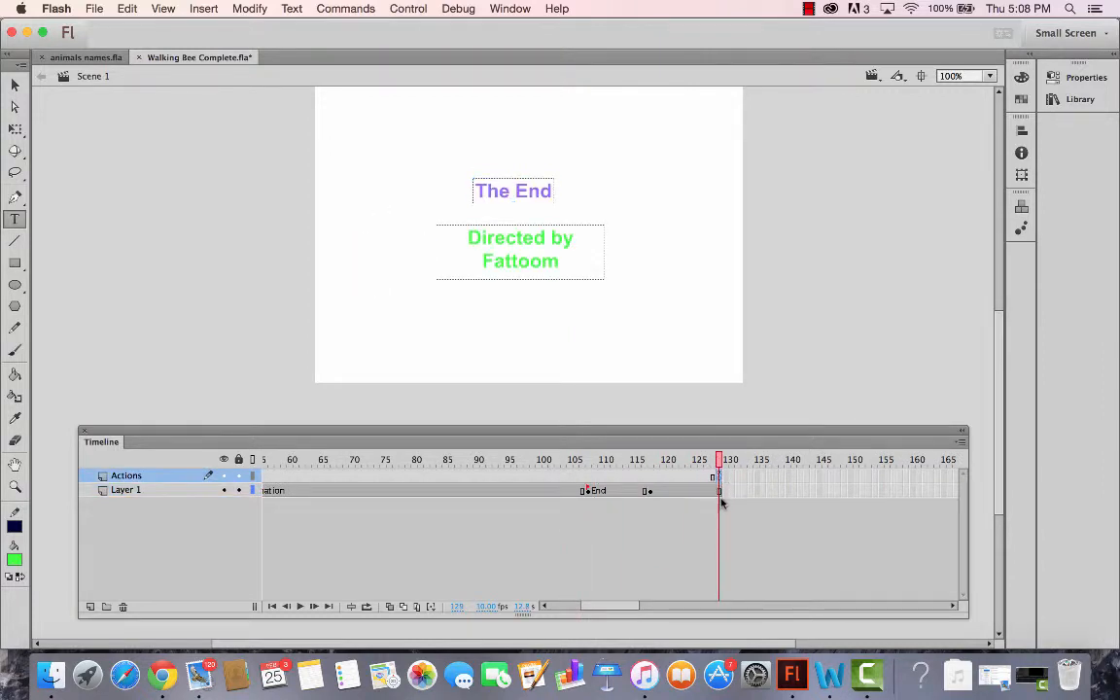
click(720, 490)
right_click(719, 491)
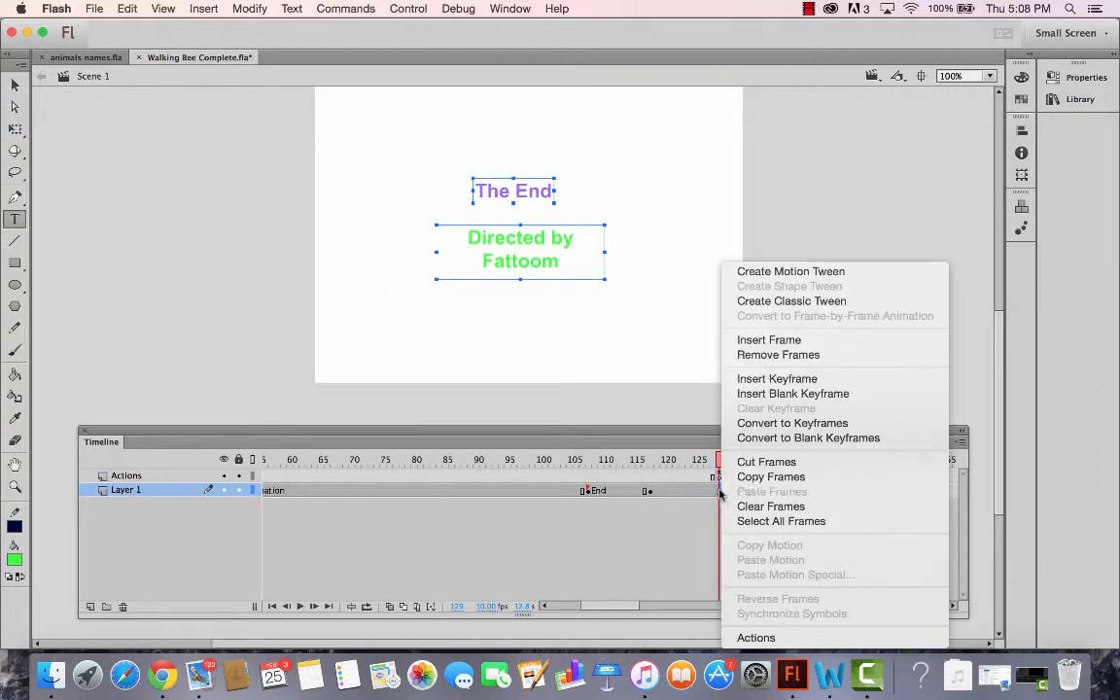
click(770, 384)
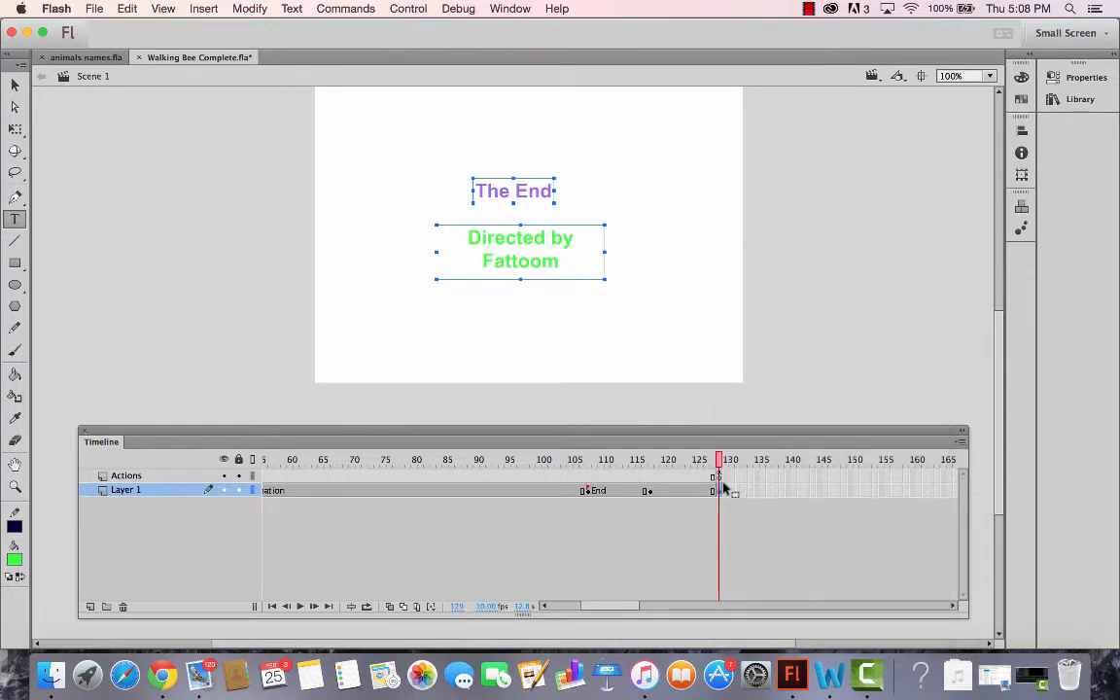
Step: Place an instance of the home button below the "Directed by" credit on frame 129 of Layer 1
click(719, 476)
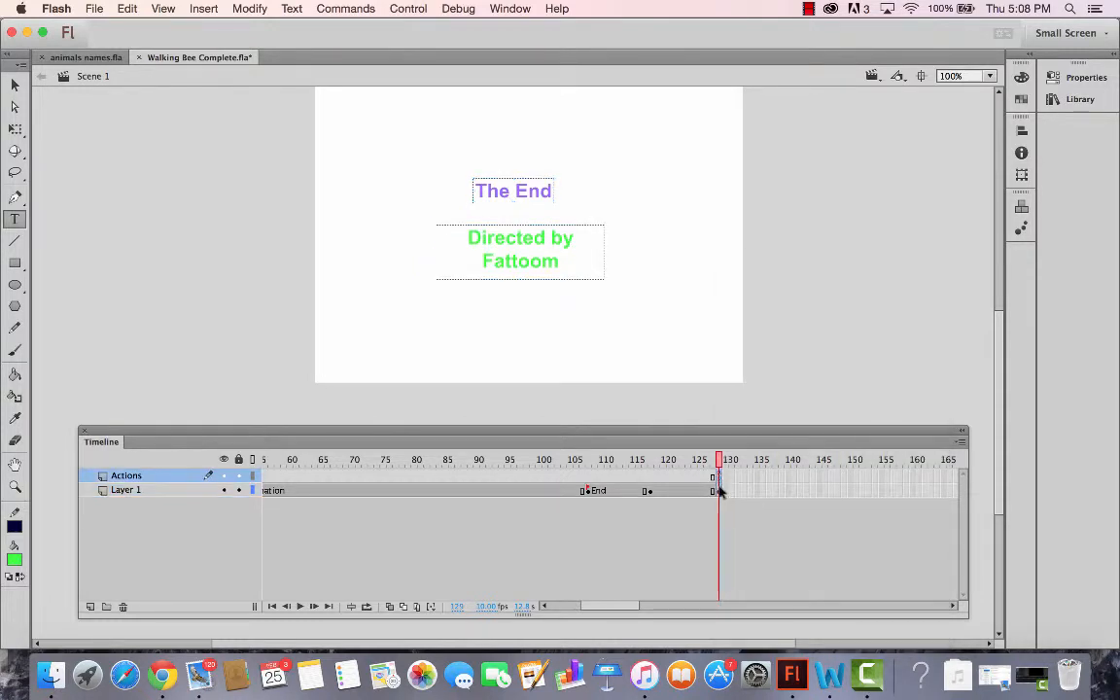
click(716, 489)
click(1077, 99)
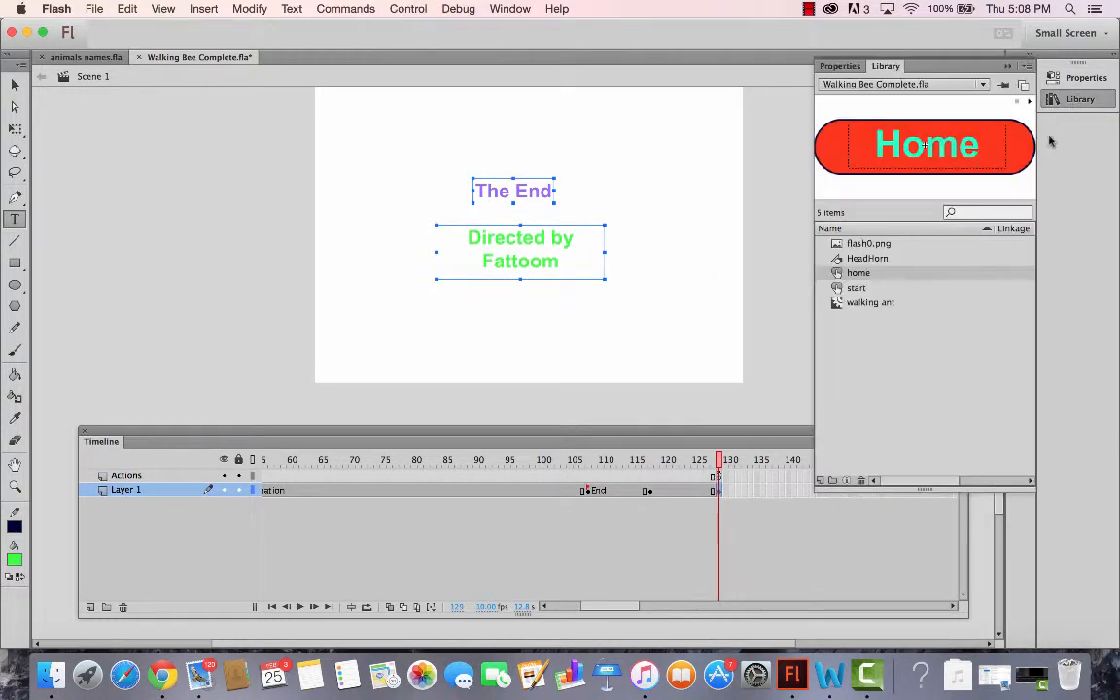
drag(849, 288, 521, 328)
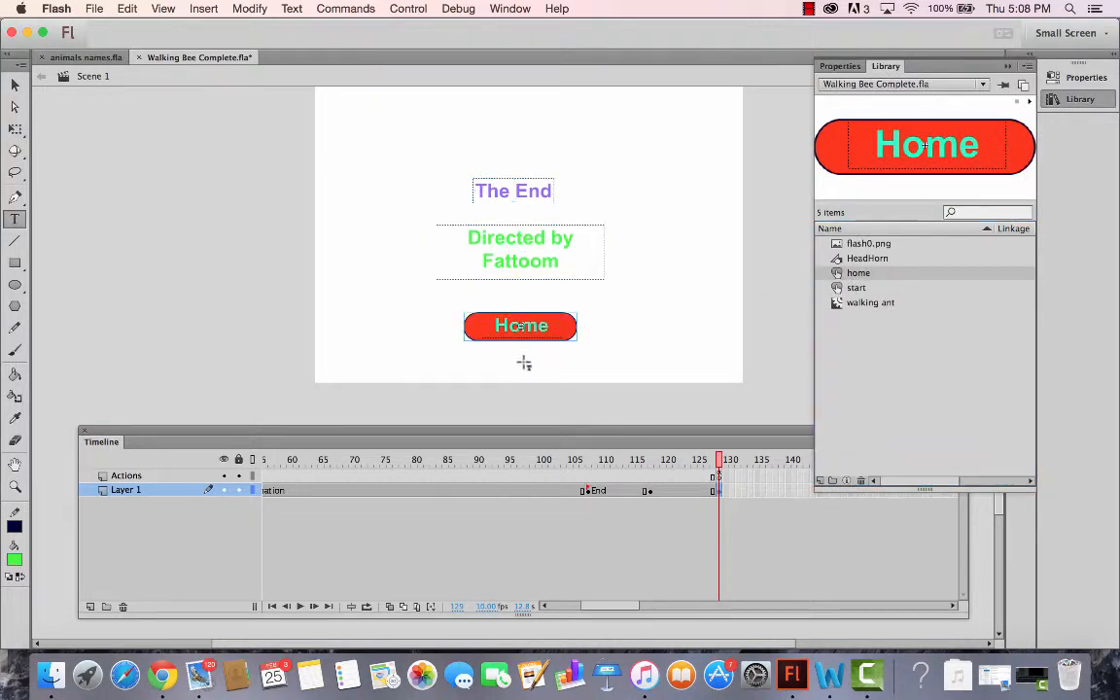
click(15, 85)
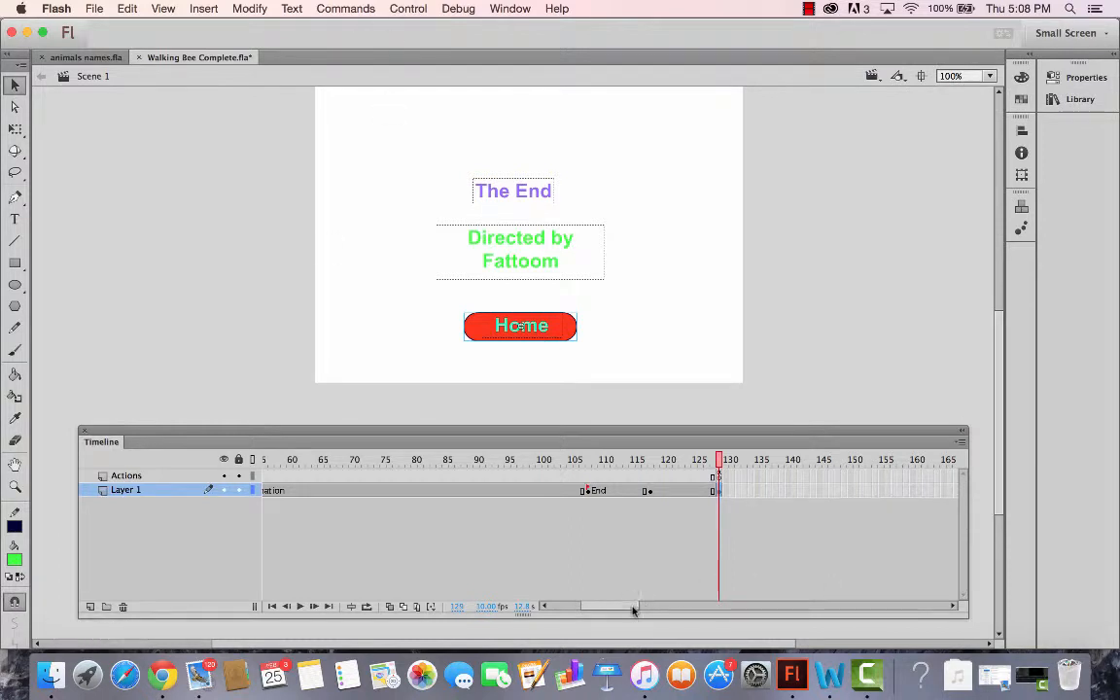
Step: Apply the ActionScript "Click to Go to Frame and Play" code snippet to the Home button, accepting an automatically created instance name
drag(633, 609, 518, 603)
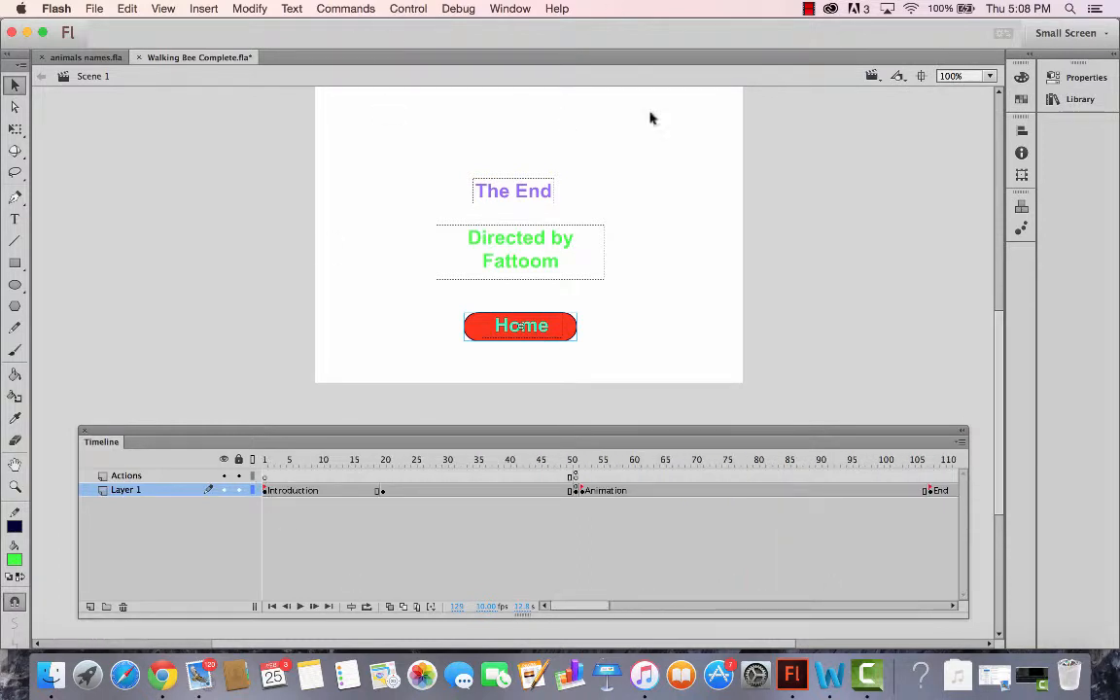
click(509, 8)
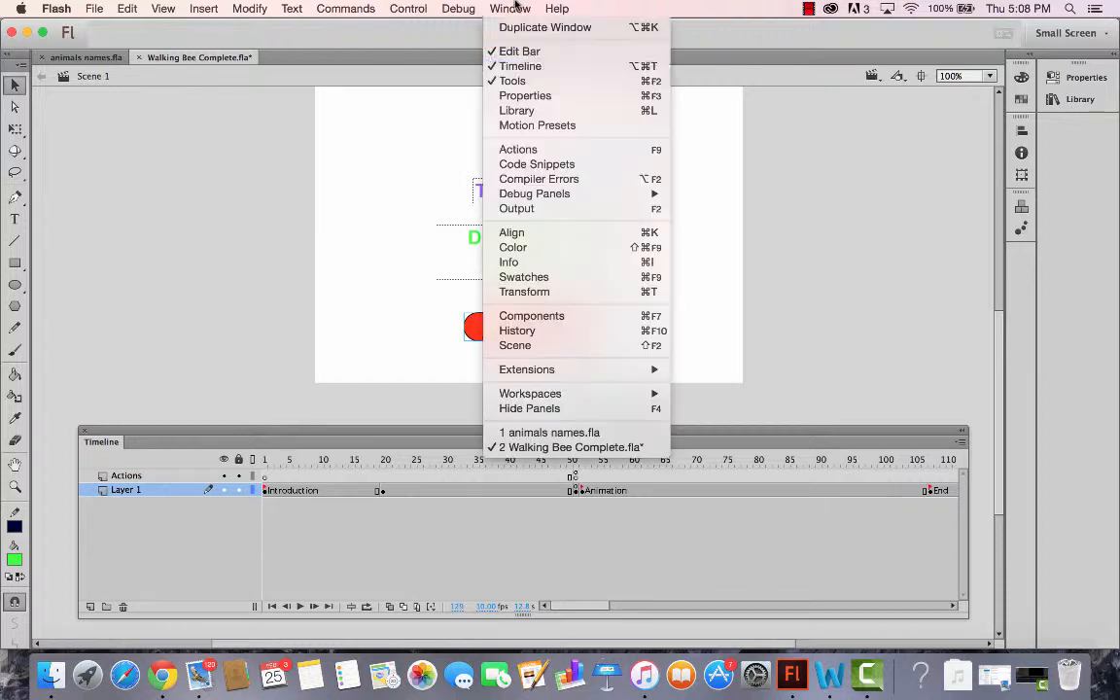
click(537, 164)
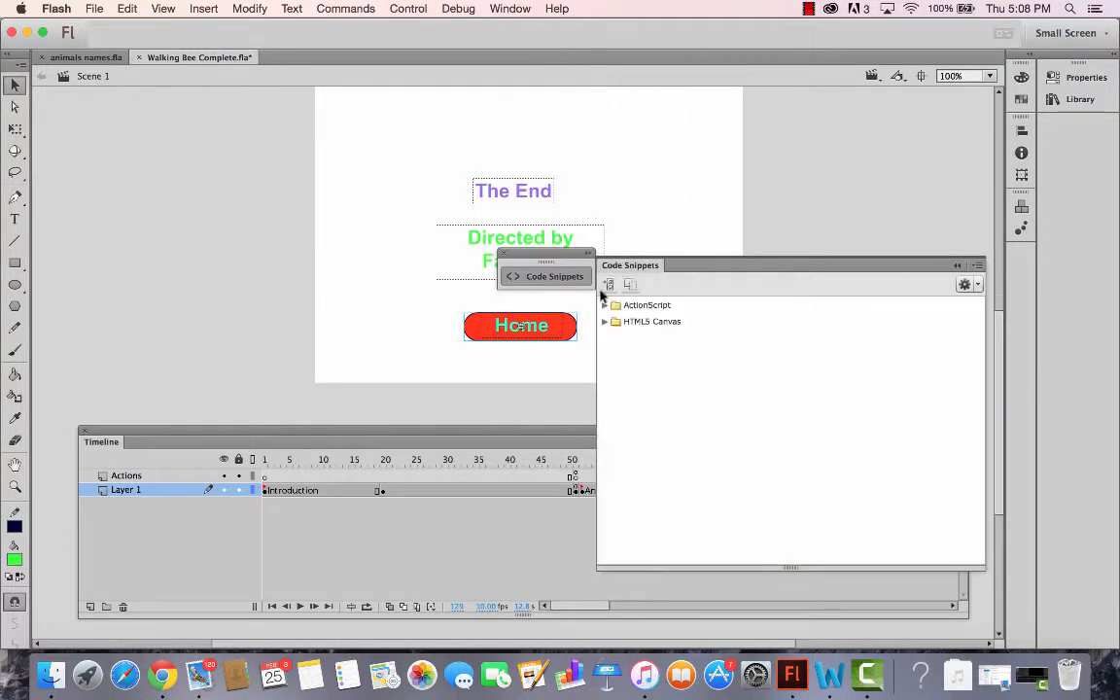
click(605, 305)
click(617, 338)
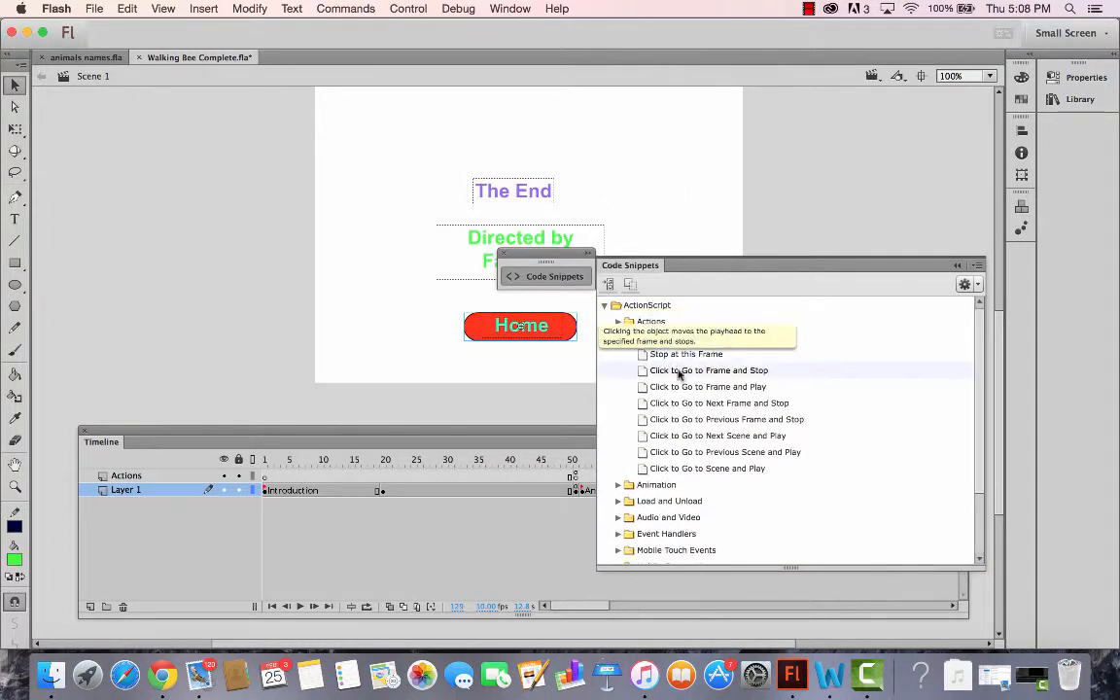
double_click(688, 387)
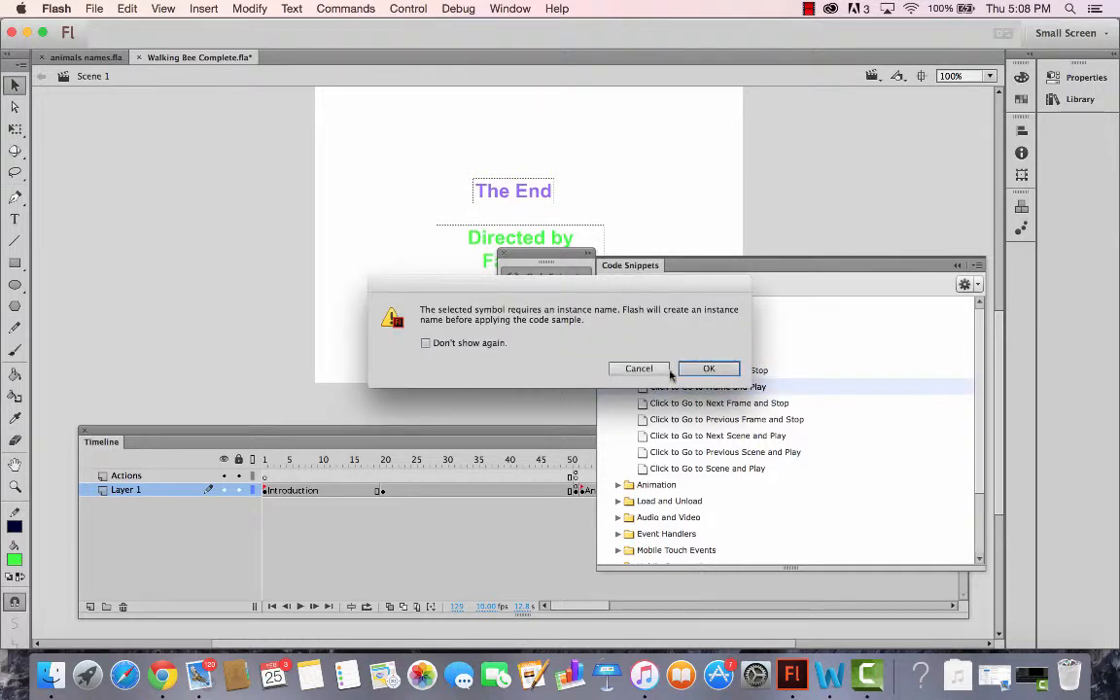
click(709, 367)
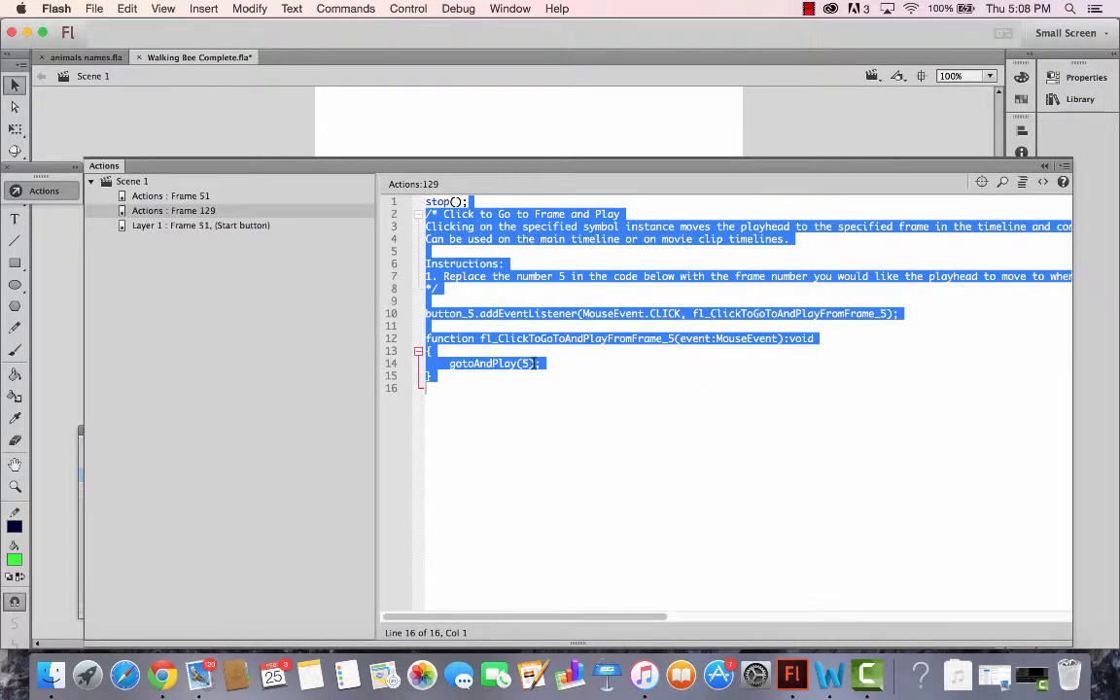
Step: Change the Home button's gotoAndPlay target in the frame 129 code to 'Introduction' and close the code editor
click(525, 364)
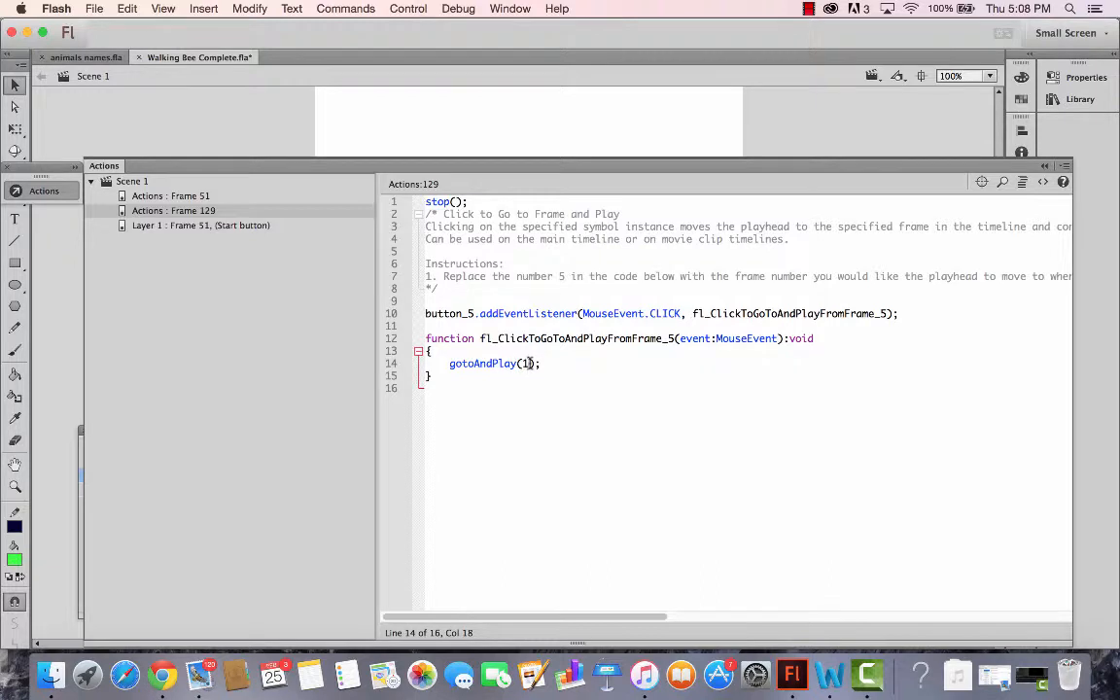
text('INTRODUC)
key(BackSpace)
key(BackSpace)
key(BackSpace)
key(BackSpace)
key(BackSpace)
key(BackSpace)
key(BackSpace)
key(BackSpace)
text(Introduction)
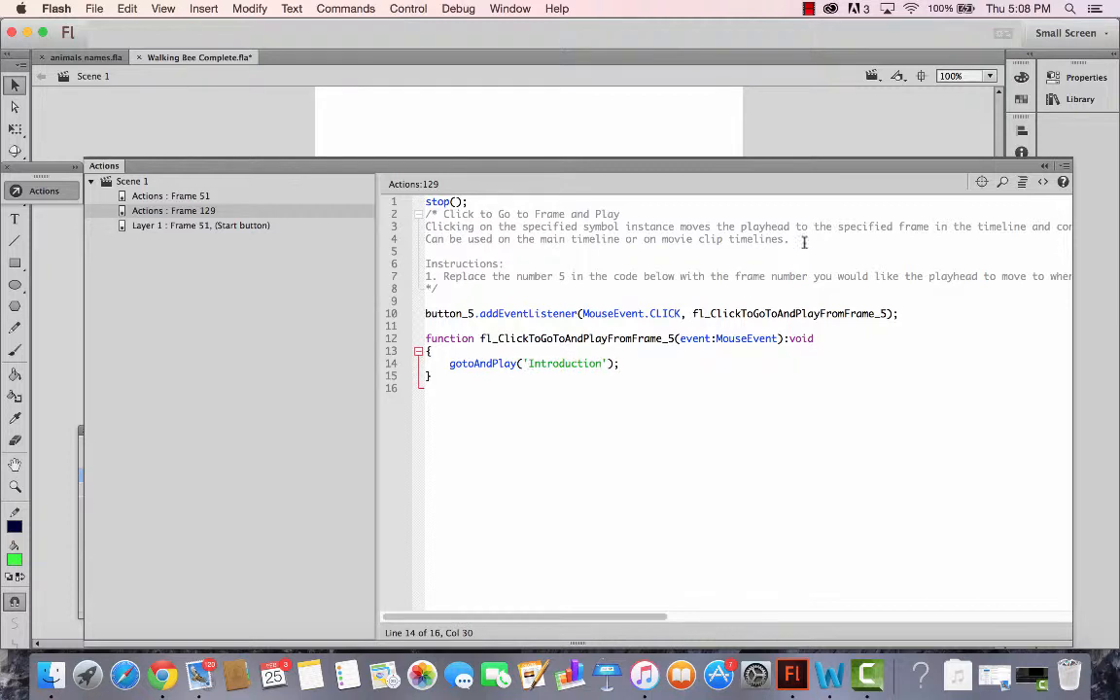
click(1022, 181)
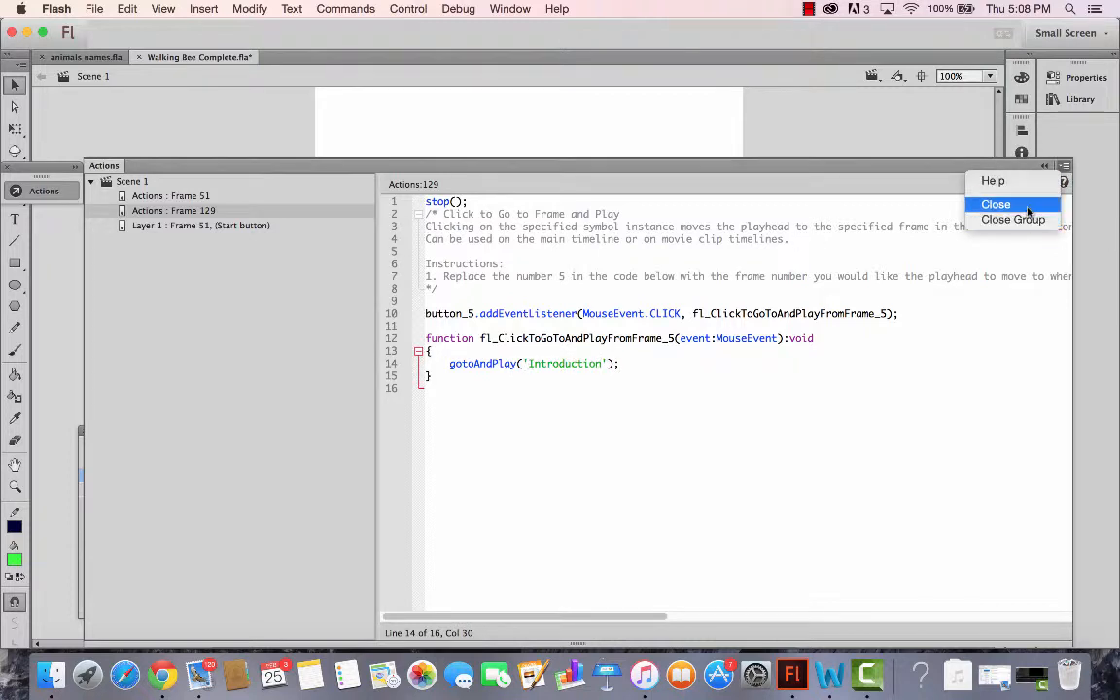
click(994, 207)
Step: Add a new layer named "Sounds" directly above Layer 1
click(272, 491)
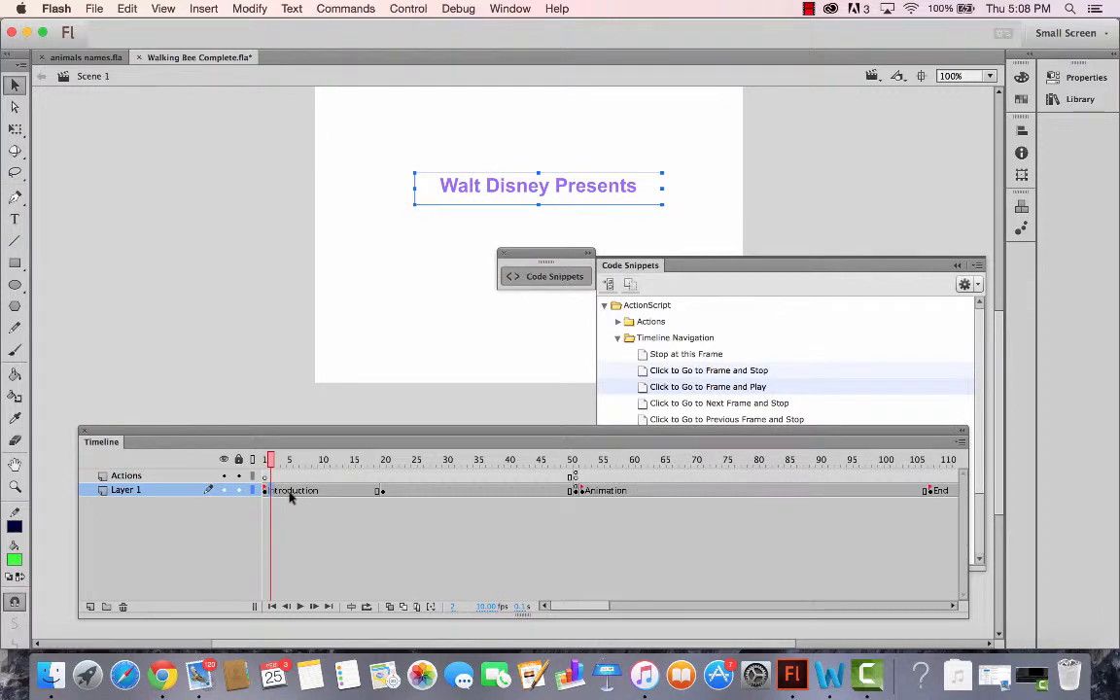
drag(278, 461, 5, 389)
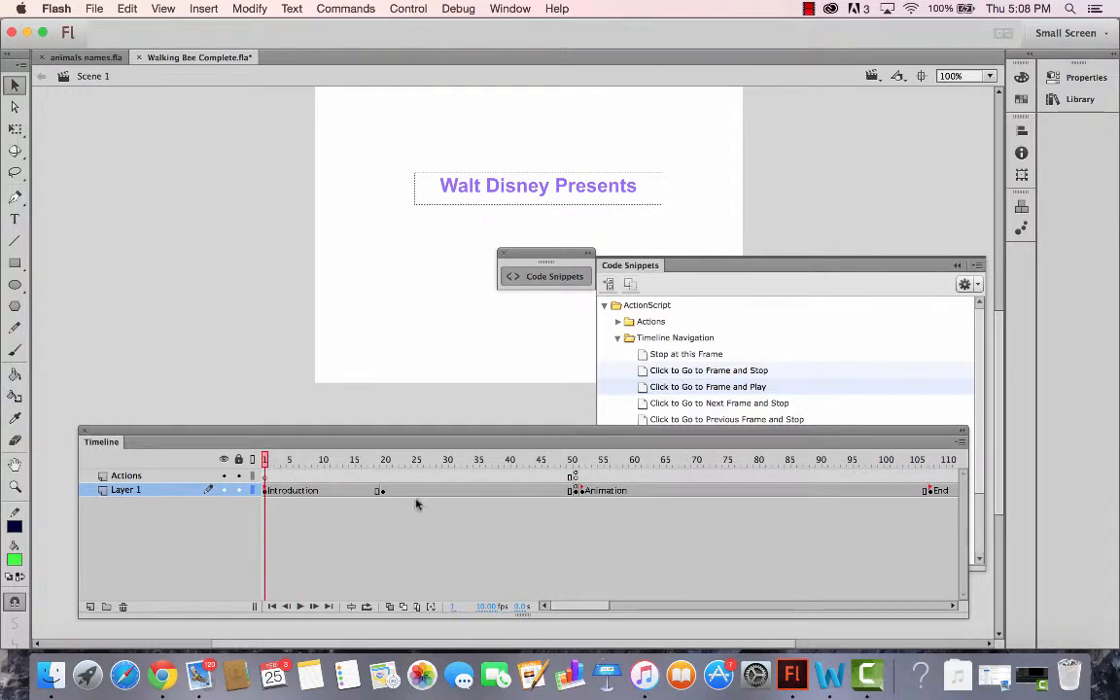
drag(263, 460, 801, 467)
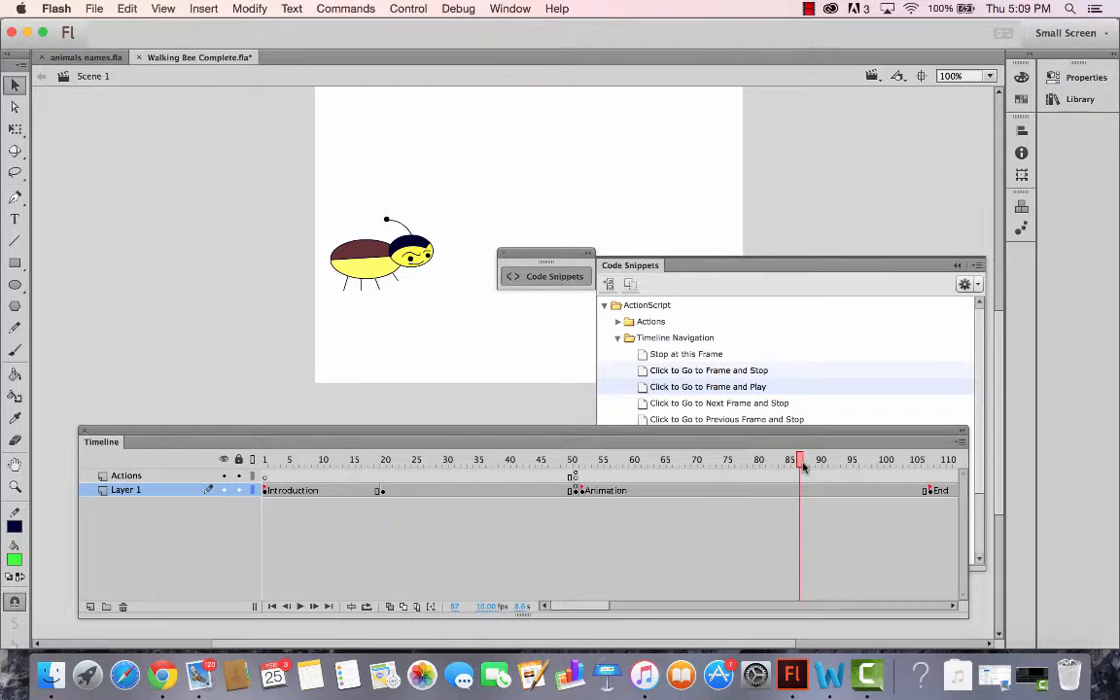
click(580, 489)
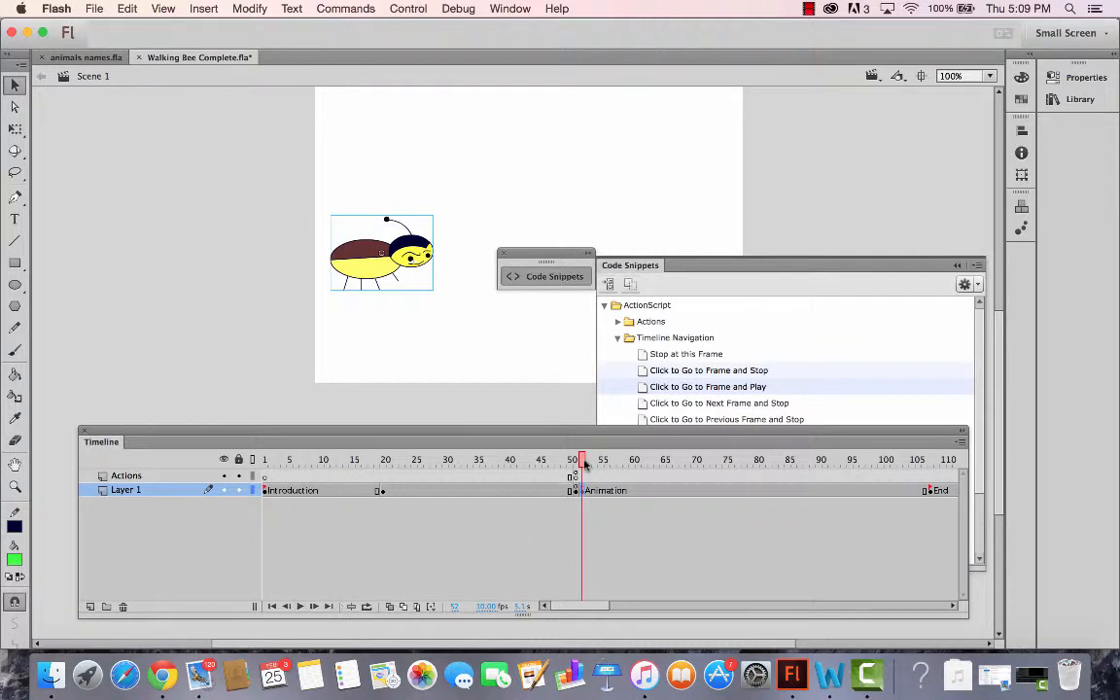
click(583, 465)
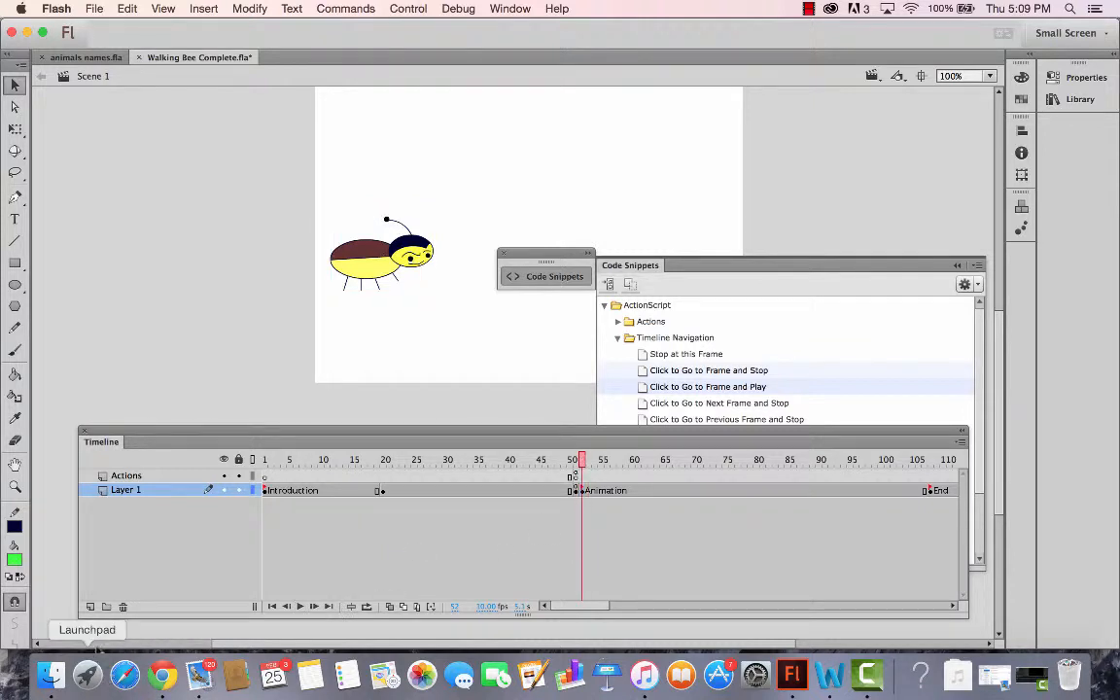
click(90, 605)
double_click(123, 490)
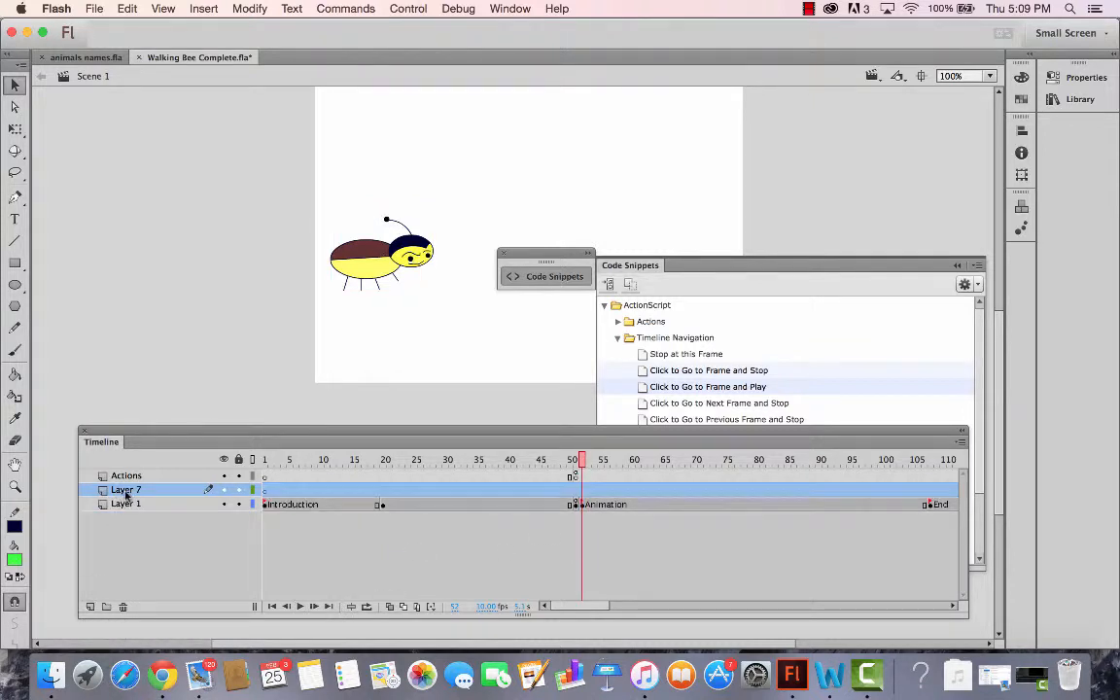
text(s)
click(580, 545)
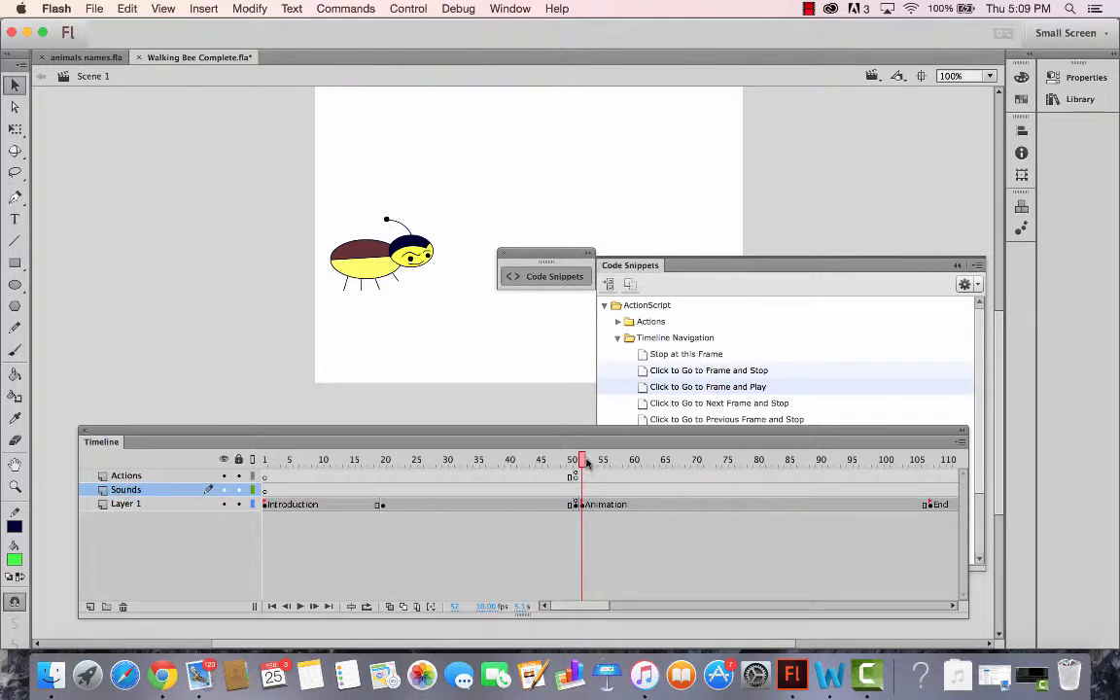
Step: Insert a keyframe at frame 52 of the Sounds layer, where the Animation section begins
drag(586, 462, 573, 462)
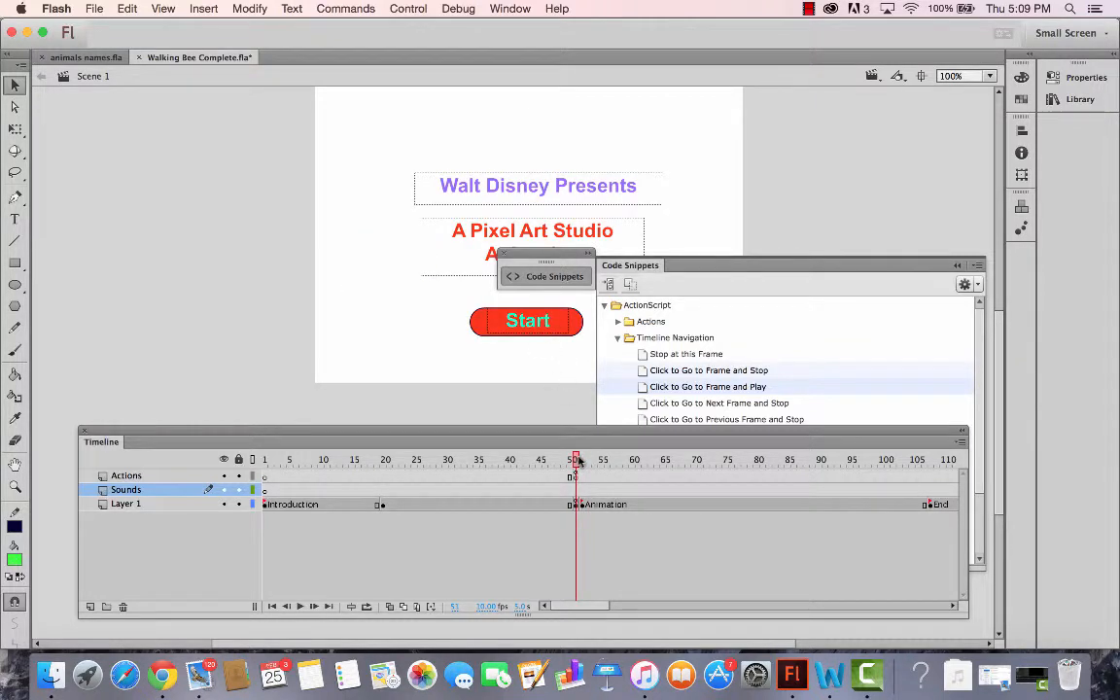
drag(577, 461, 581, 460)
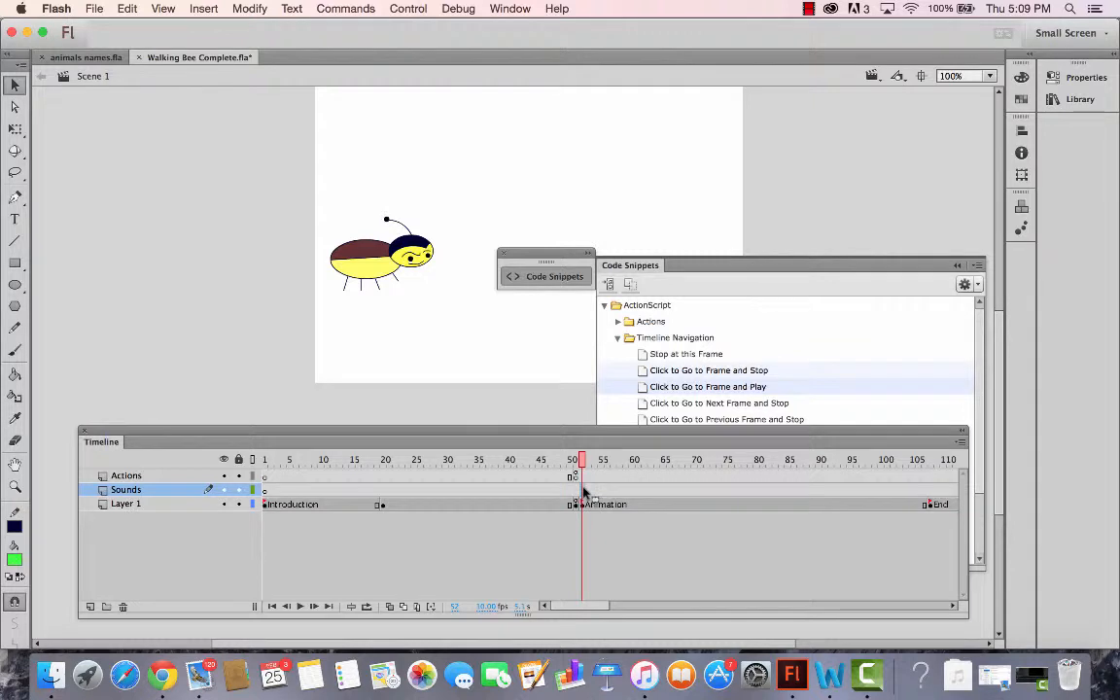
right_click(584, 493)
click(646, 382)
Step: Search for "mouse" and import the Mouse Double Click 2 WAV sound into the library
click(92, 9)
mouse_move(167, 207)
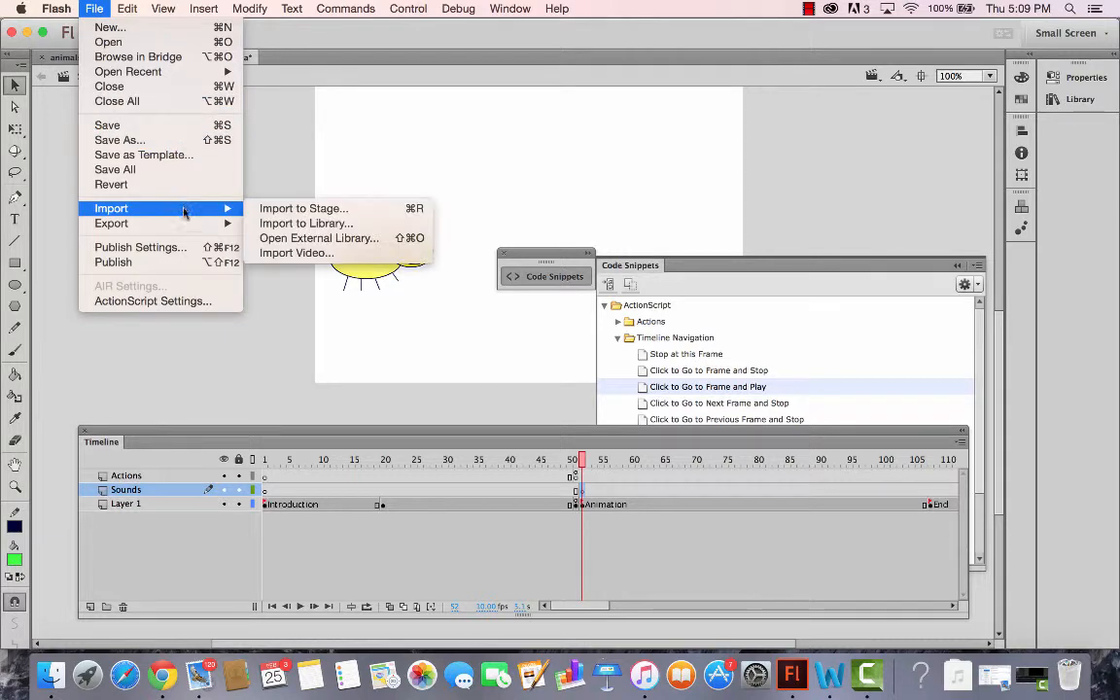
click(306, 223)
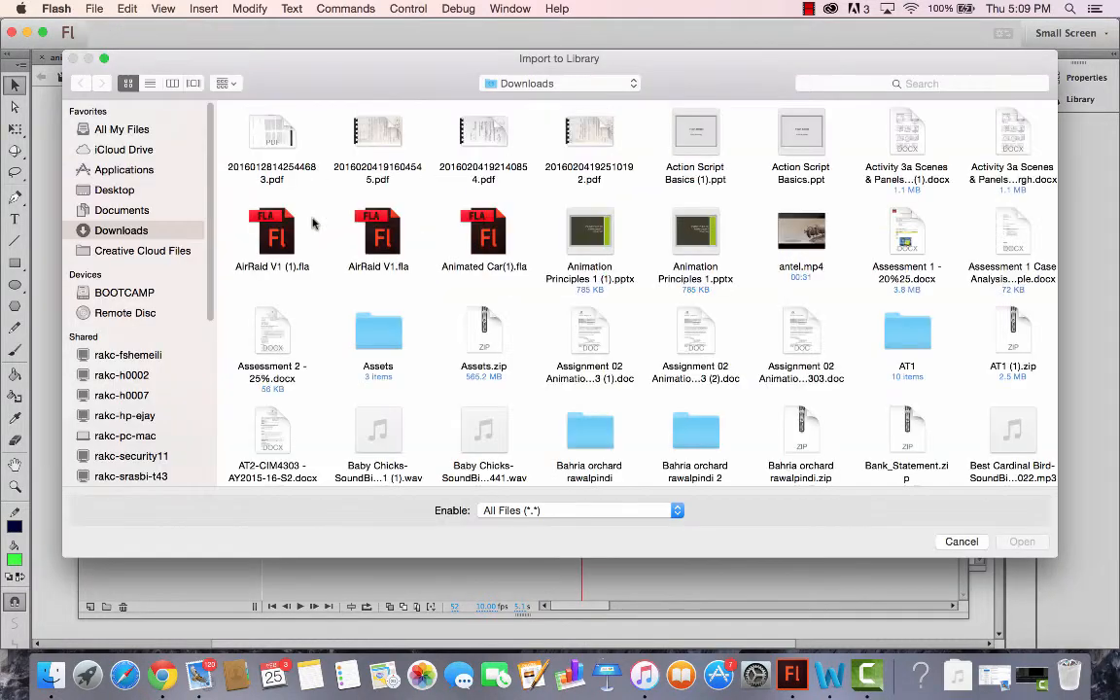
click(920, 83)
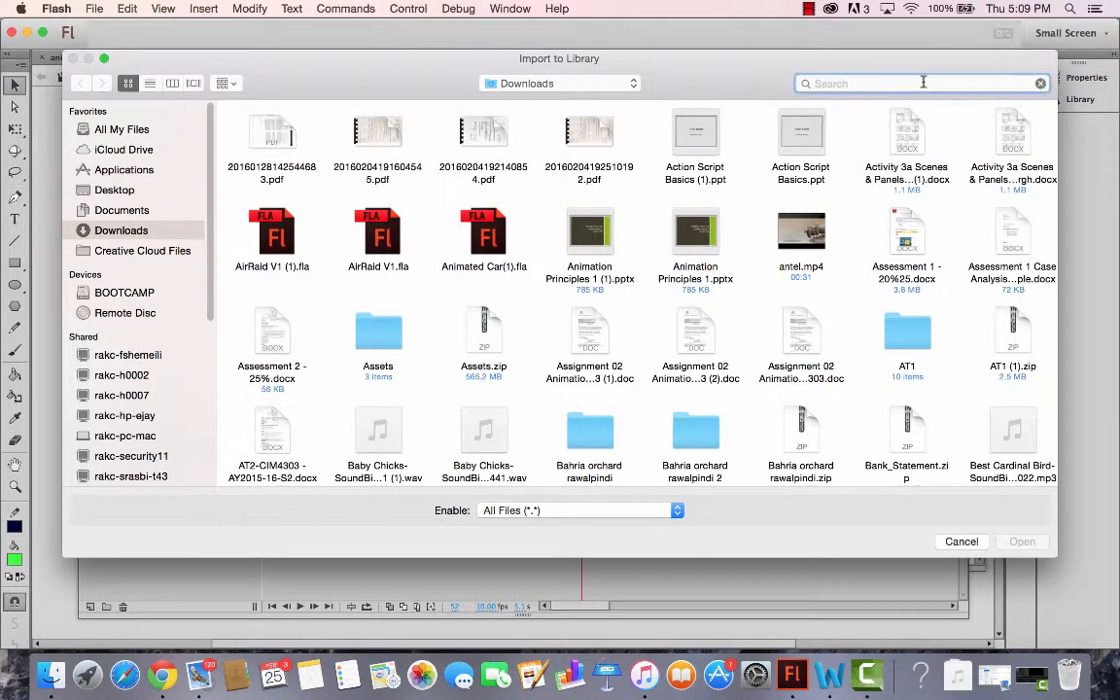
text(mouse)
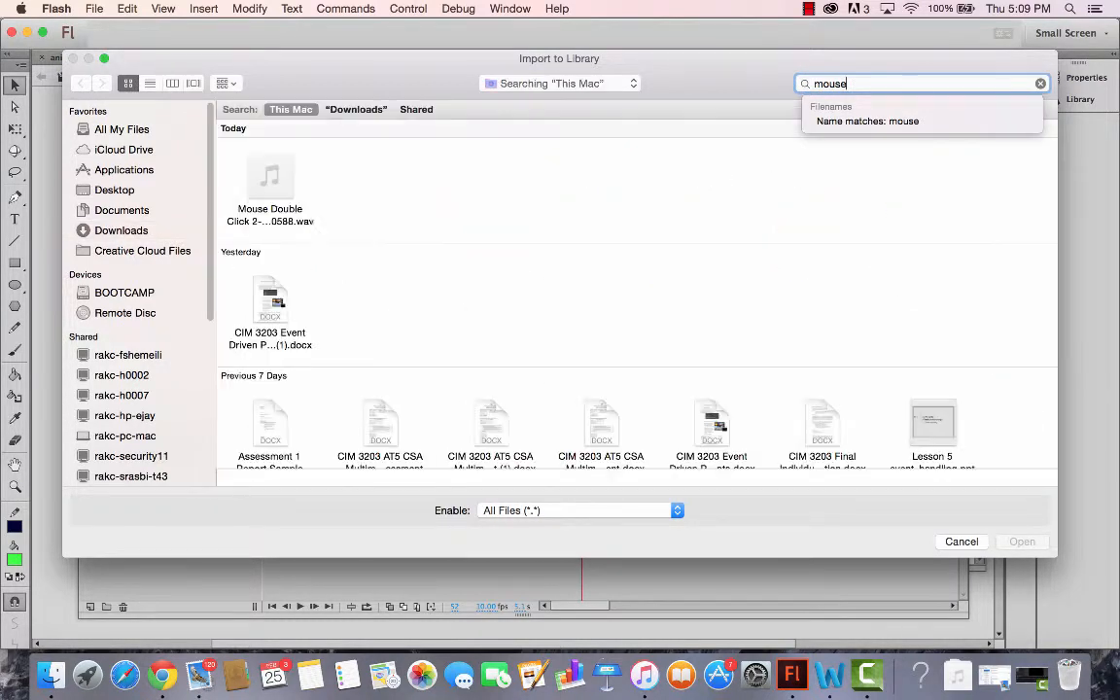
double_click(269, 176)
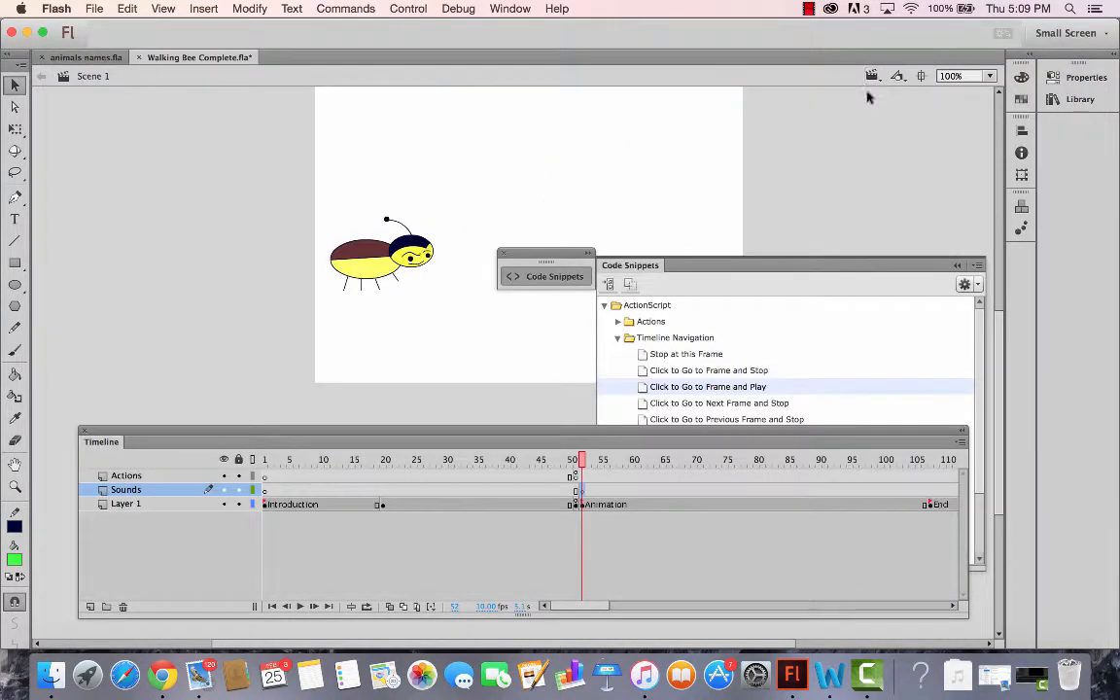
Step: Search for "screa" and import Screaming-SoundBible.com-1597978996.wav into the library
click(94, 9)
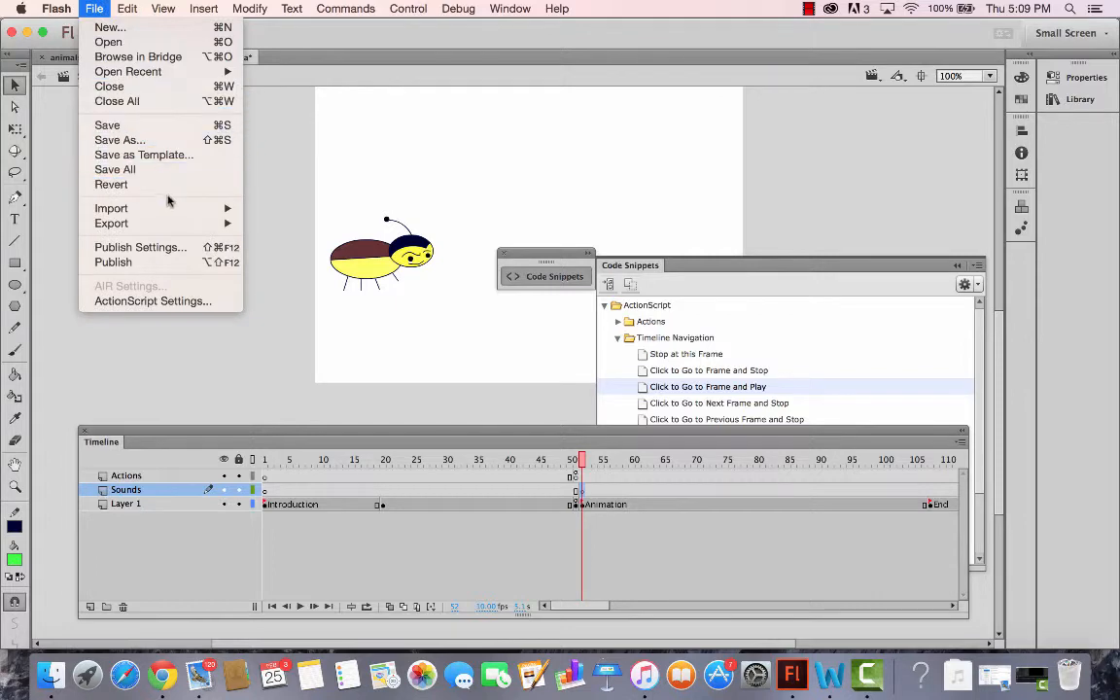
mouse_move(156, 208)
click(291, 223)
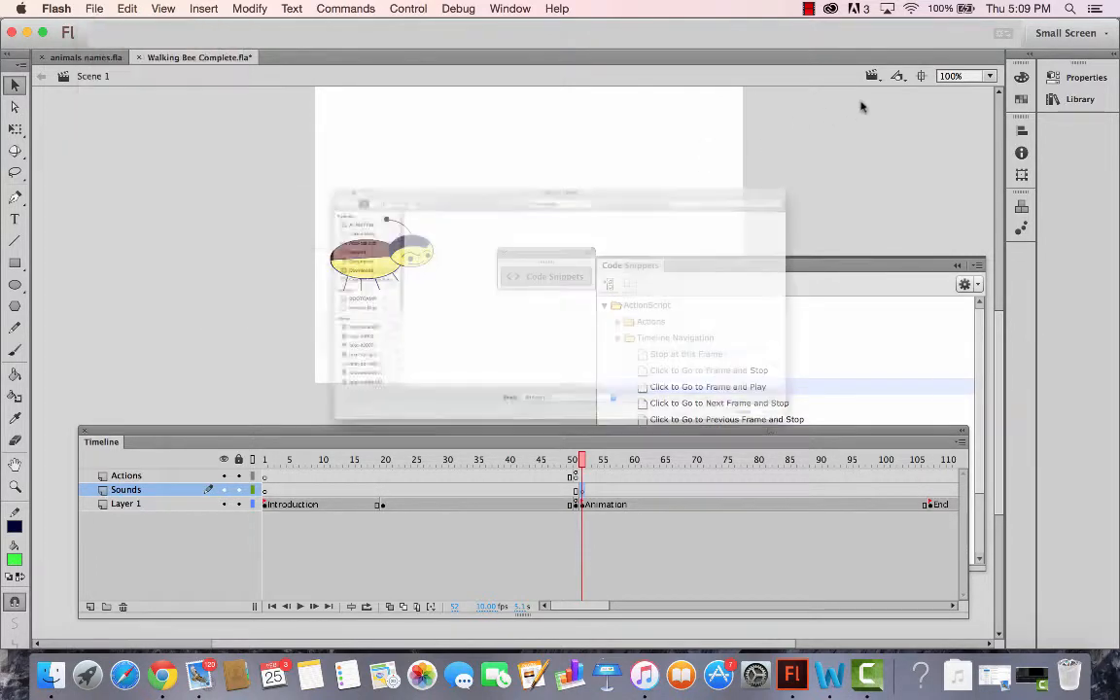
click(859, 88)
text(screa)
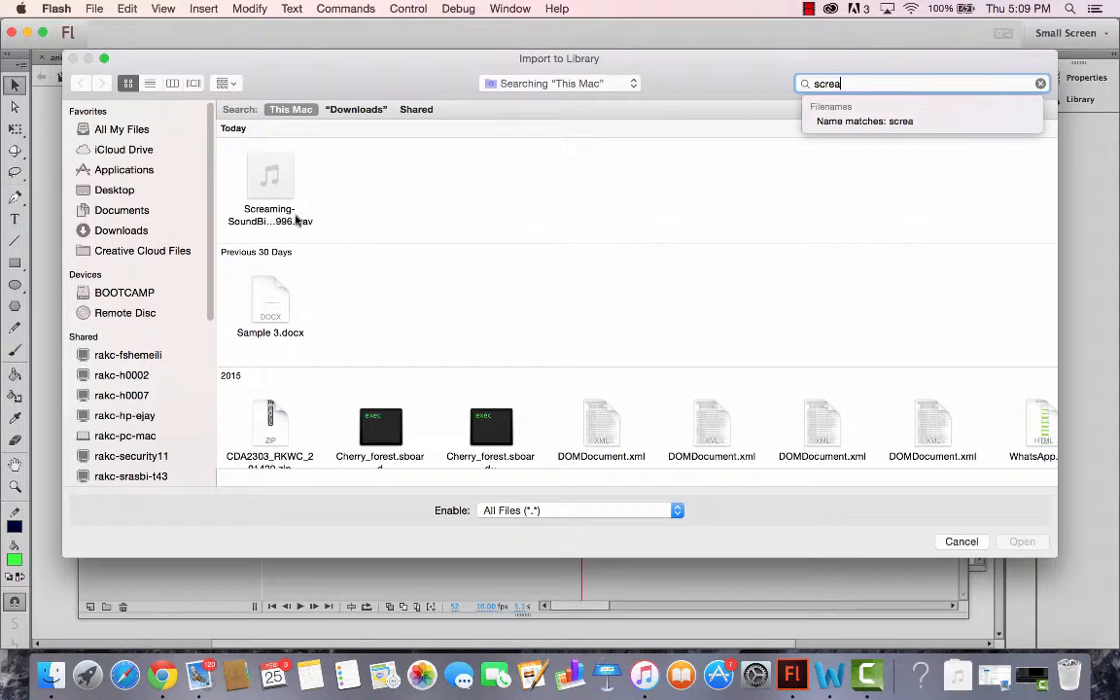
click(258, 164)
click(285, 181)
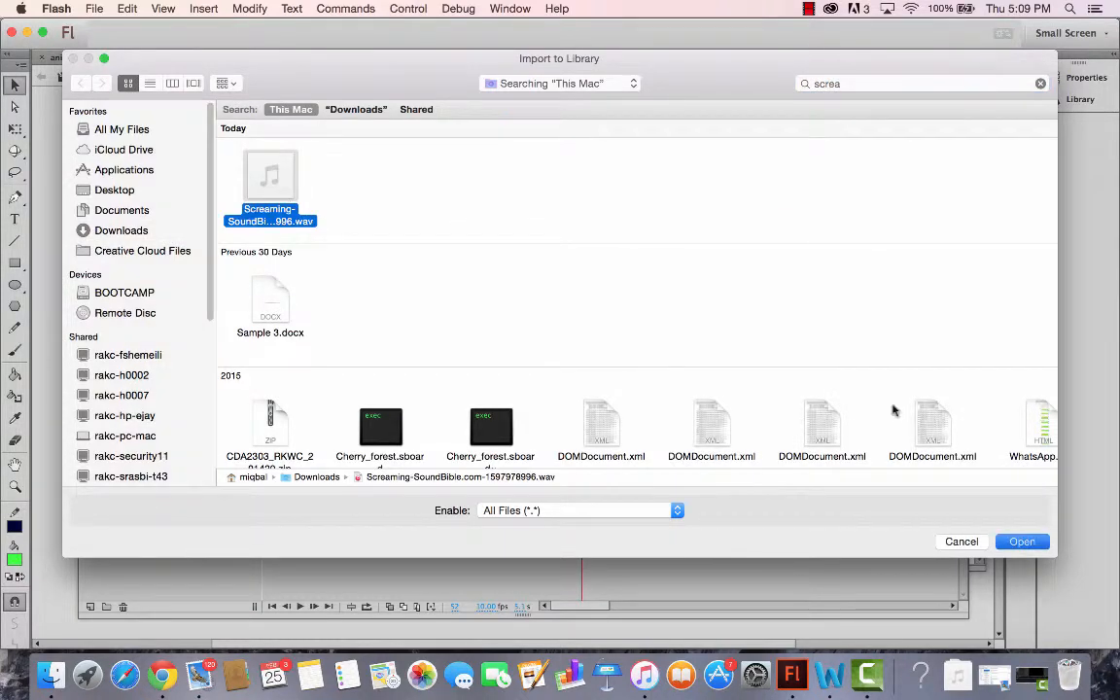
click(1012, 541)
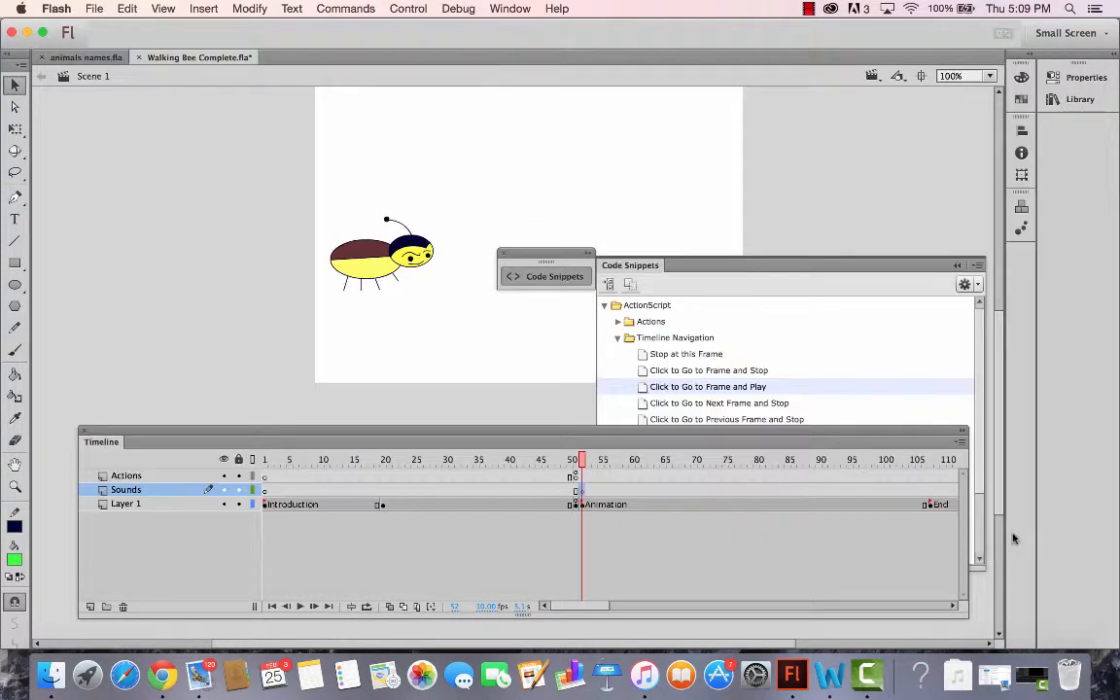
Step: Search for "baby" and import Baby Chicks-SoundBible.com-2811441.wav into the library
click(97, 7)
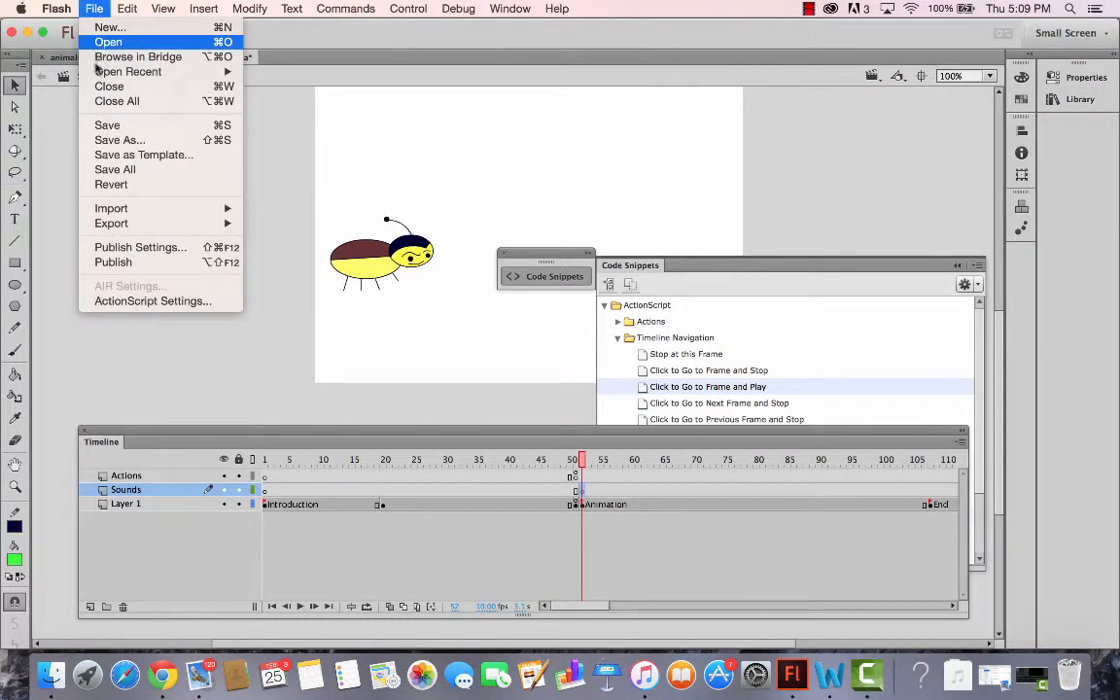
mouse_move(156, 206)
click(305, 222)
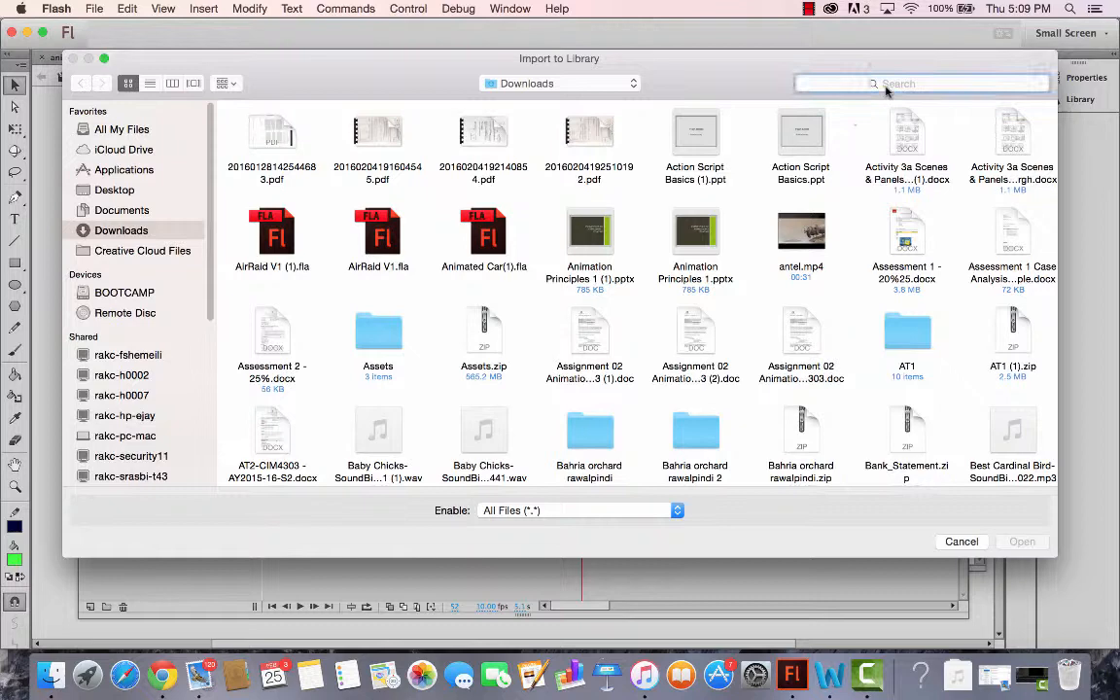
click(886, 85)
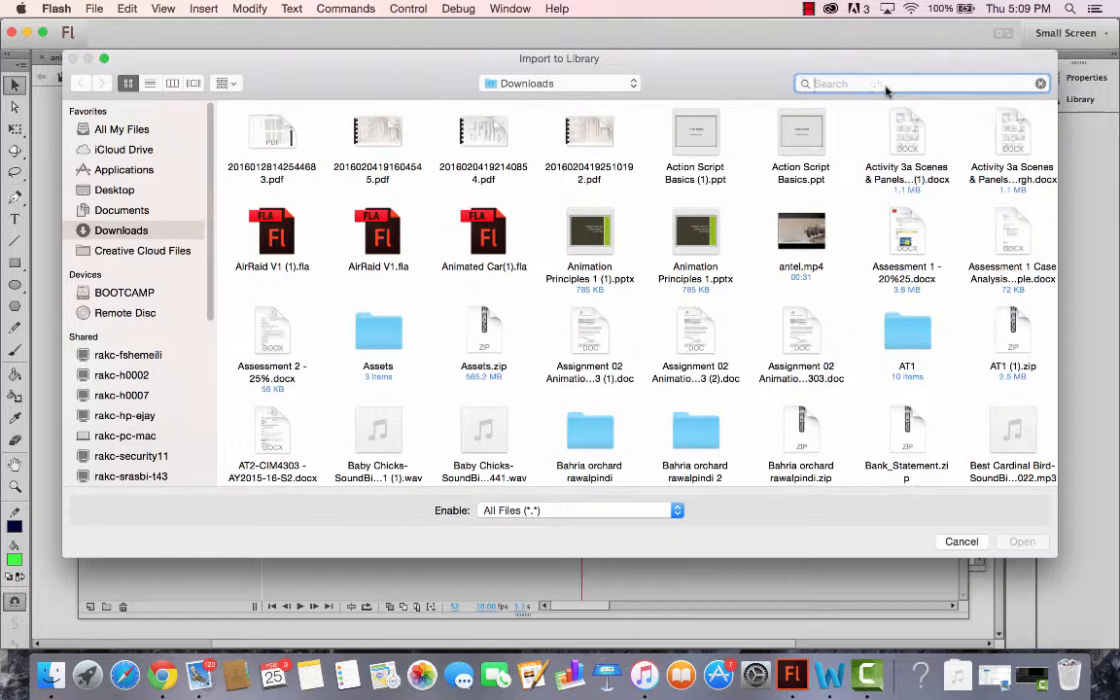
text(baby)
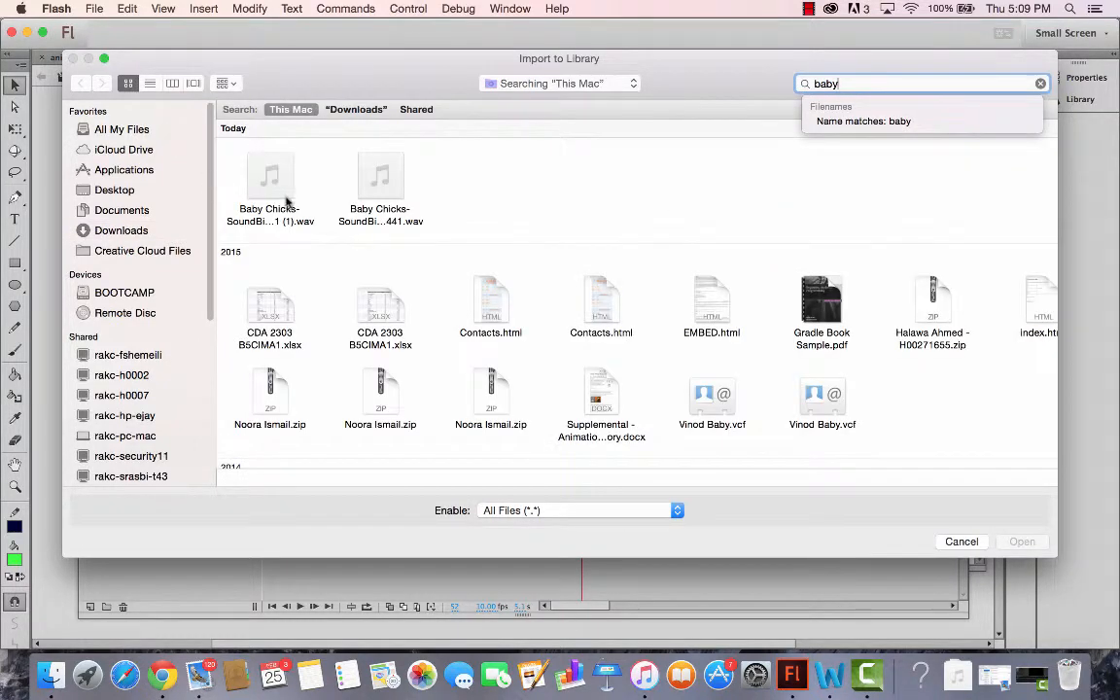
double_click(380, 180)
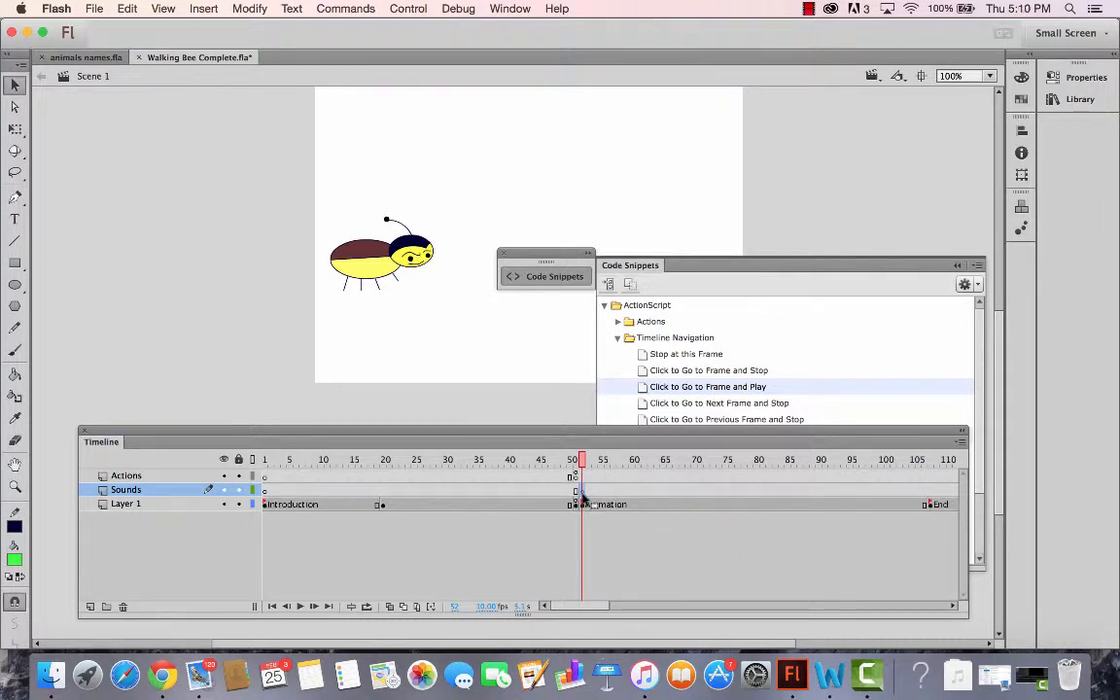
Step: Assign the Baby Chicks sound to the frame 52 keyframe of the Sounds layer
click(1081, 77)
click(936, 213)
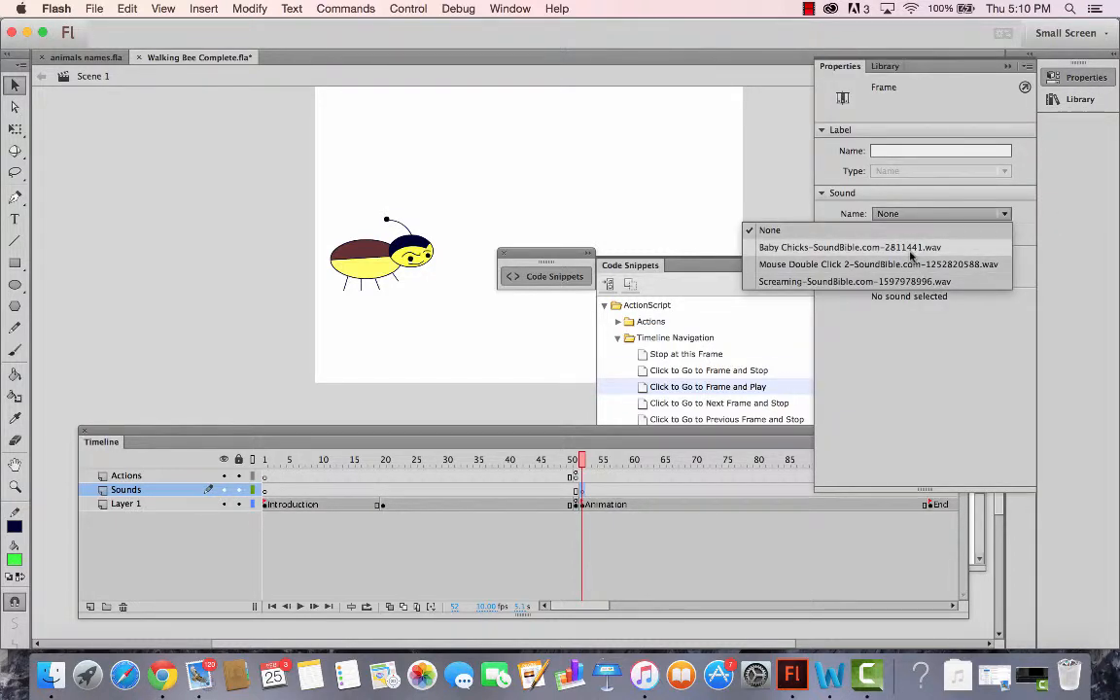
click(911, 249)
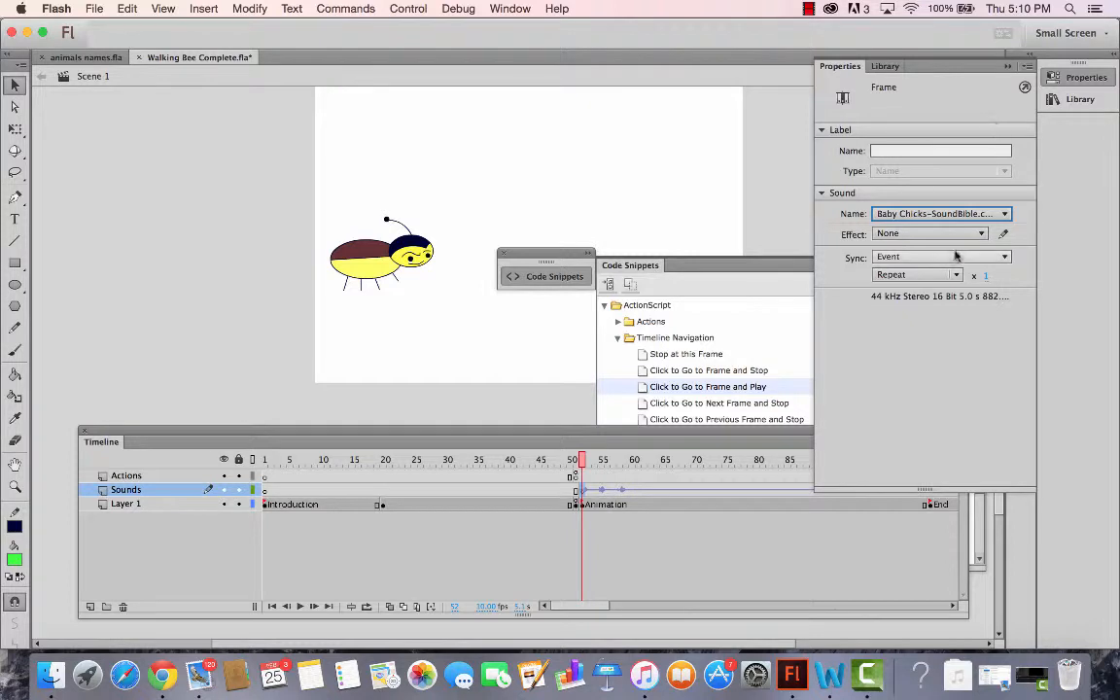
Step: Set the sync of the Baby Chicks sound at frame 52 to Stream and scrub the timeline to preview it
click(936, 258)
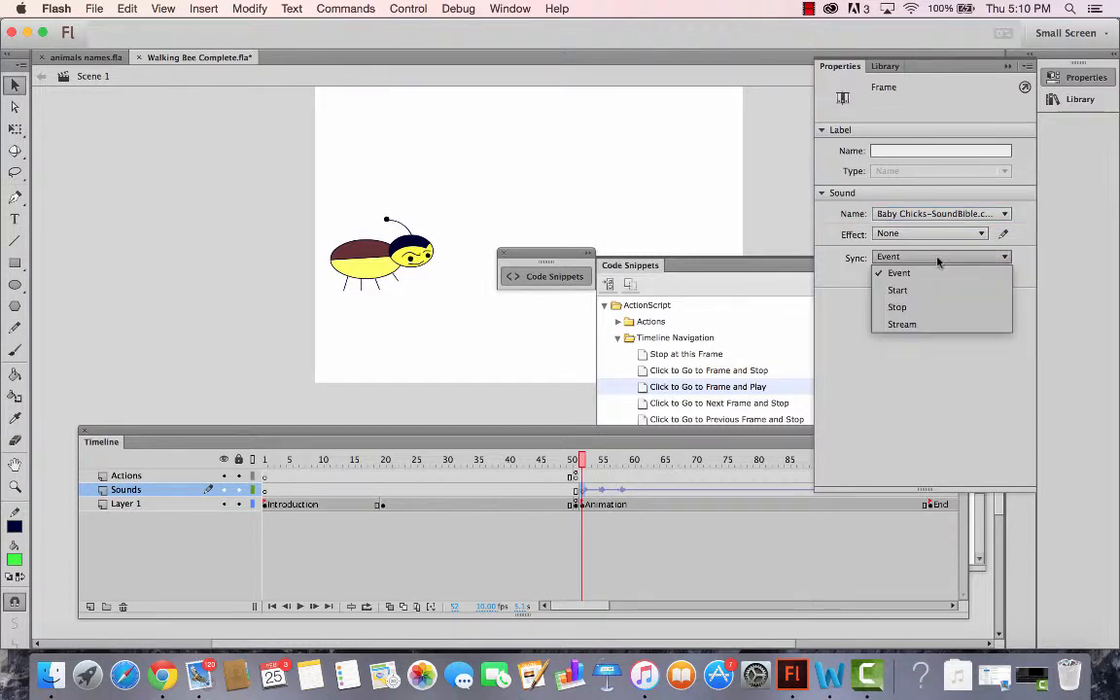
click(902, 324)
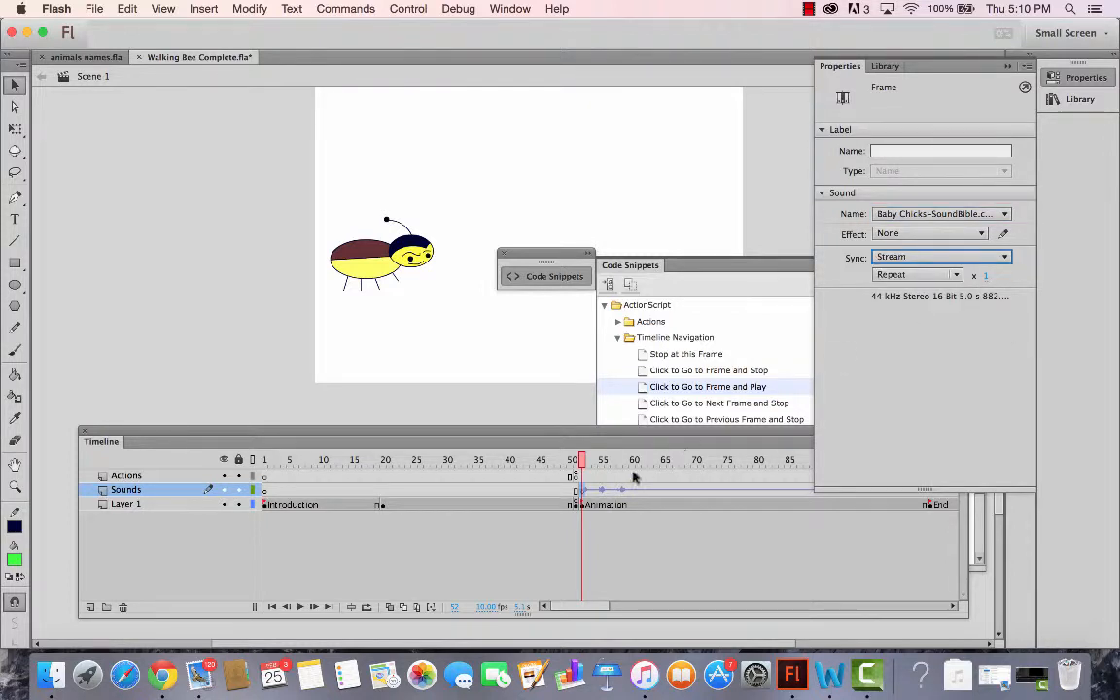
drag(586, 463, 832, 465)
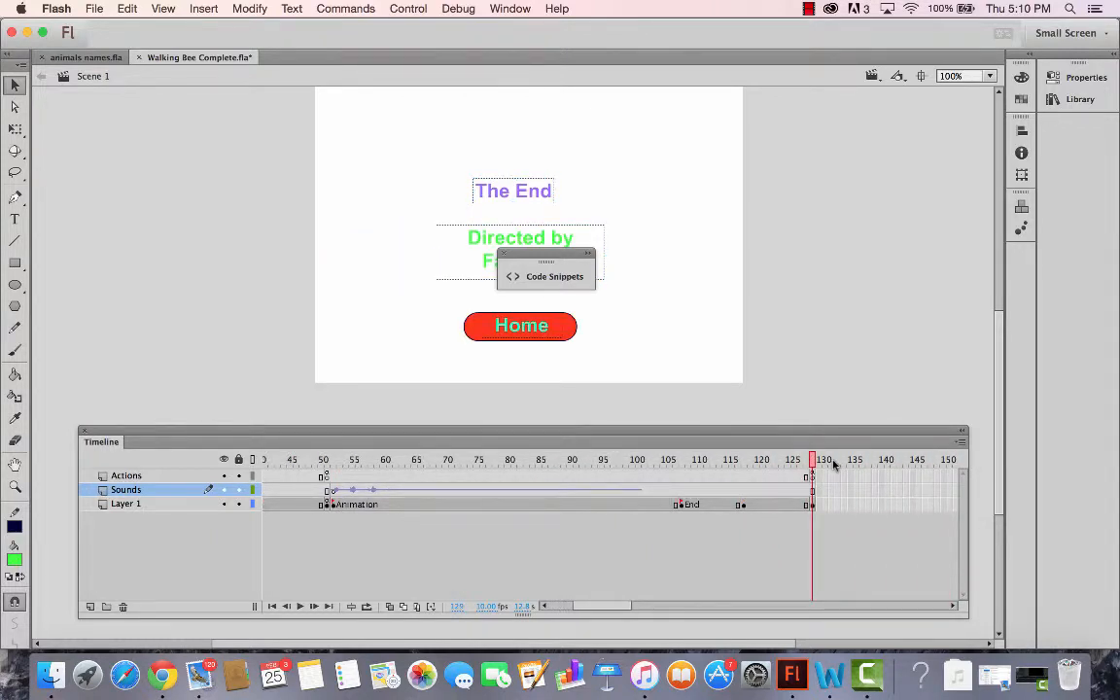
mouse_move(826, 465)
mouse_down()
mouse_move(797, 460)
mouse_move(813, 467)
mouse_up()
click(331, 492)
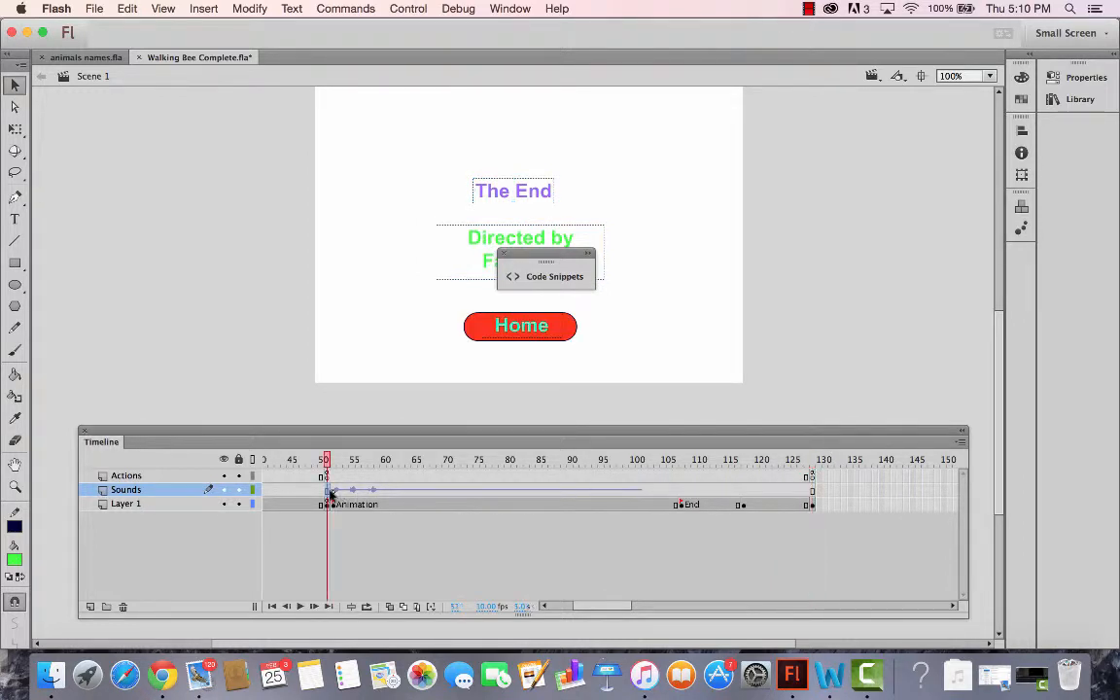
drag(327, 463, 813, 480)
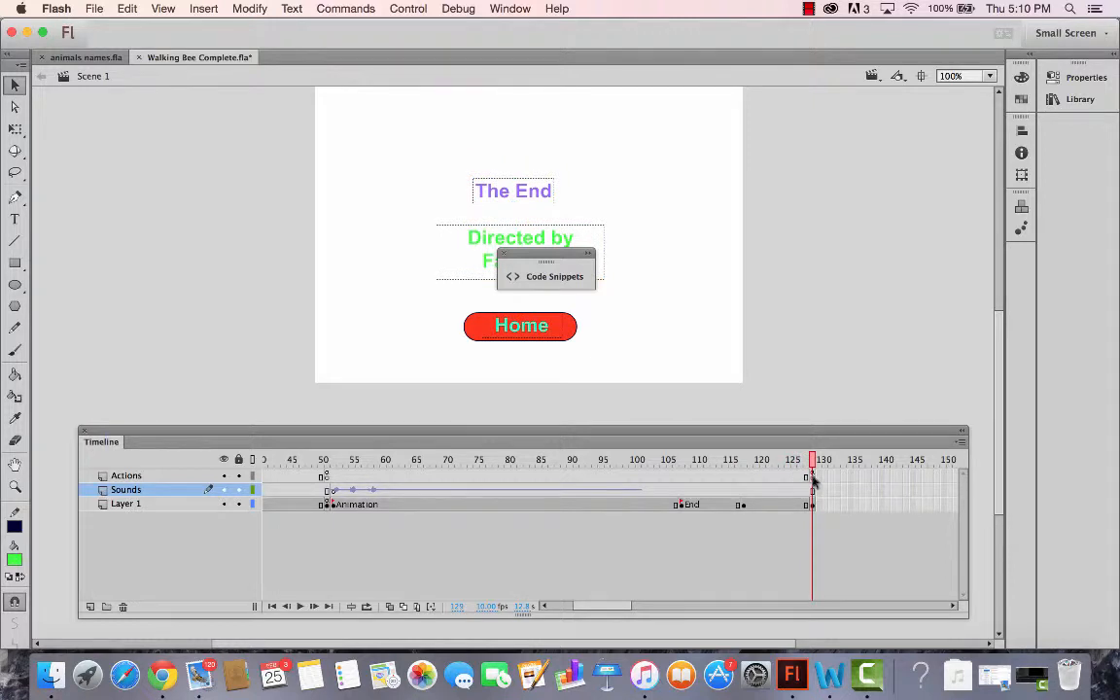
click(332, 496)
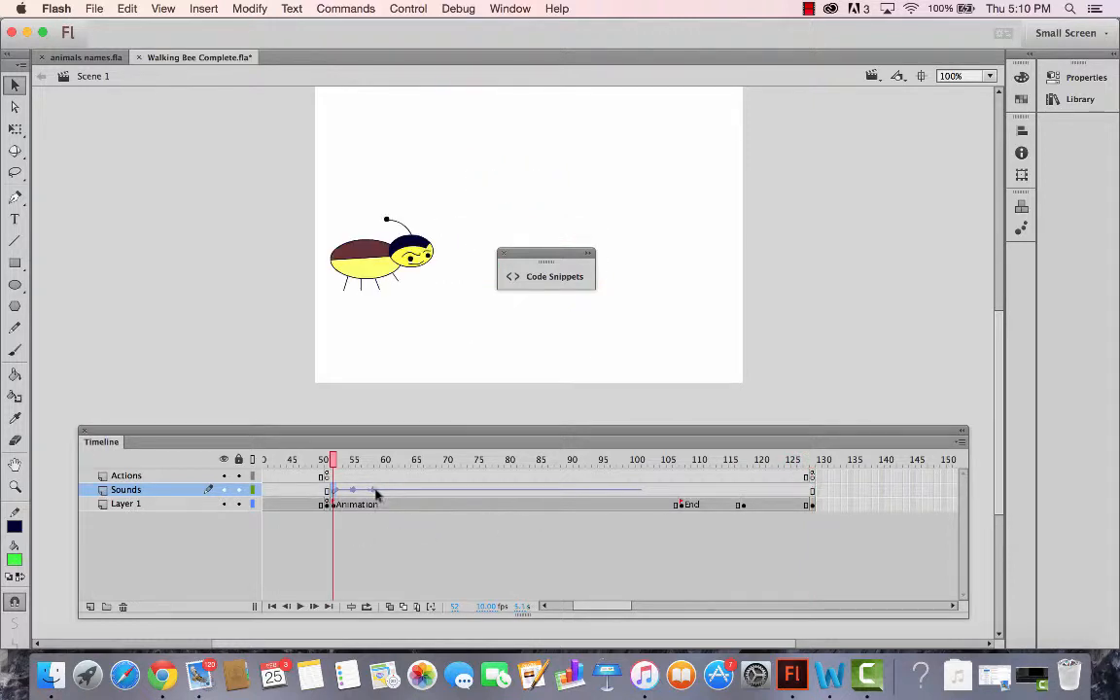
click(1085, 77)
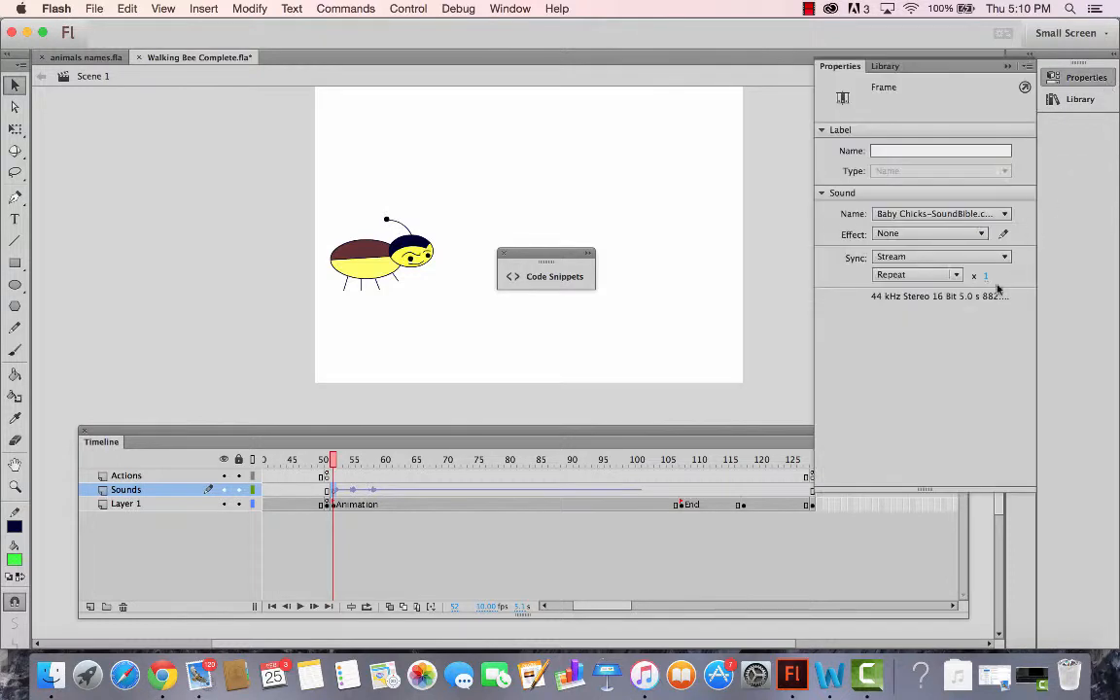
click(933, 256)
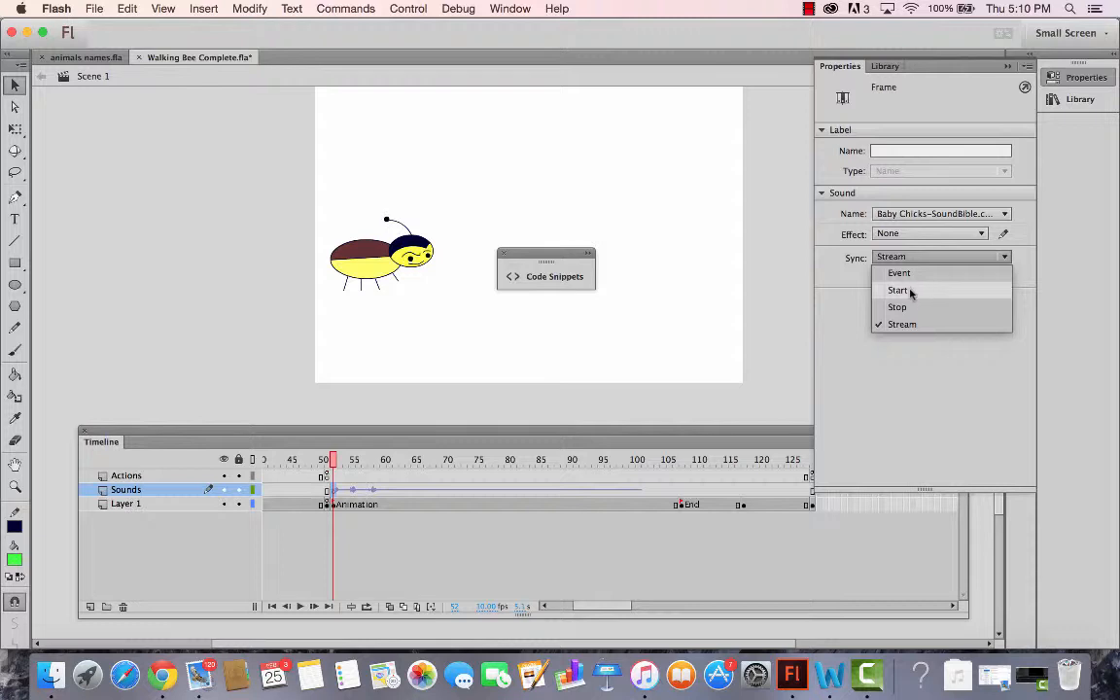
click(901, 325)
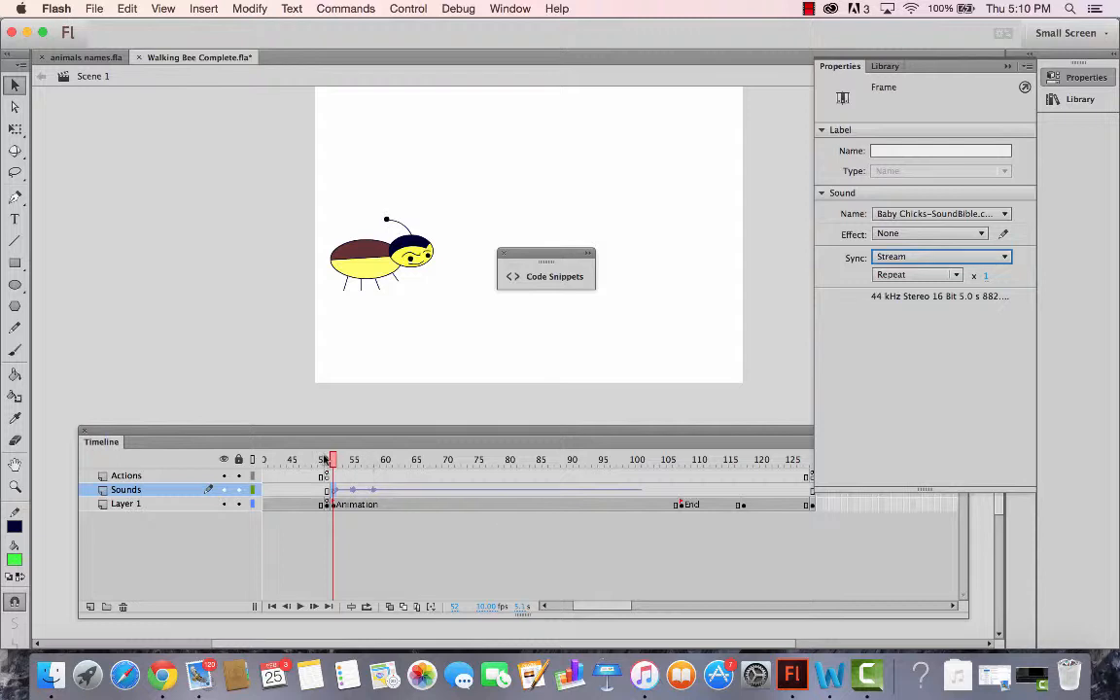
drag(324, 459, 303, 476)
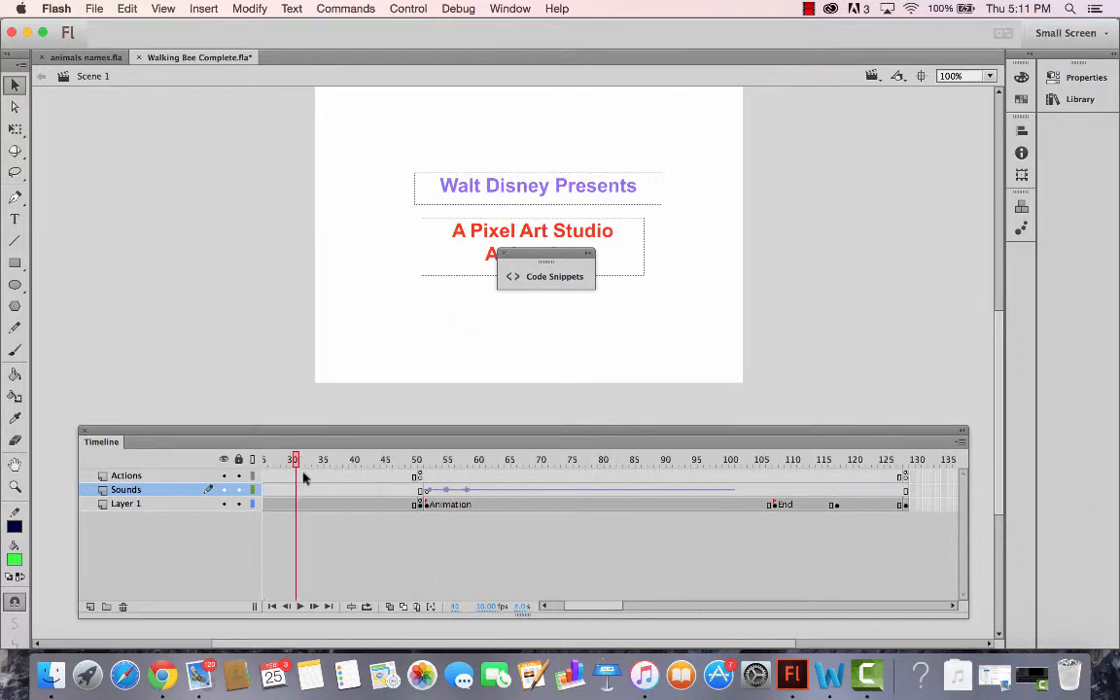
Step: Open the walking ant clip, scrub its frames around 36 to 38 to examine the bees' meeting, and return to Scene 1
click(424, 491)
double_click(368, 236)
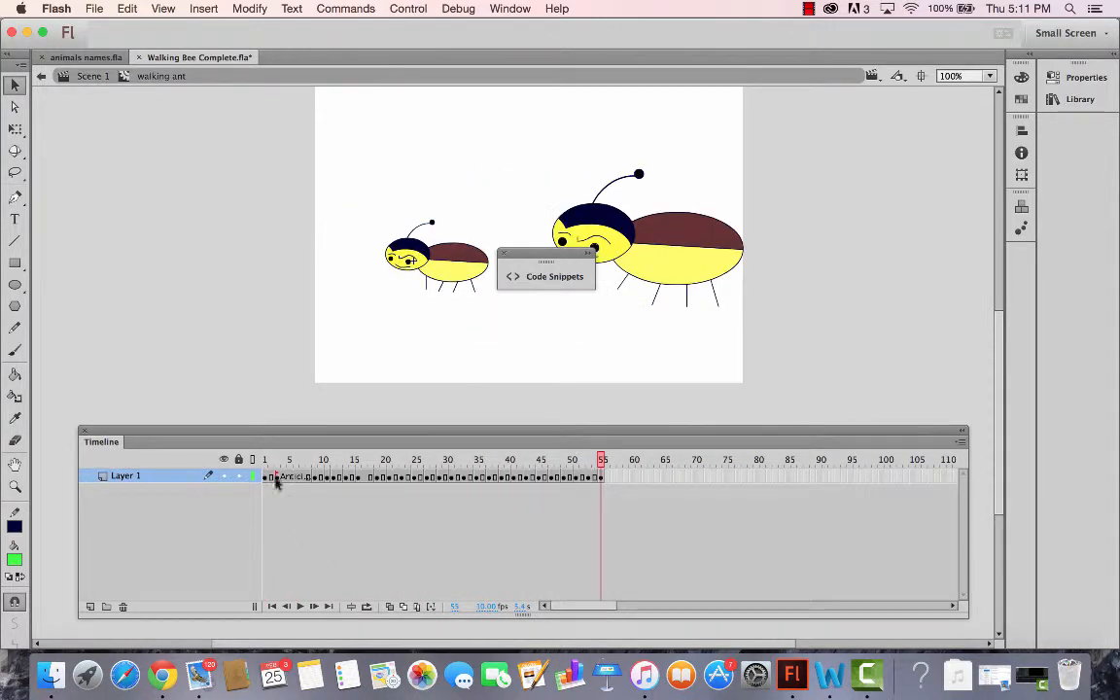
drag(276, 483, 496, 469)
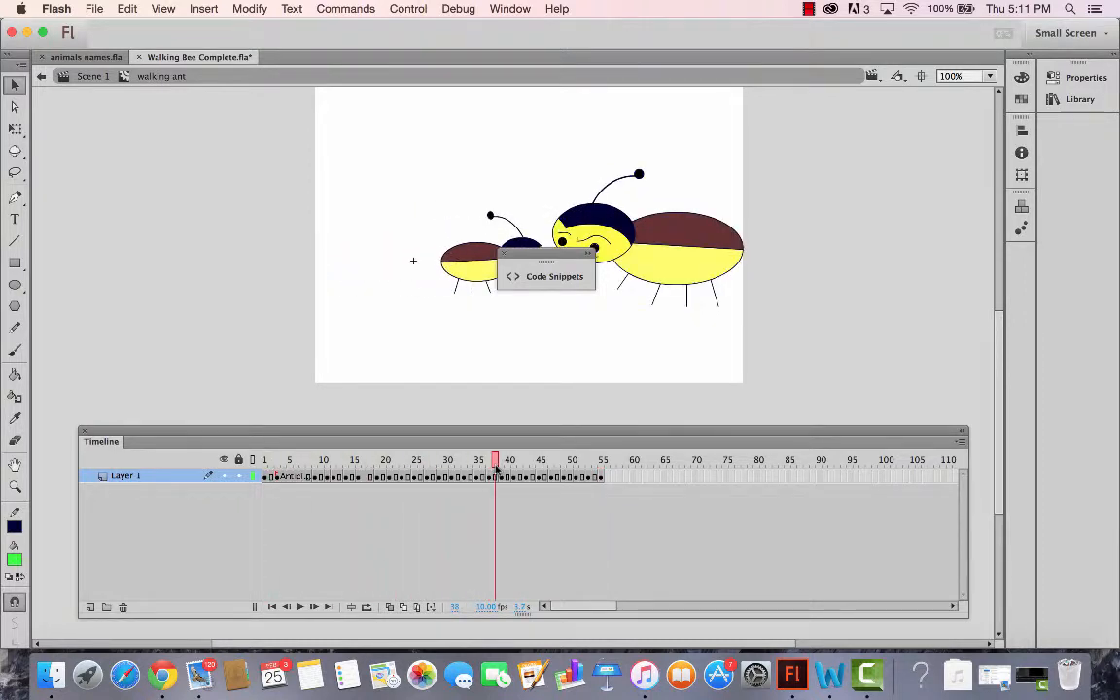
click(504, 253)
drag(494, 463, 483, 464)
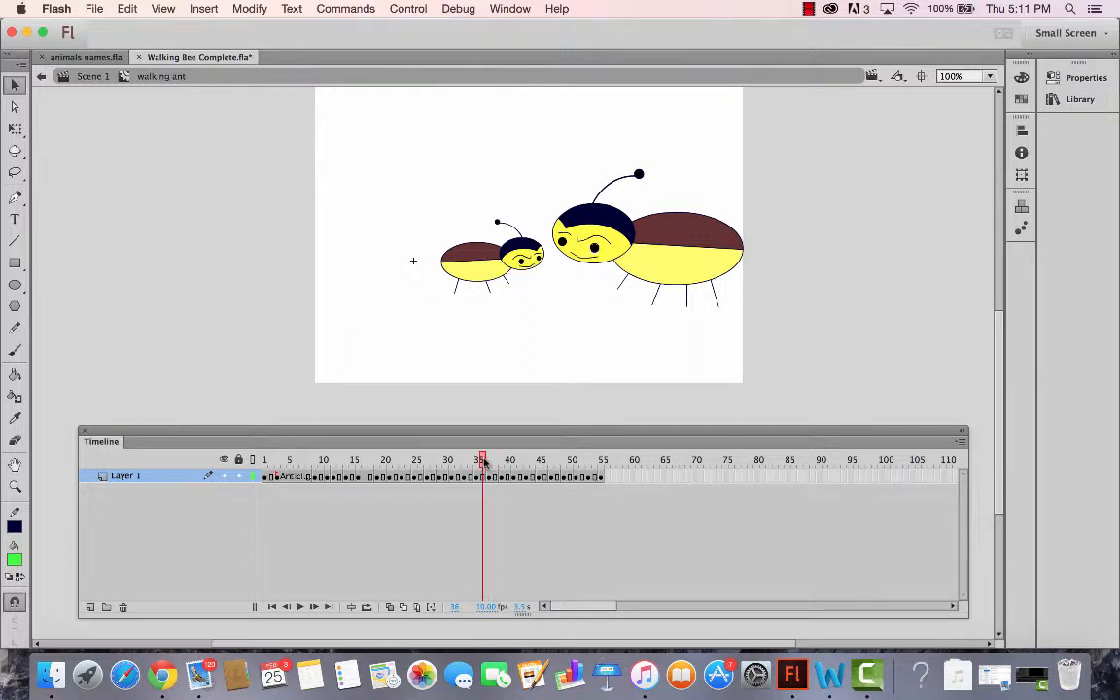
click(73, 76)
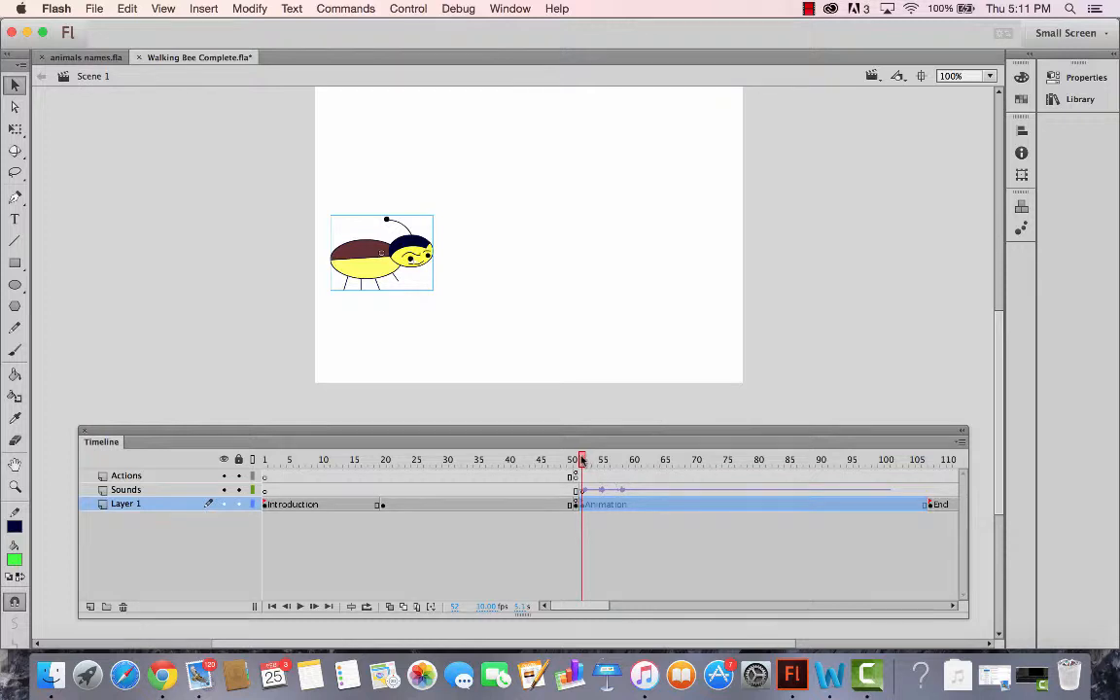
Step: Insert a keyframe at frame 92 of the Sounds layer
drag(582, 459, 833, 459)
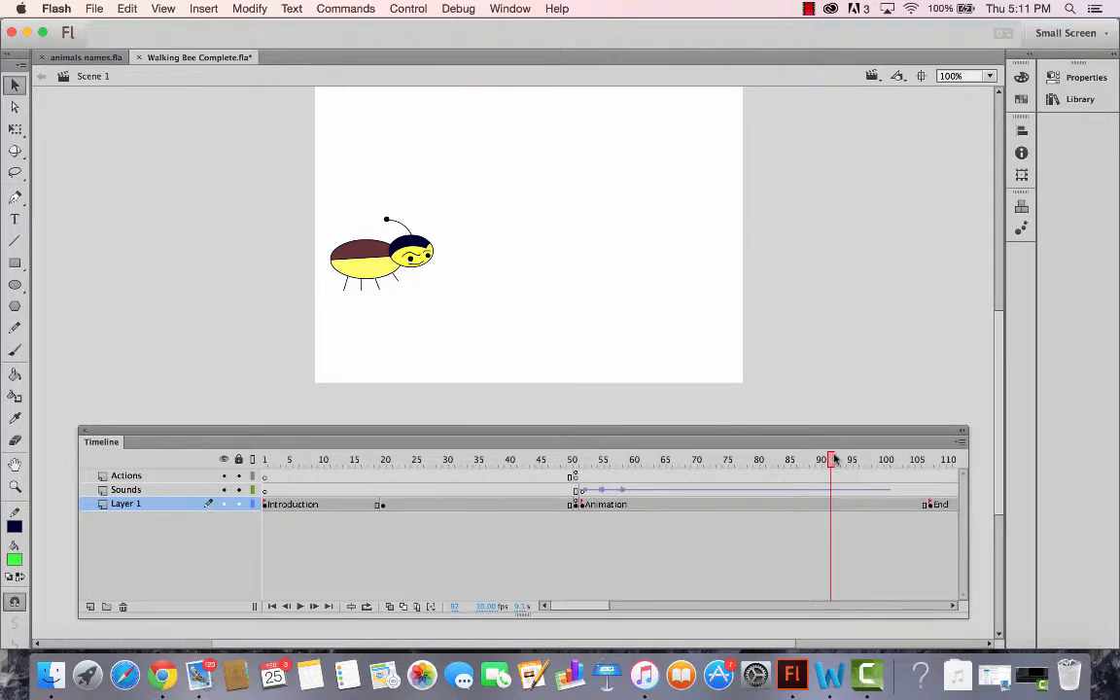
click(833, 503)
click(833, 494)
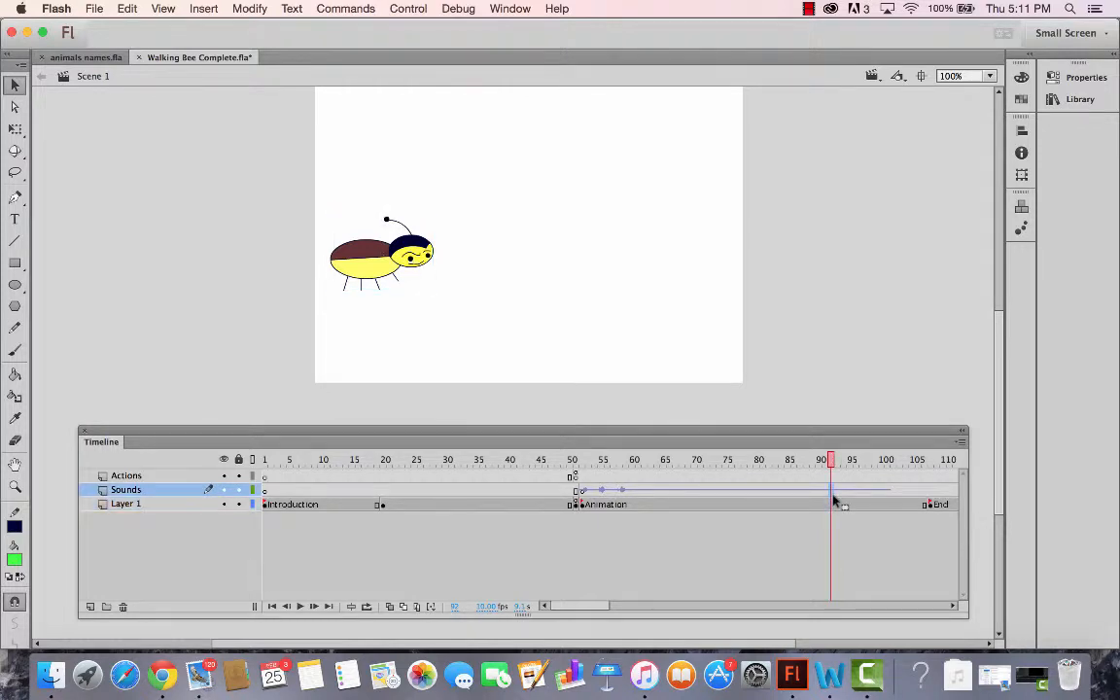
right_click(833, 497)
click(868, 392)
Step: Assign the Screaming-SoundBible.com-1597978996.wav sound to the frame 92 keyframe with Stream sync
click(1074, 77)
click(937, 214)
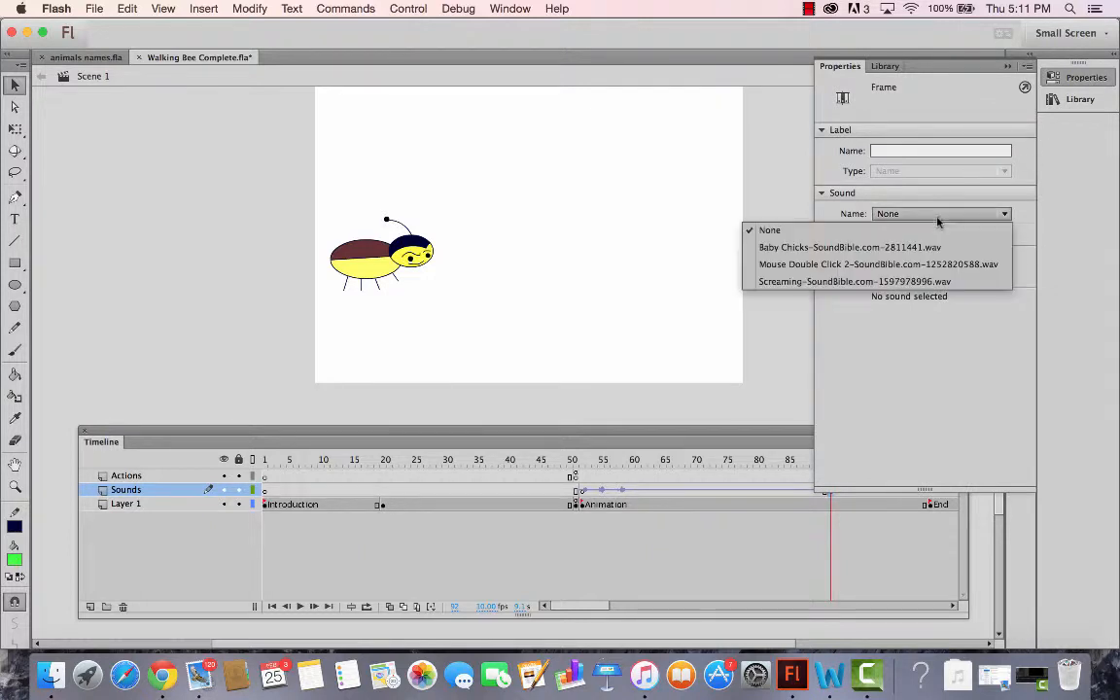
click(803, 282)
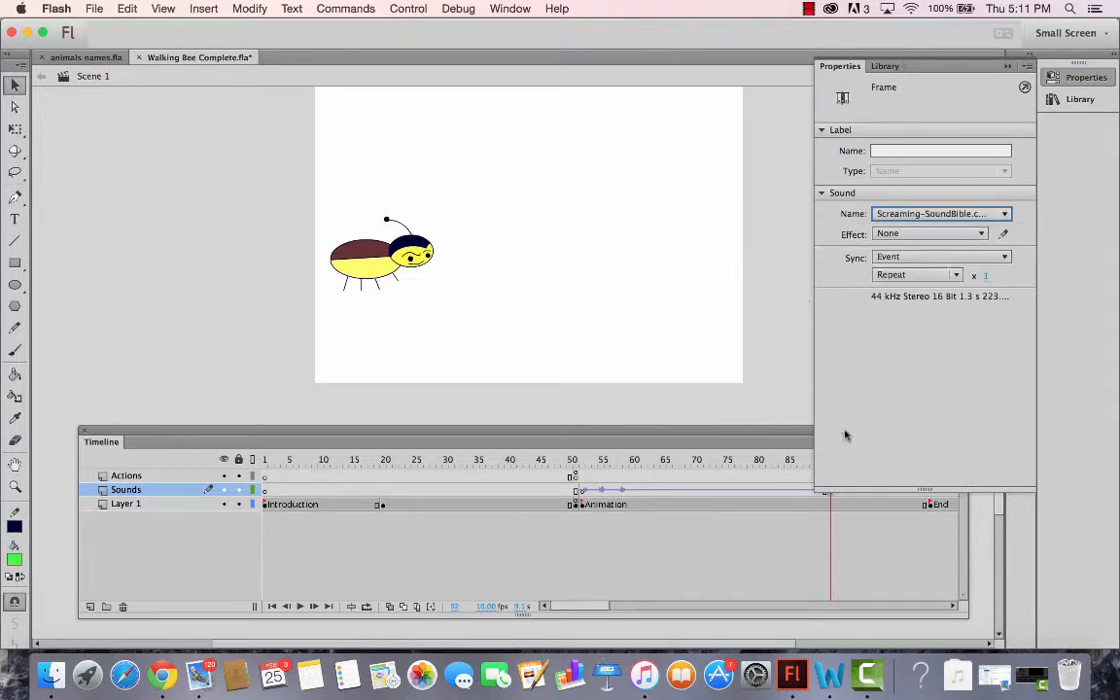
click(923, 277)
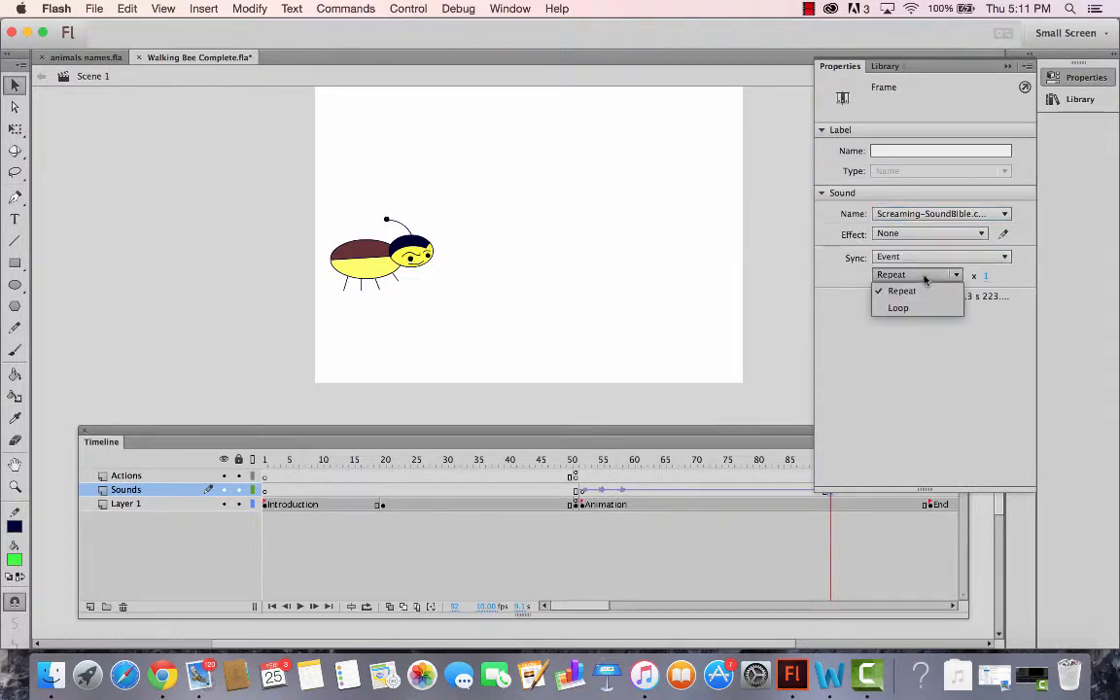
click(924, 278)
click(924, 257)
click(915, 324)
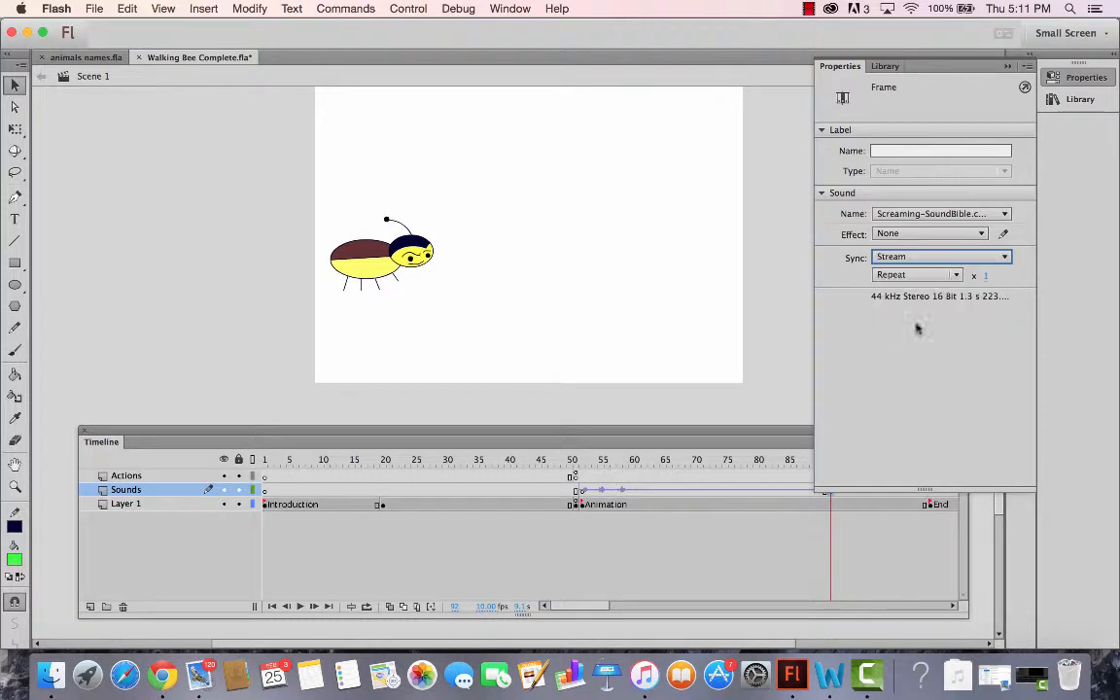
click(777, 281)
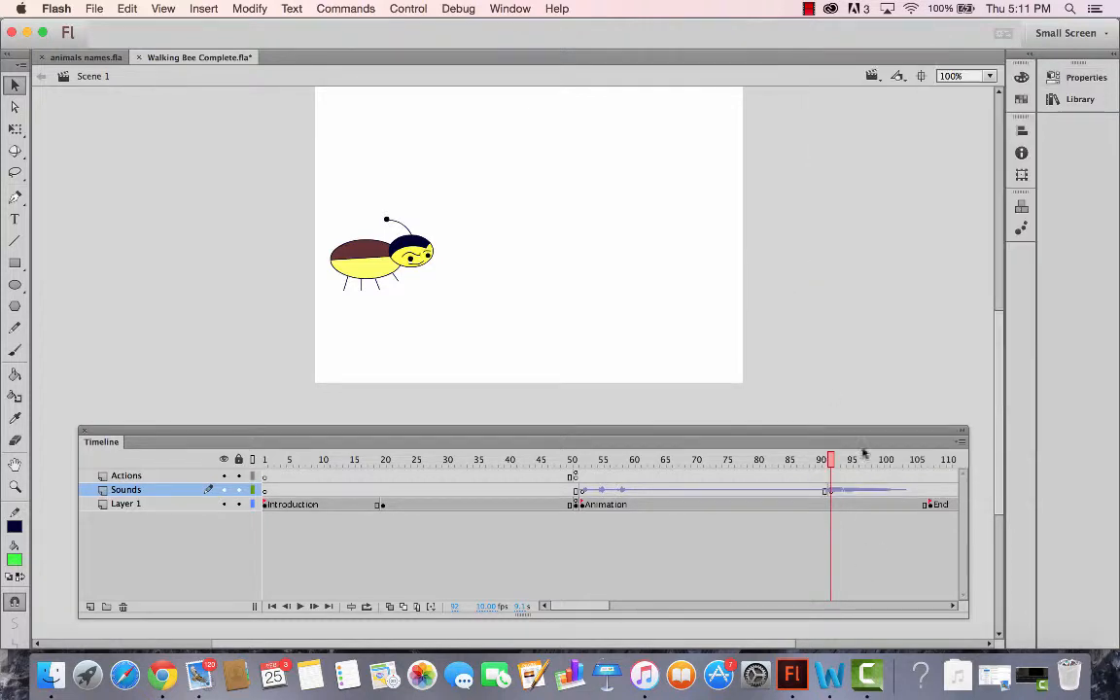
Step: Test the movie, play the bee animation with its sounds from the Start button, and close the preview
drag(560, 608, 569, 607)
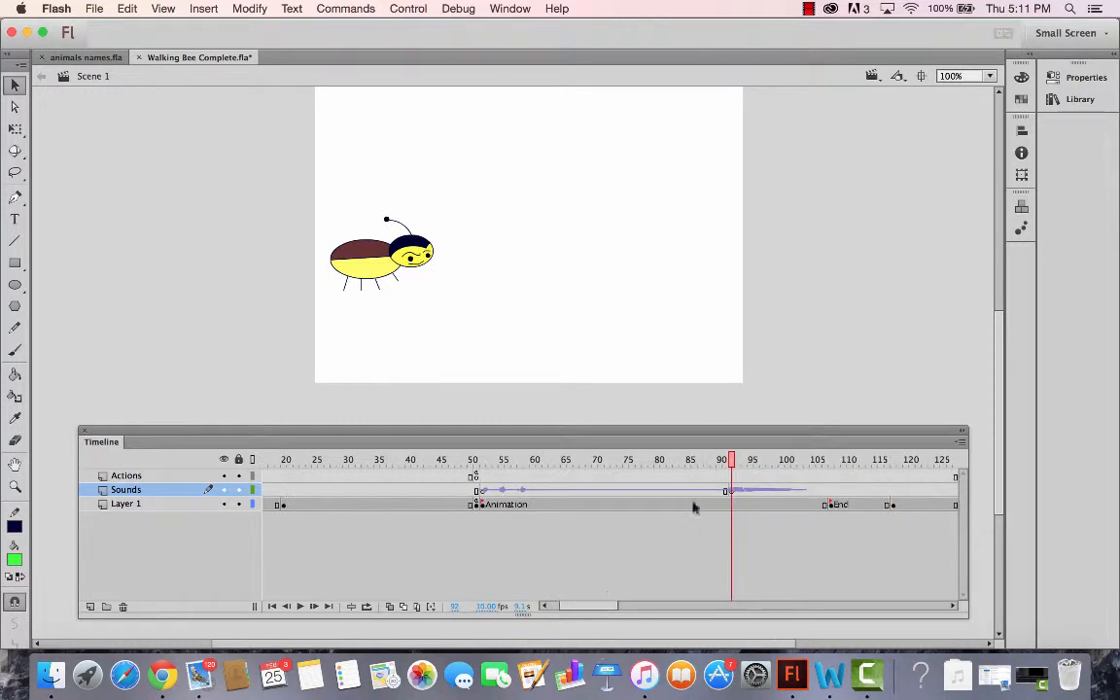
mouse_move(731, 460)
mouse_down()
mouse_move(813, 459)
mouse_move(724, 460)
mouse_up()
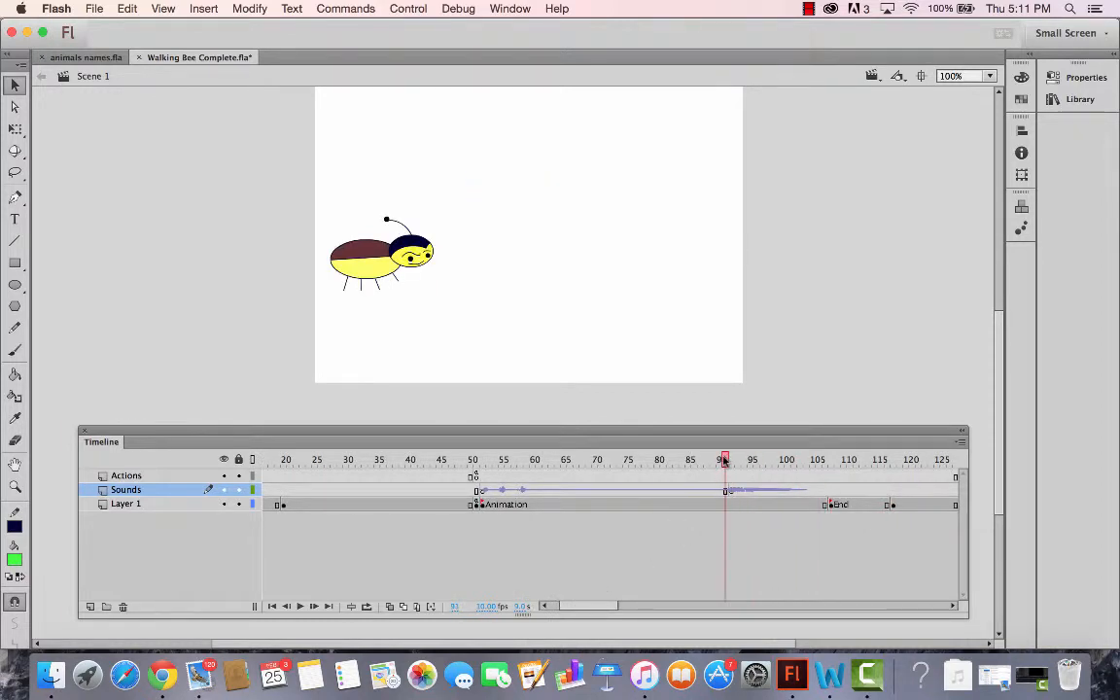
key(super+Return)
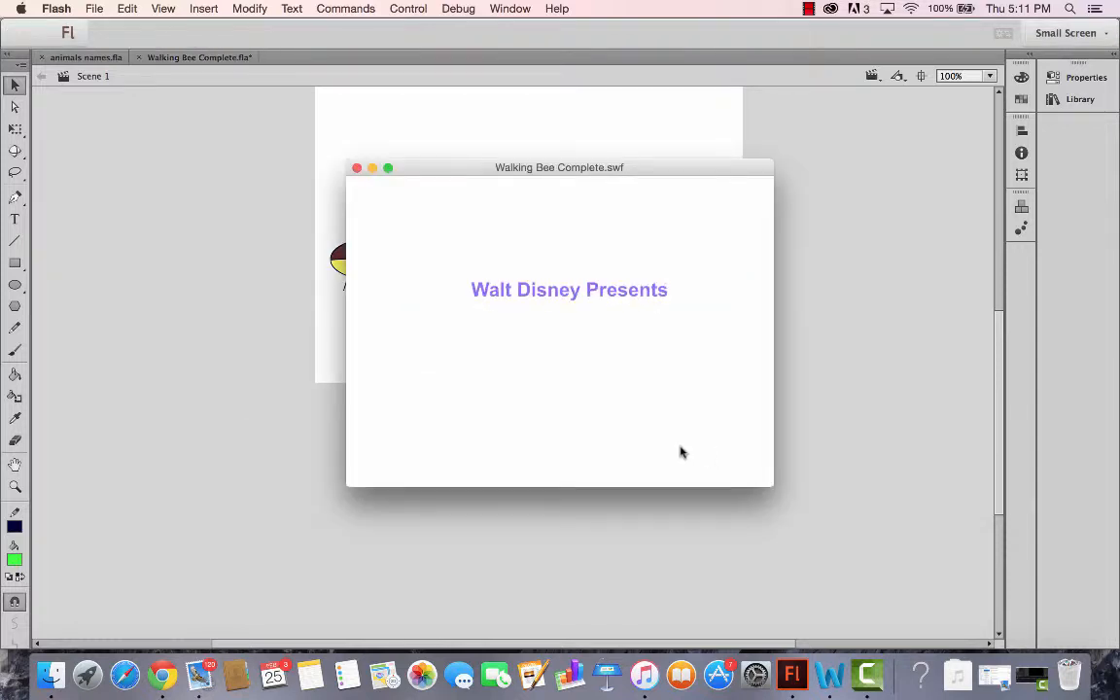
click(561, 424)
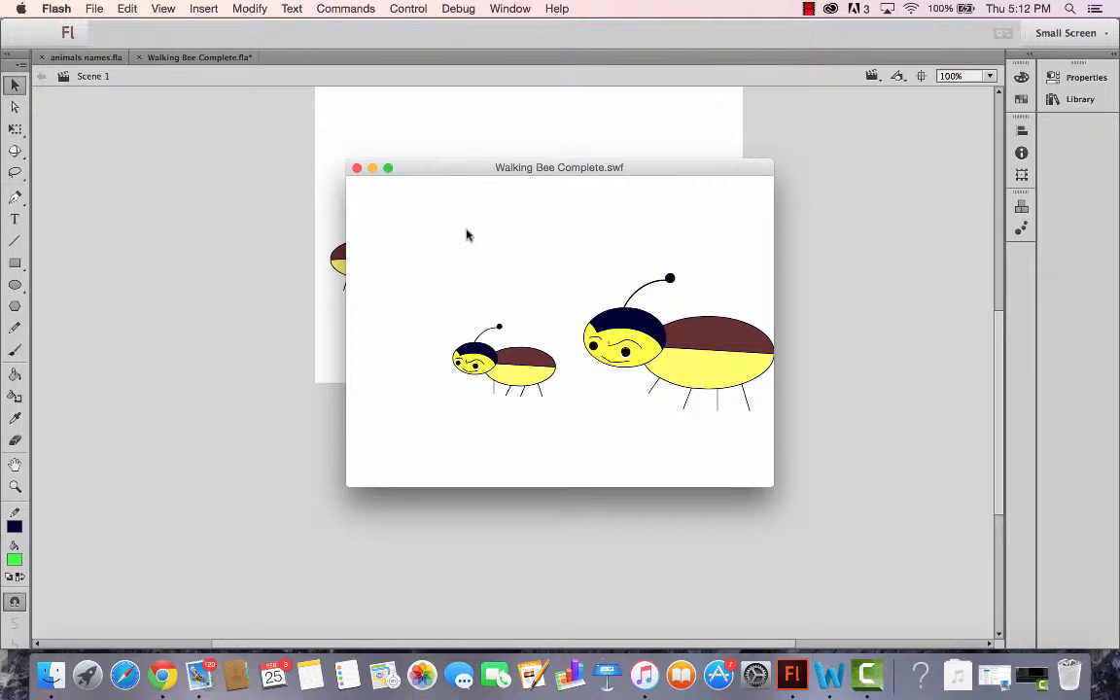
click(357, 169)
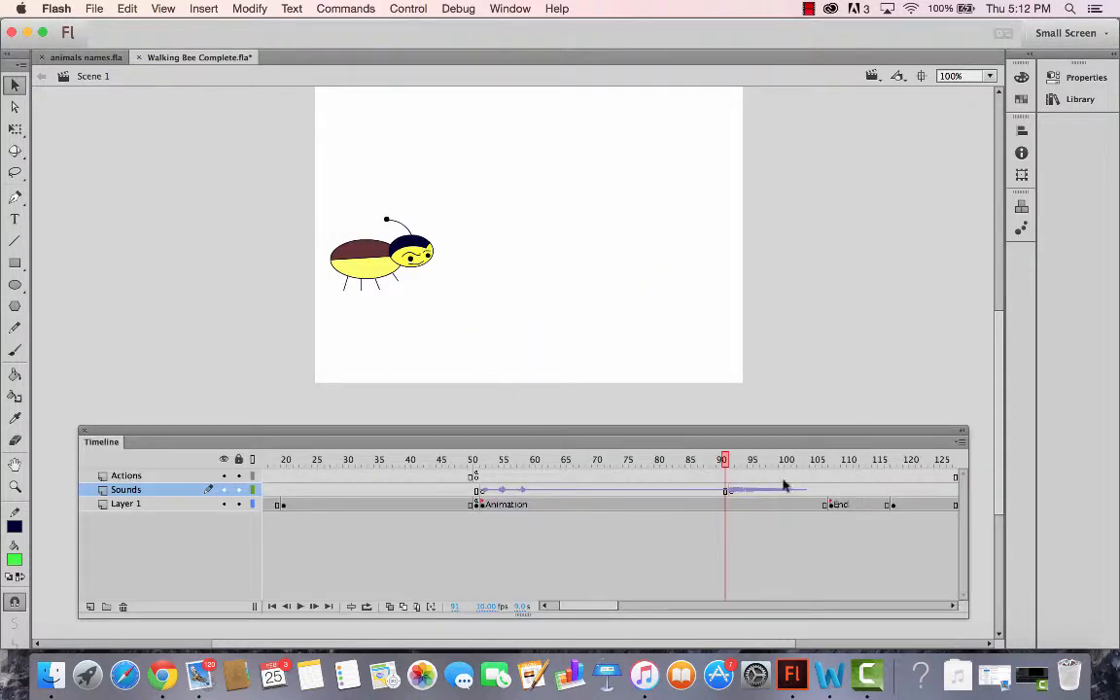
Step: Review the script on frame 129 of the Actions layer and close the script editor
drag(735, 468, 779, 469)
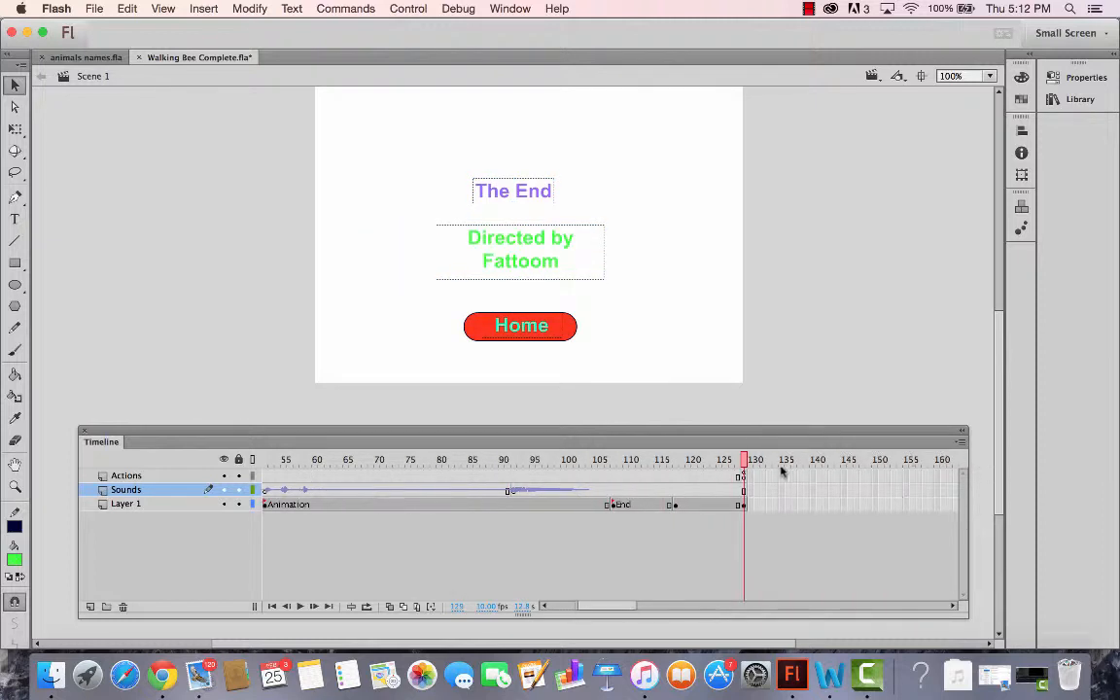
click(745, 478)
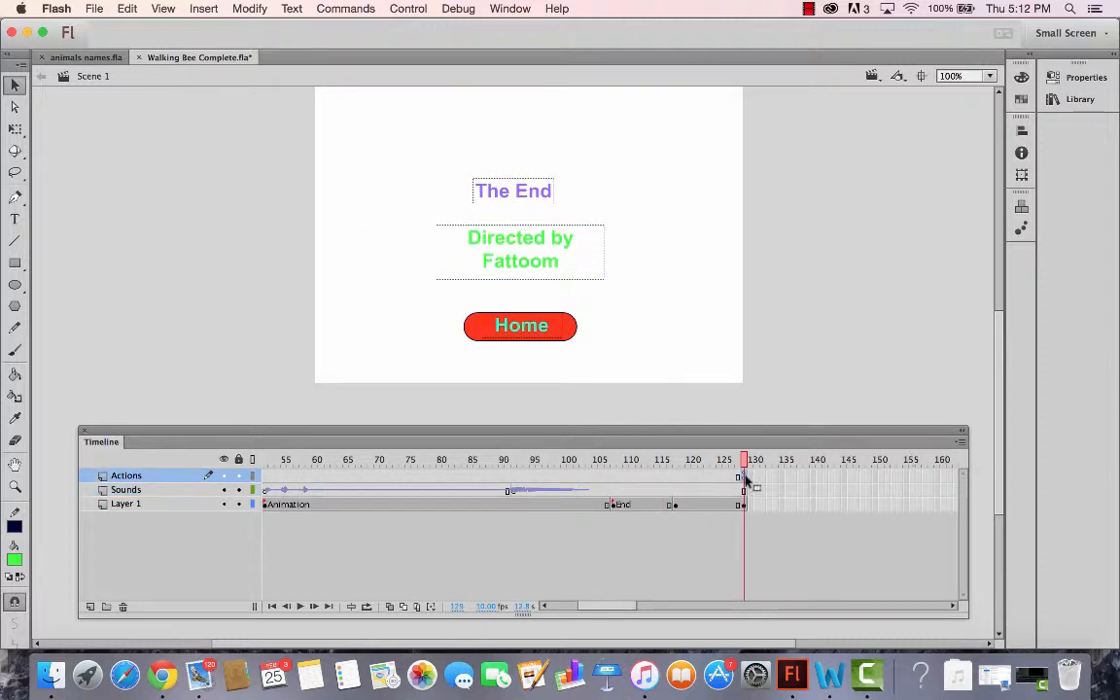
right_click(745, 477)
click(778, 639)
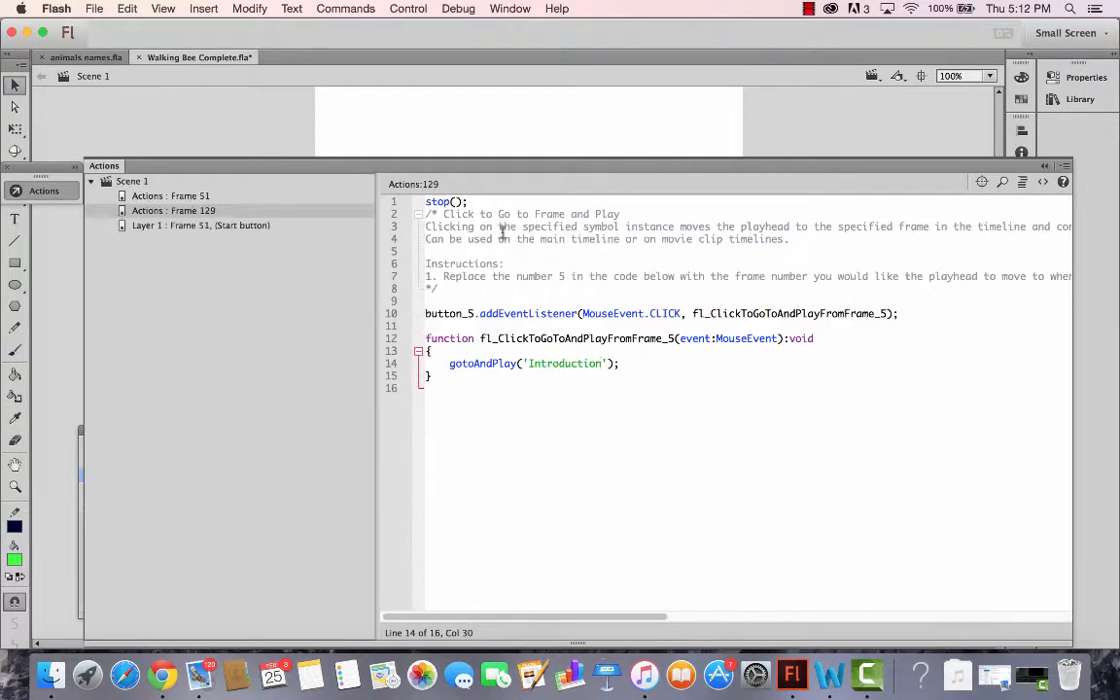
click(1064, 165)
click(816, 421)
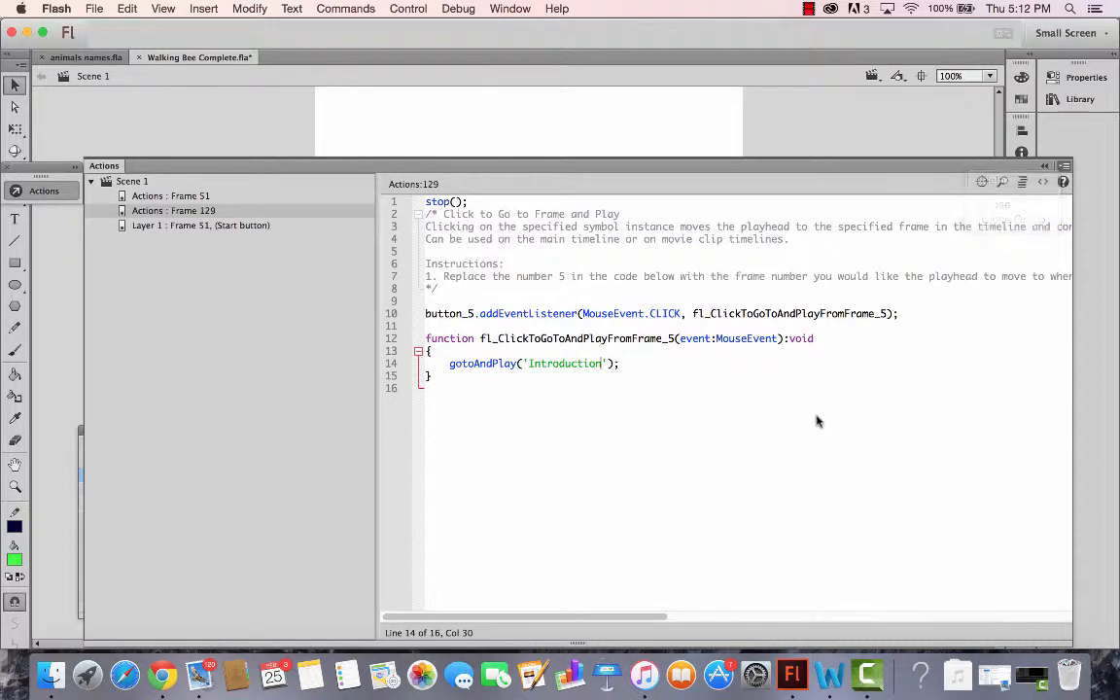
Step: Assign the Mouse Double Click 2 sound to the Over state of the Home button with Start sync
drag(587, 609, 554, 592)
double_click(540, 330)
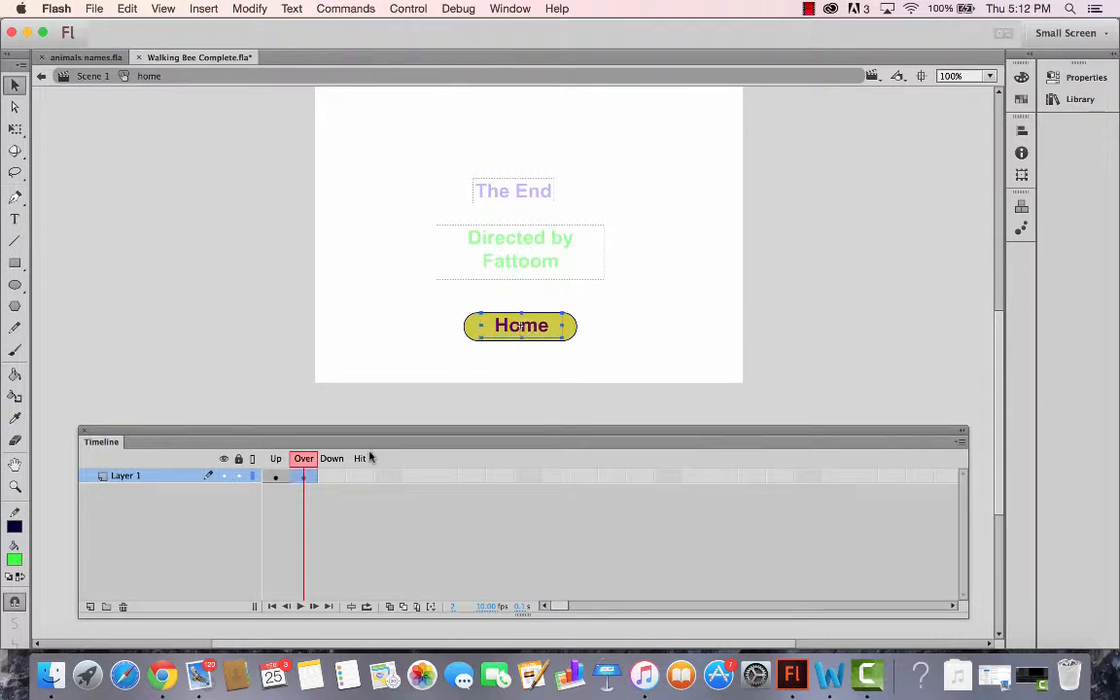
click(305, 474)
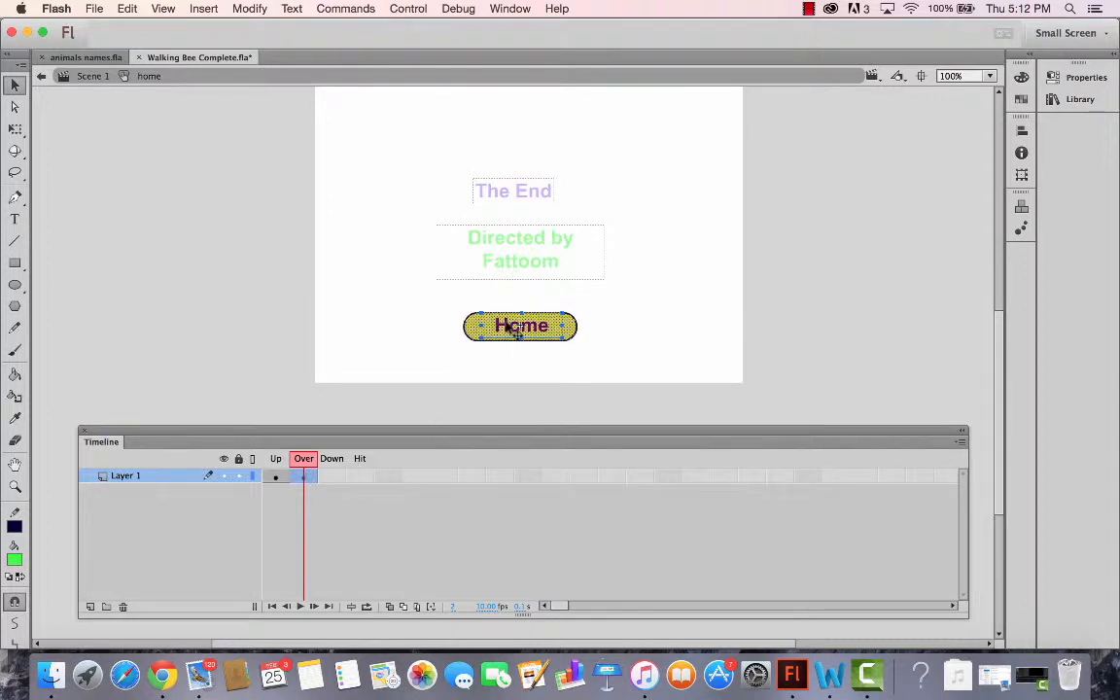
click(1086, 77)
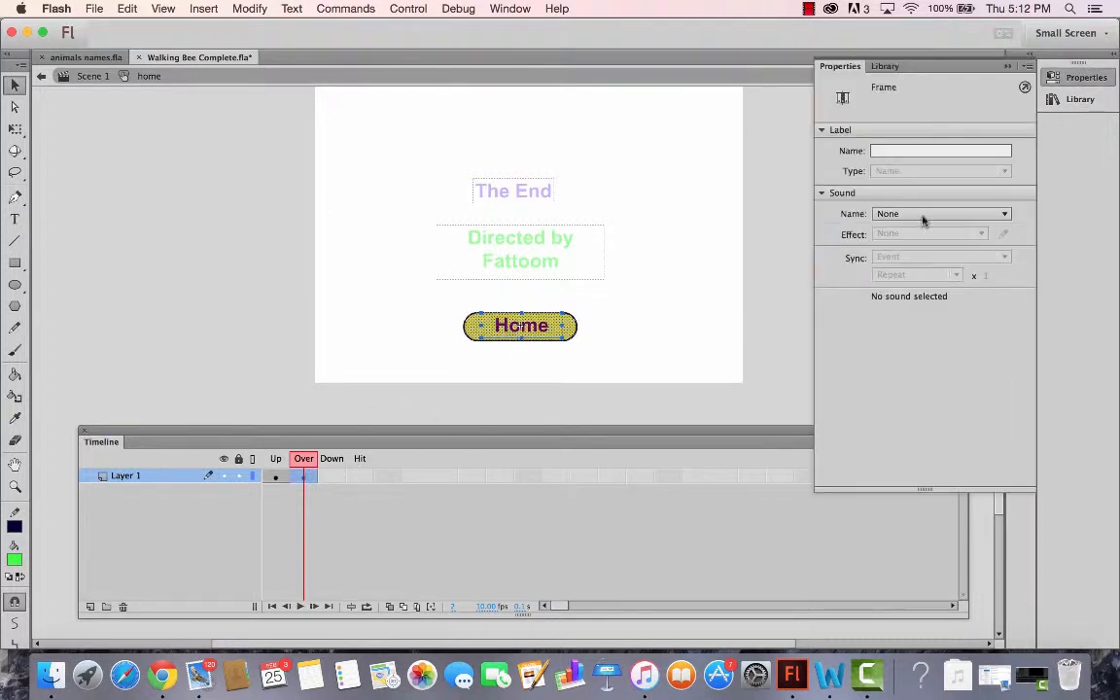
click(920, 214)
click(843, 263)
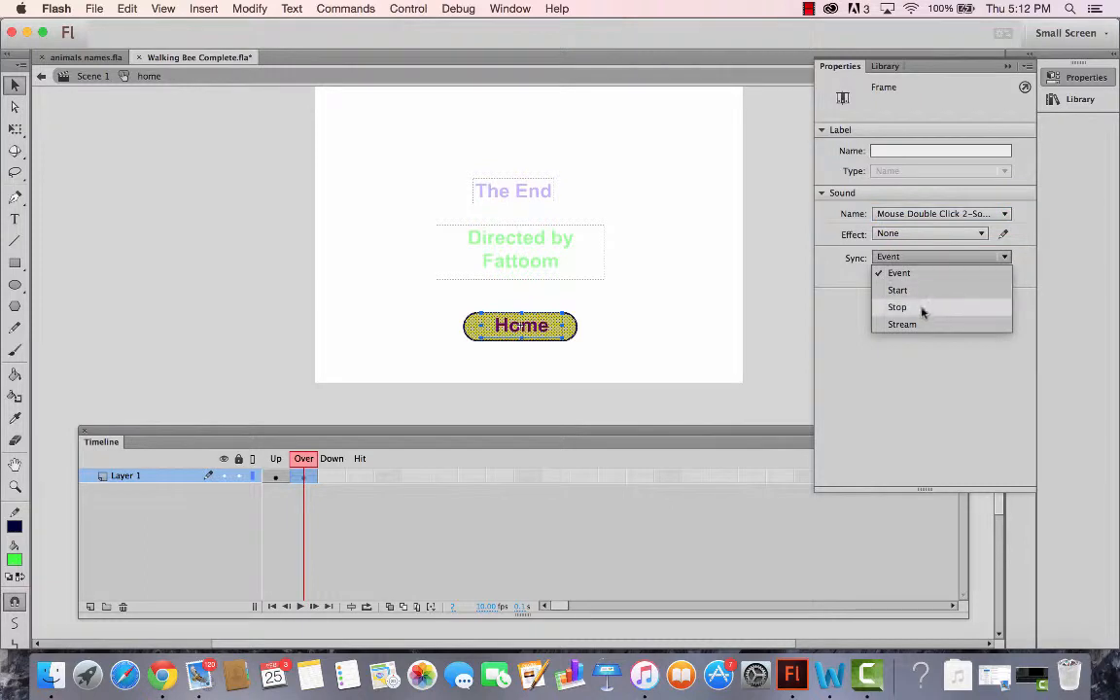
click(924, 291)
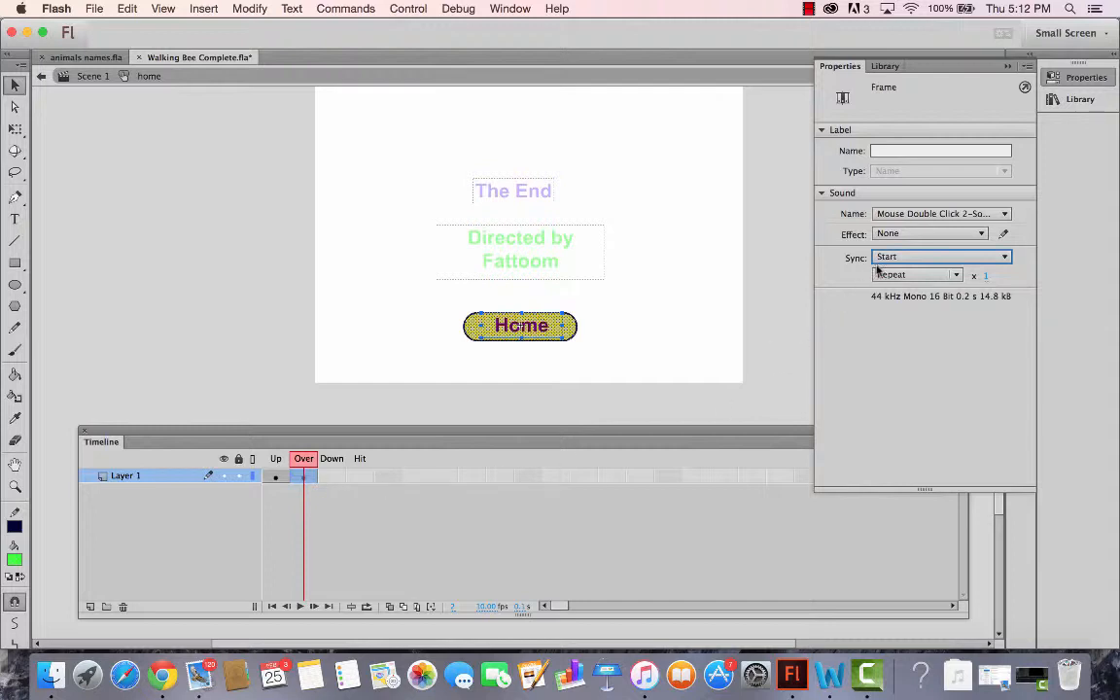
Step: Return to Scene 1, test the movie with the volume raised, start the bee animation from the Start button, and close the preview
click(92, 77)
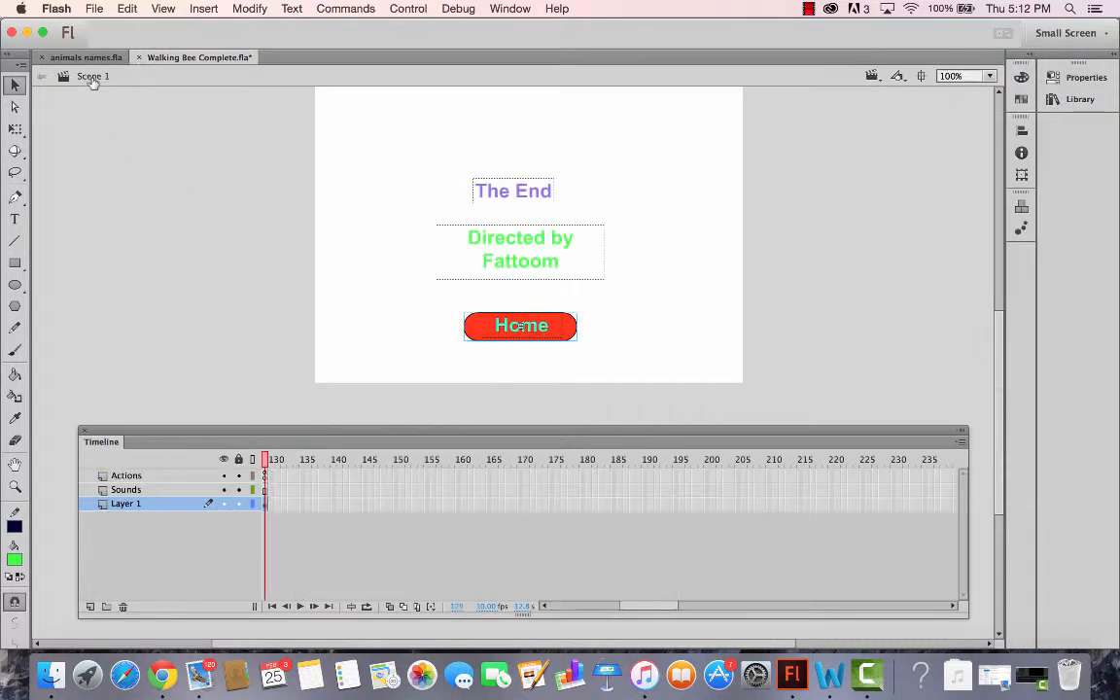
key(super+Return)
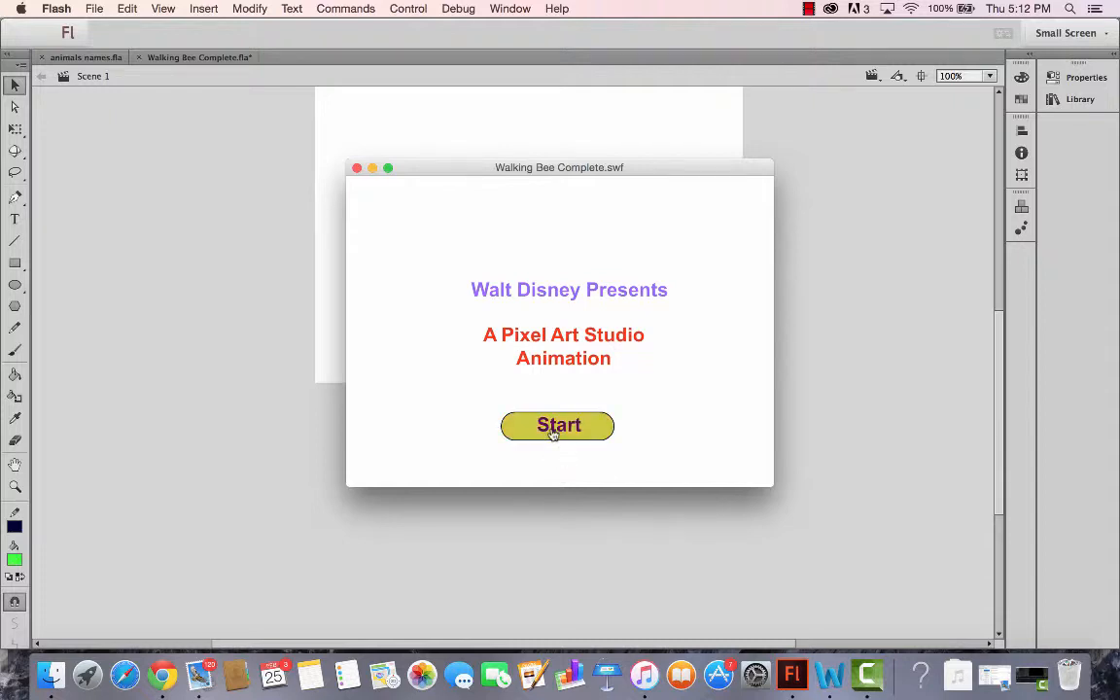
key(XF86AudioRaiseVolume)
key(XF86AudioRaiseVolume)
key(XF86AudioRaiseVolume)
key(XF86AudioRaiseVolume)
click(580, 418)
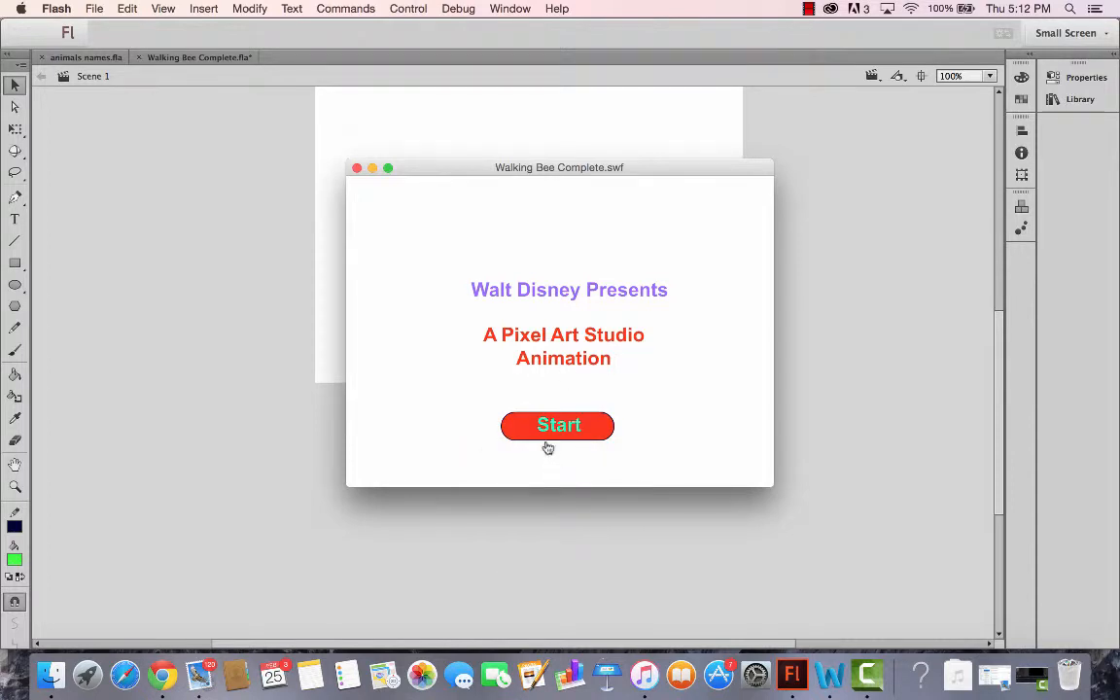
key(XF86AudioRaiseVolume)
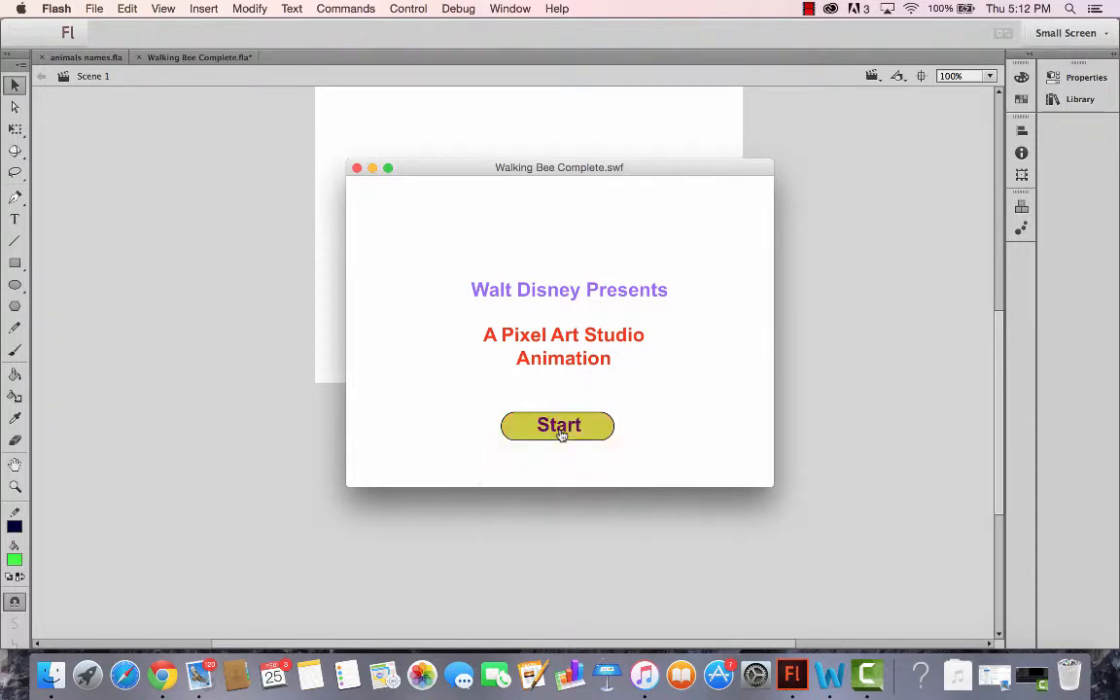
click(561, 428)
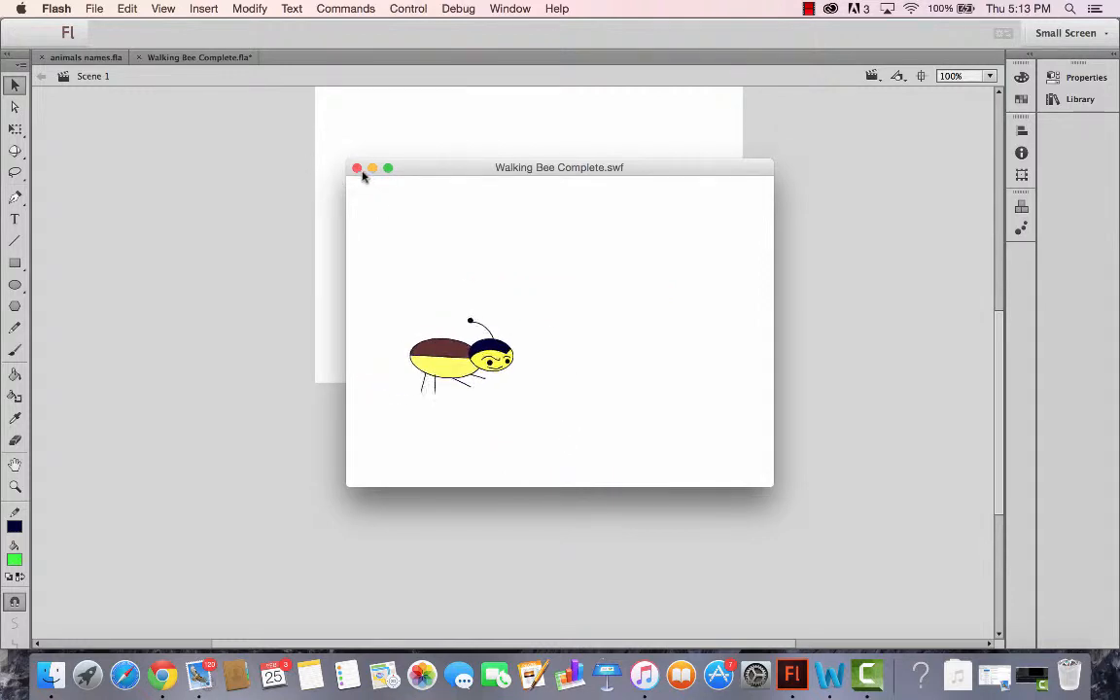
click(357, 167)
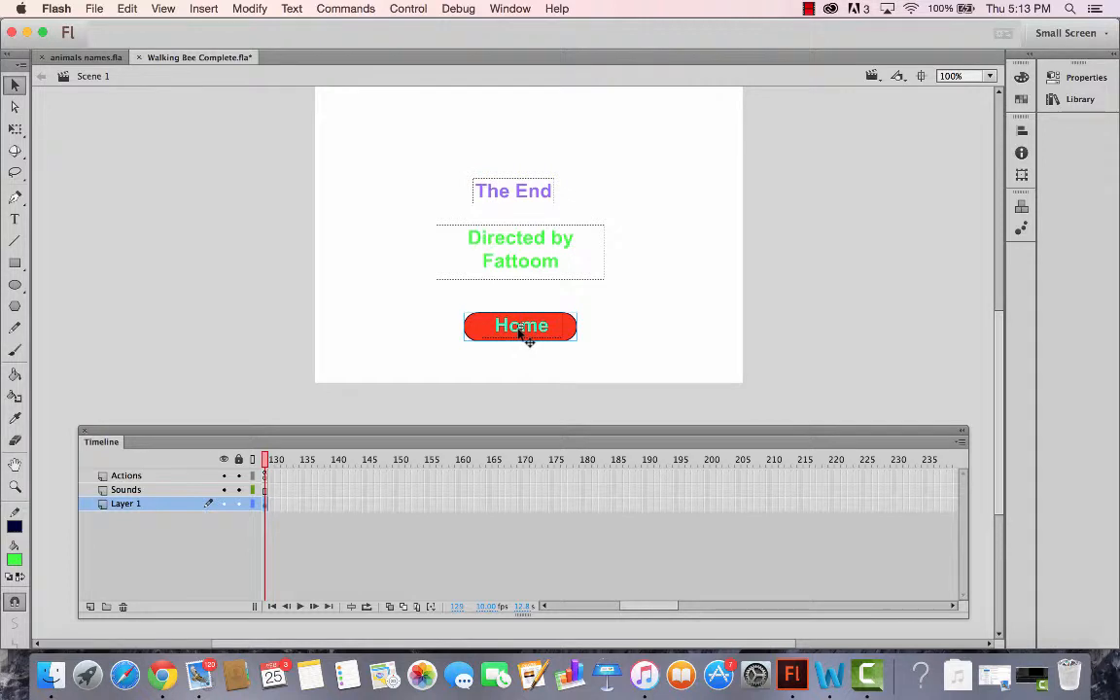
Step: Assign the Mouse Double Click 2 sound to the Over state of the Start button with Start sync
click(437, 504)
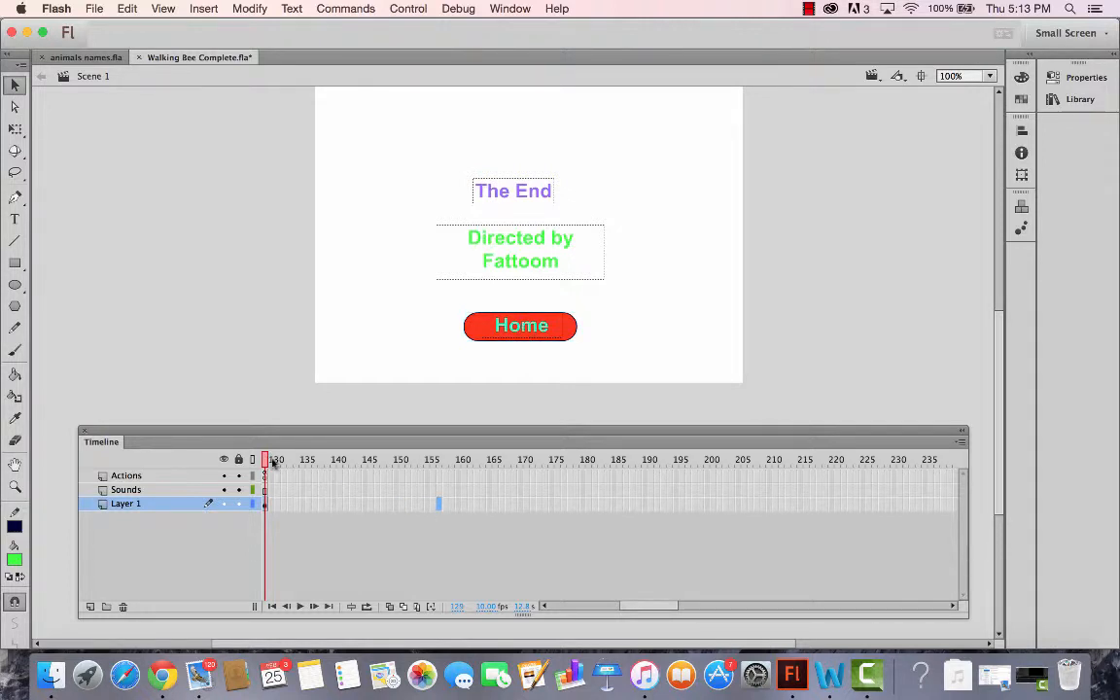
drag(268, 460, 526, 463)
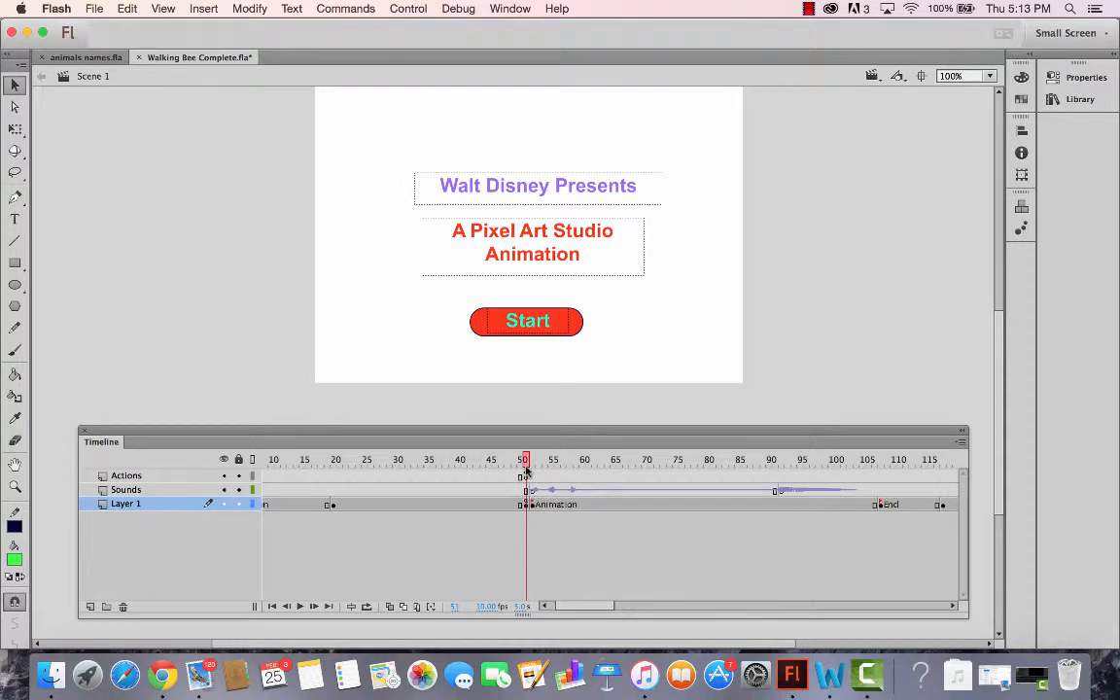
double_click(543, 327)
click(305, 474)
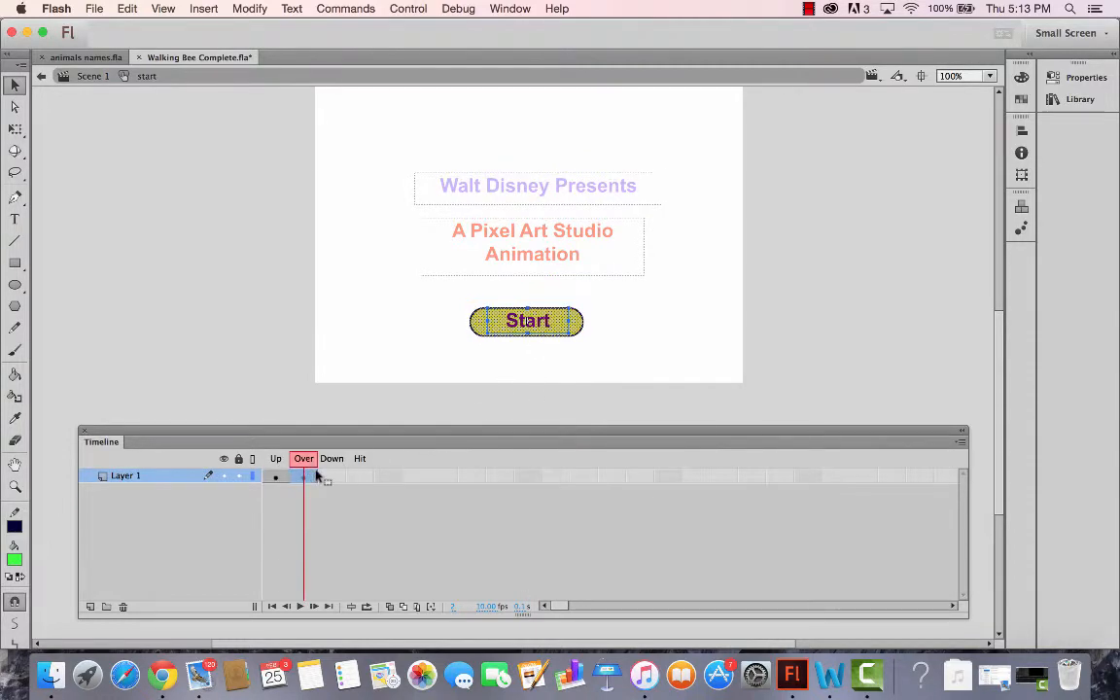
click(1086, 76)
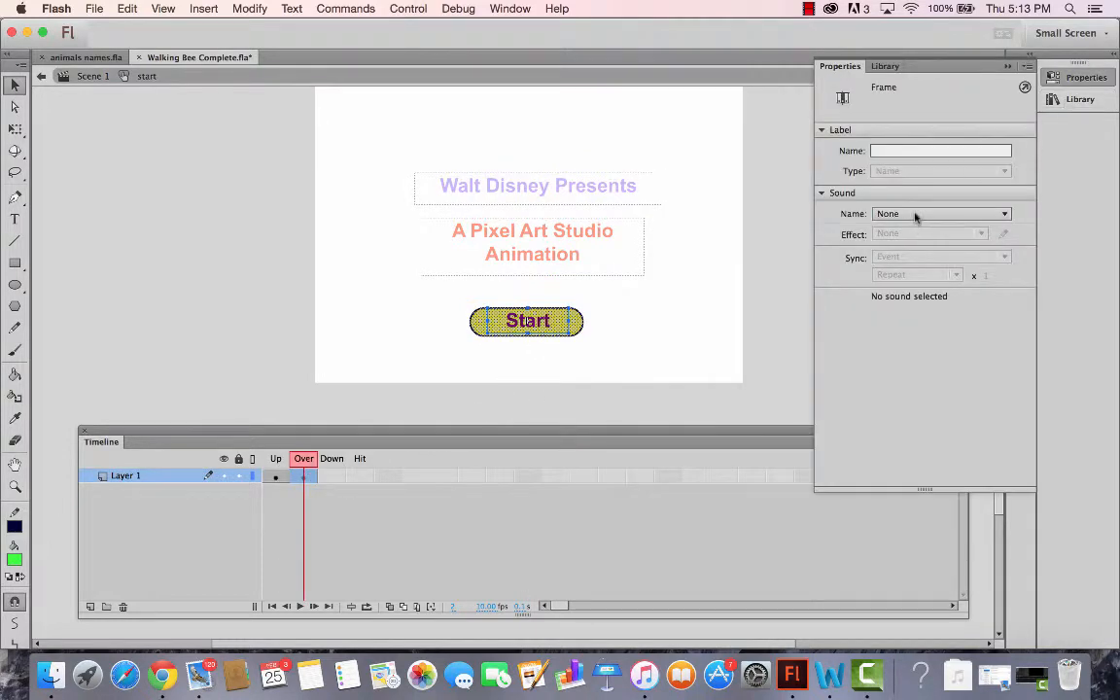
click(914, 214)
click(836, 262)
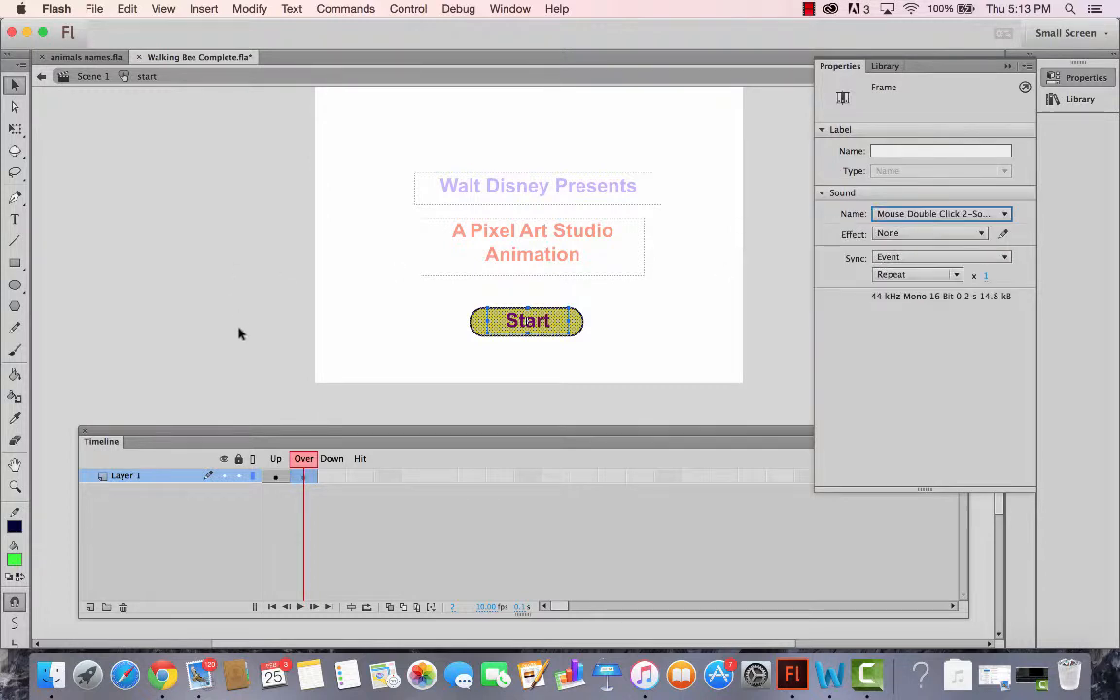
click(923, 256)
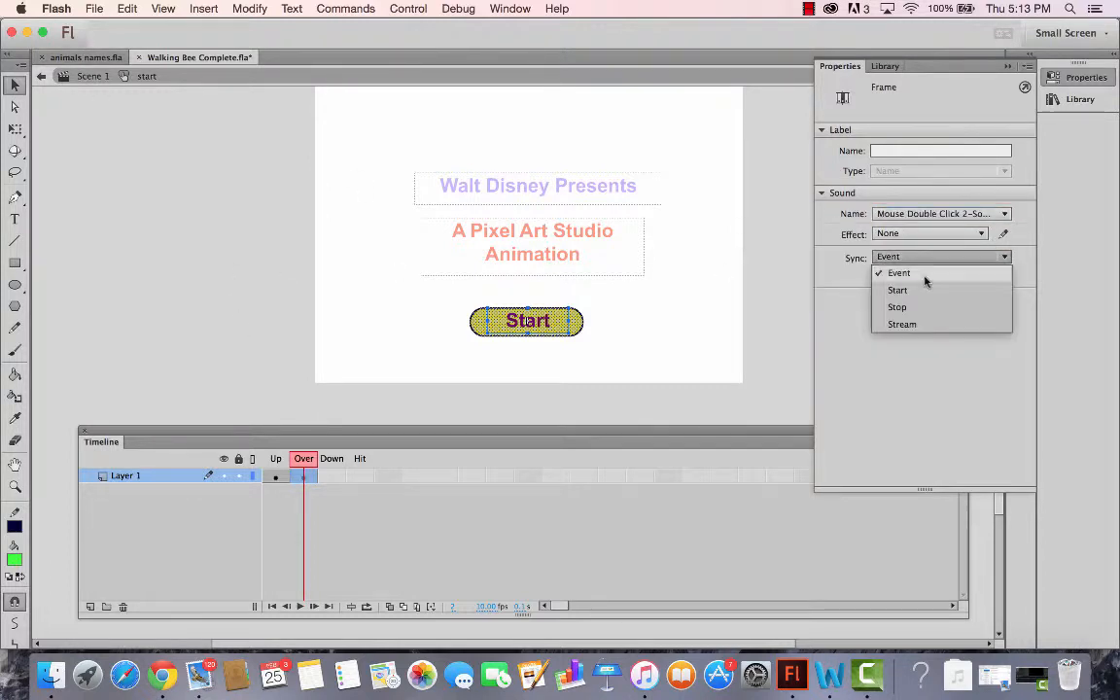
click(897, 289)
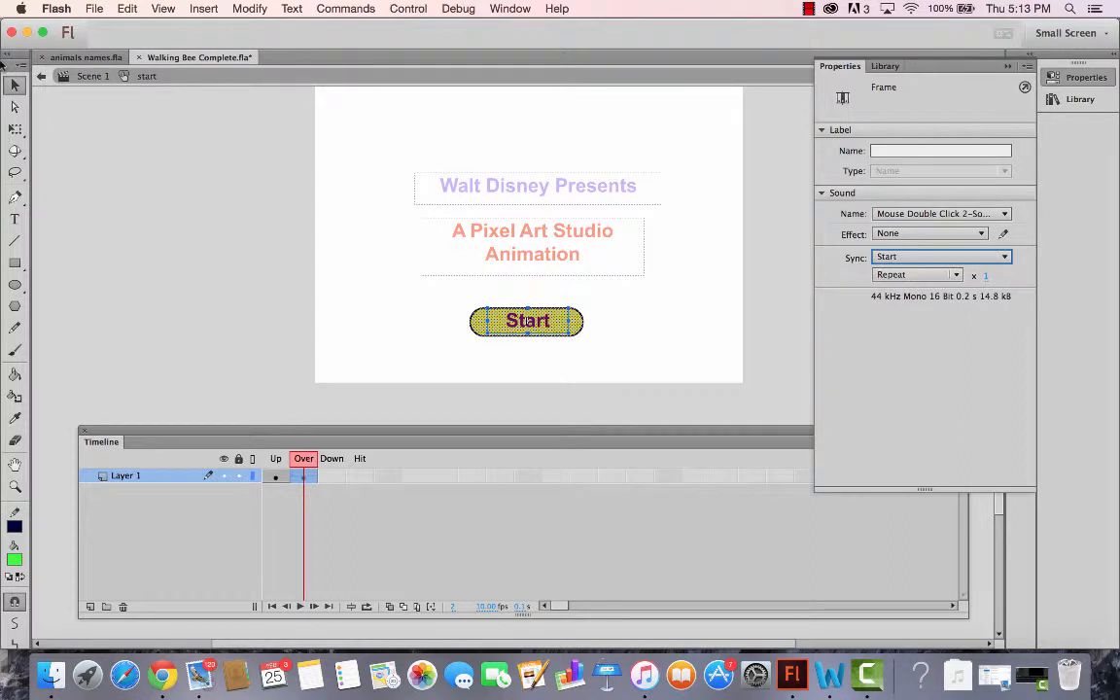
Step: Test the movie at an adjusted volume, try the Start and Home buttons, and close the preview
key(super+Return)
key(XF86AudioRaiseVolume)
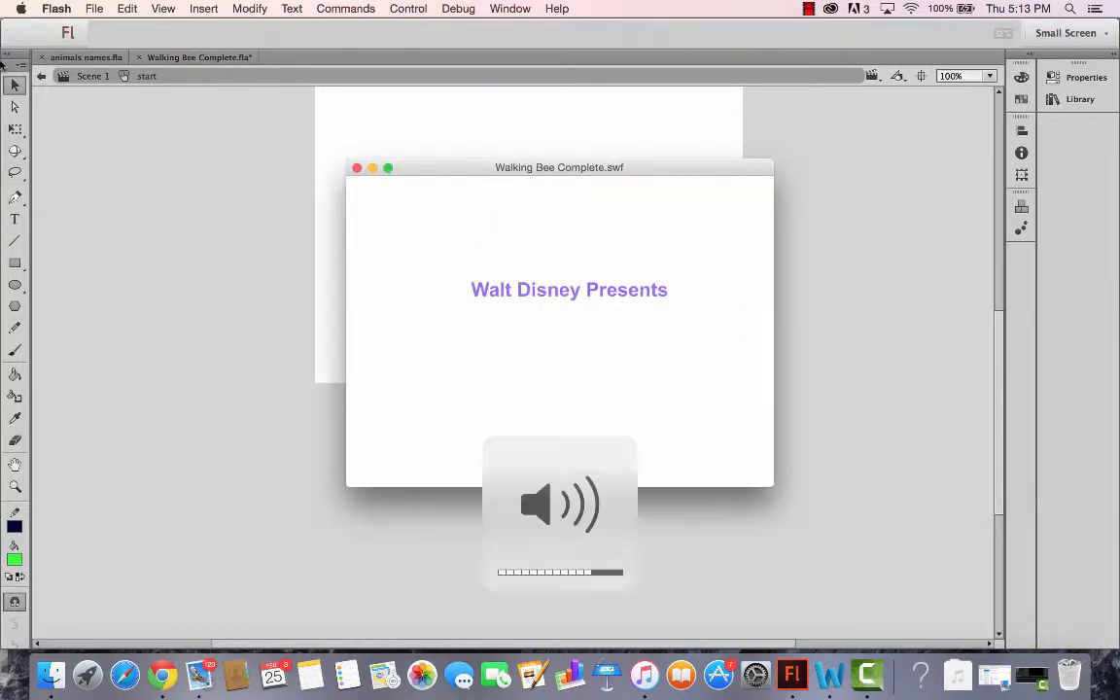
key(XF86AudioLowerVolume)
key(XF86AudioLowerVolume)
key(XF86AudioLowerVolume)
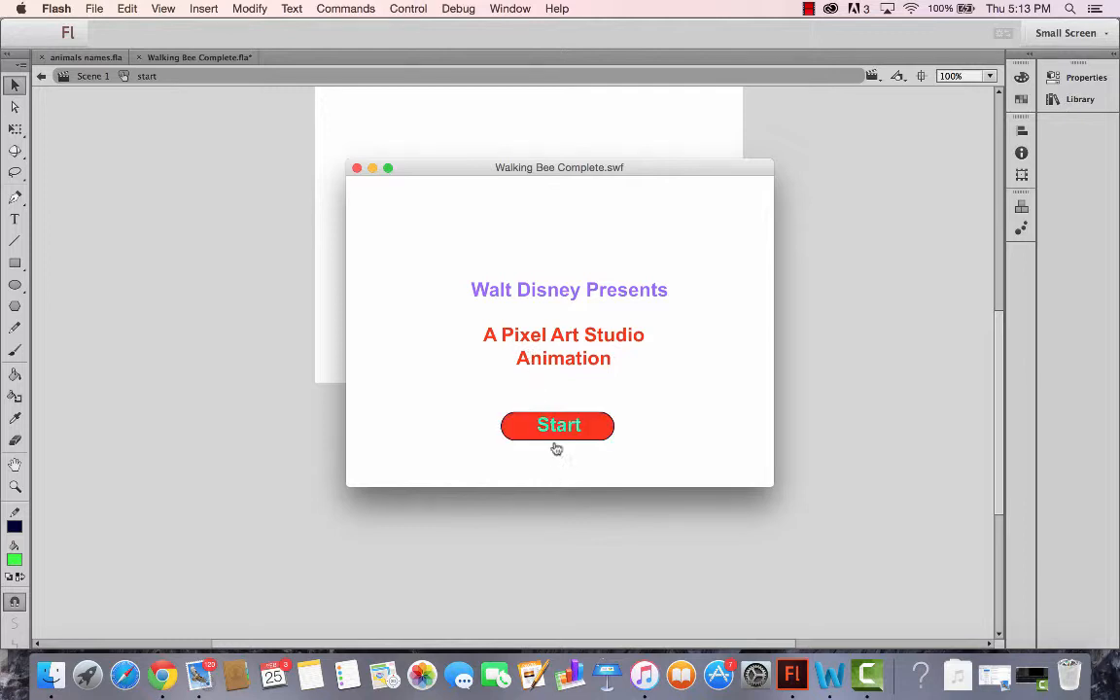
click(559, 445)
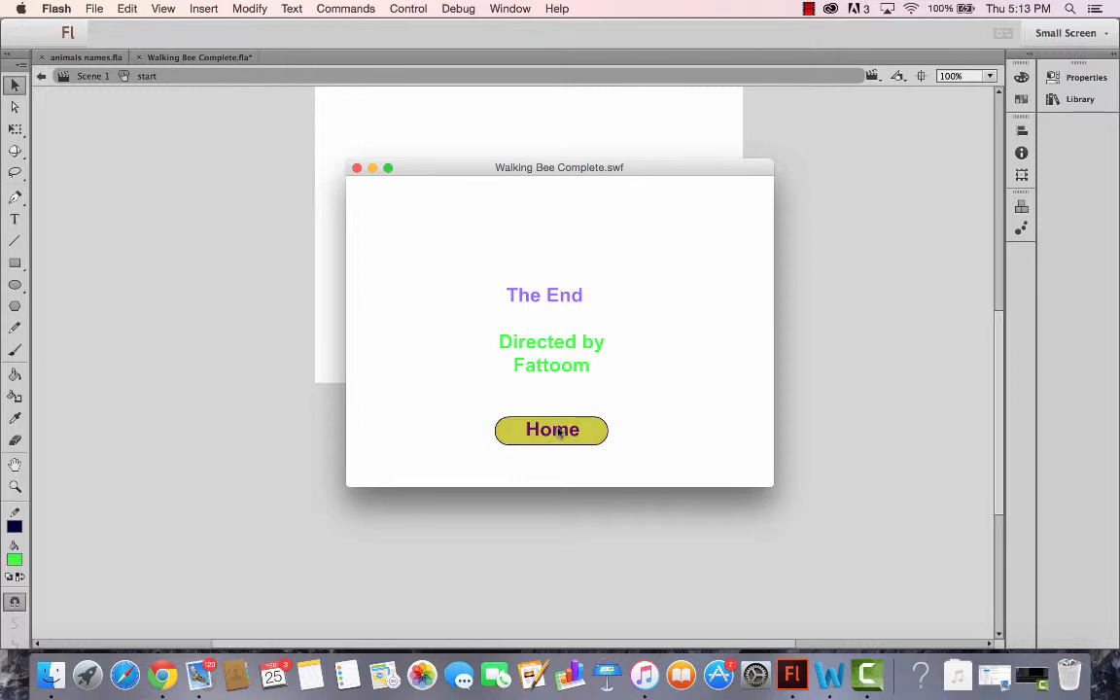
click(558, 432)
click(357, 168)
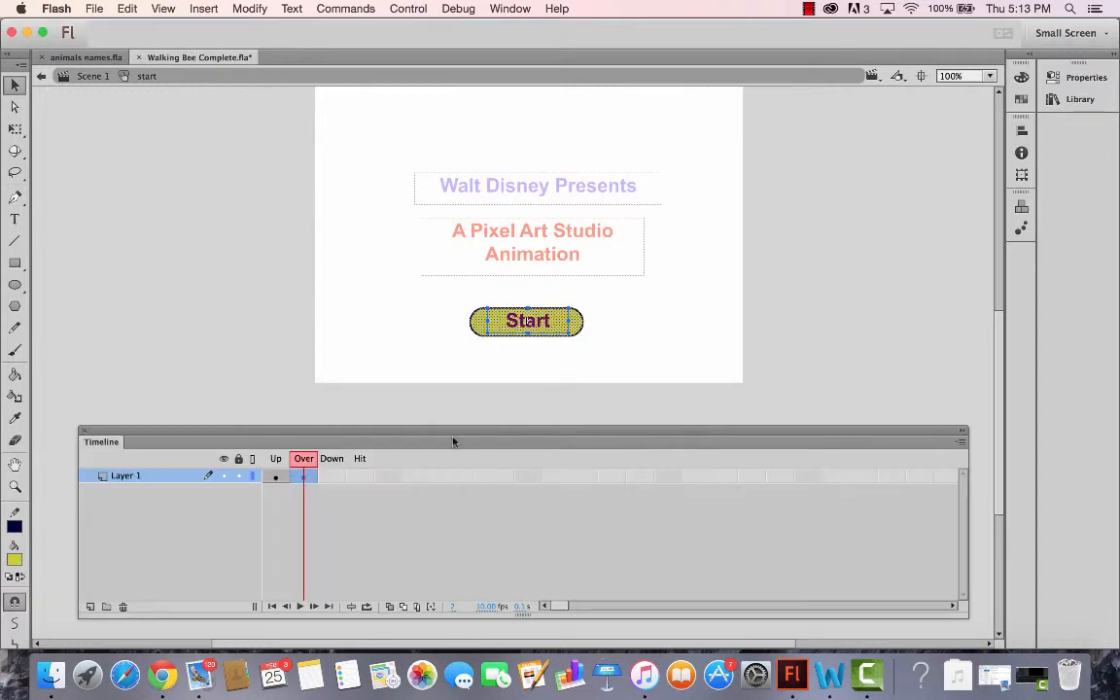